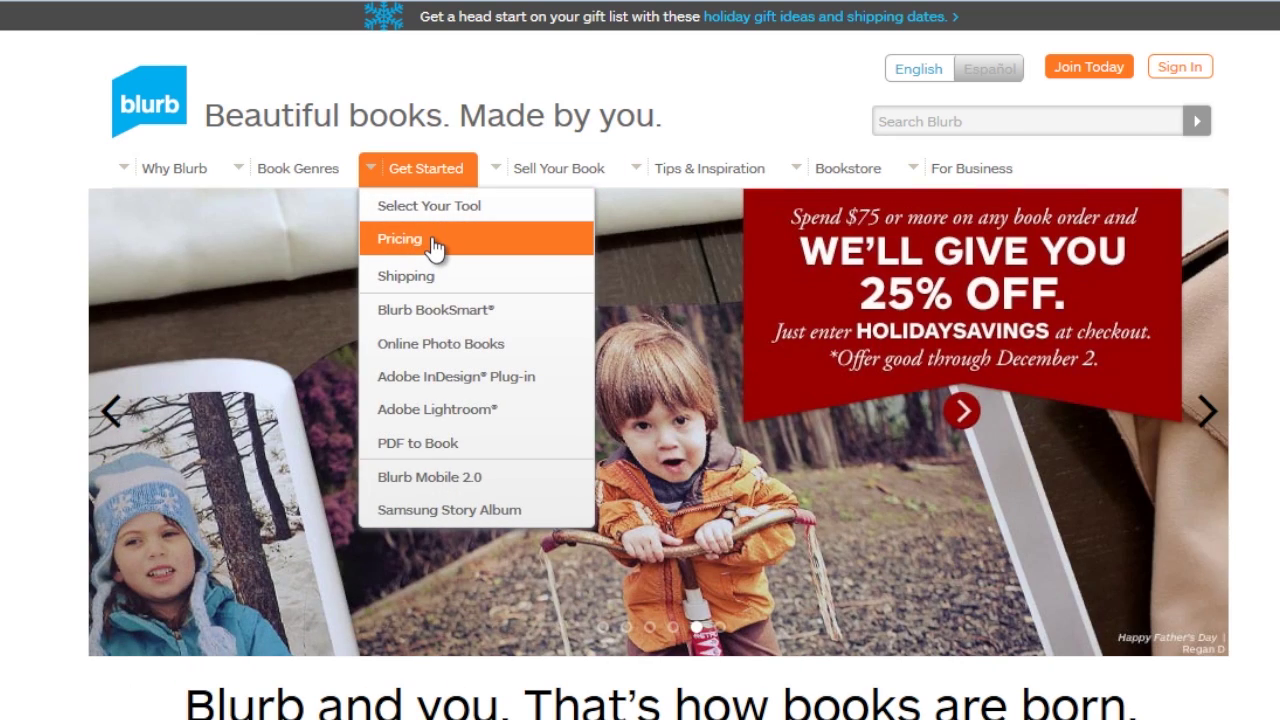
- Go to Blurb's photo book pricing page from the Get Started menu
click(435, 248)
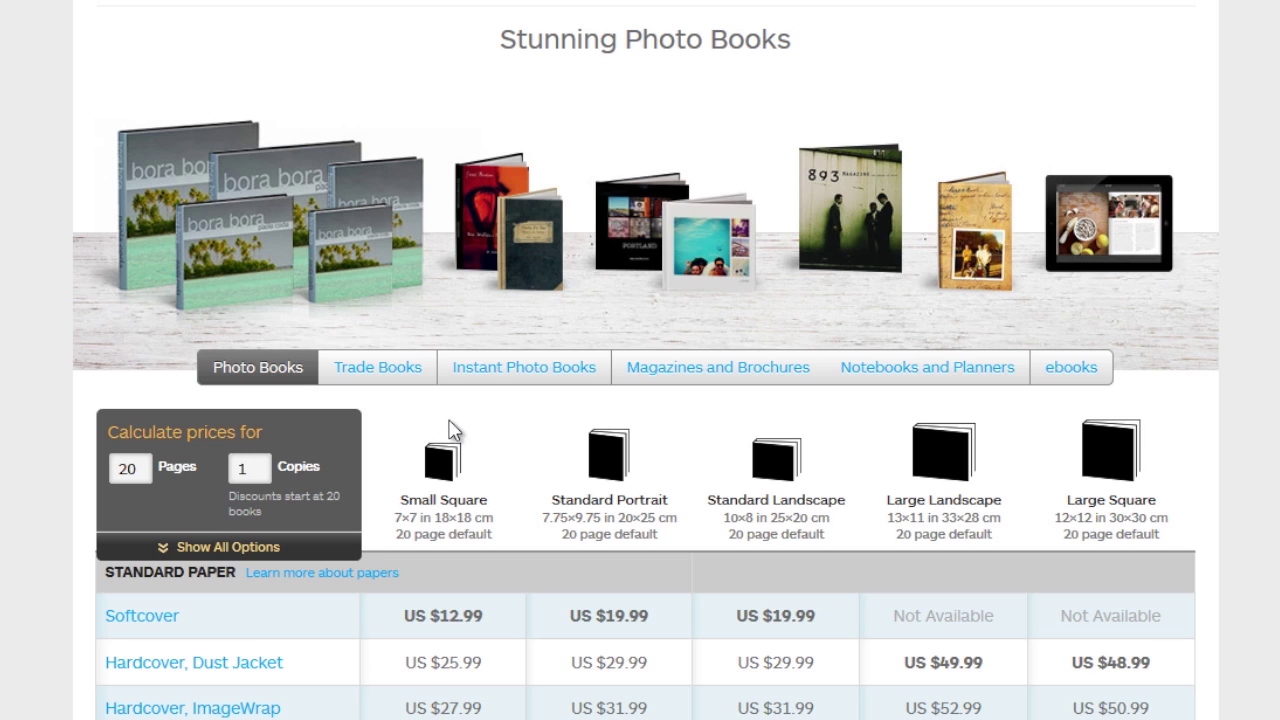
- Show Trade Books prices and expand all price calculator options
click(407, 369)
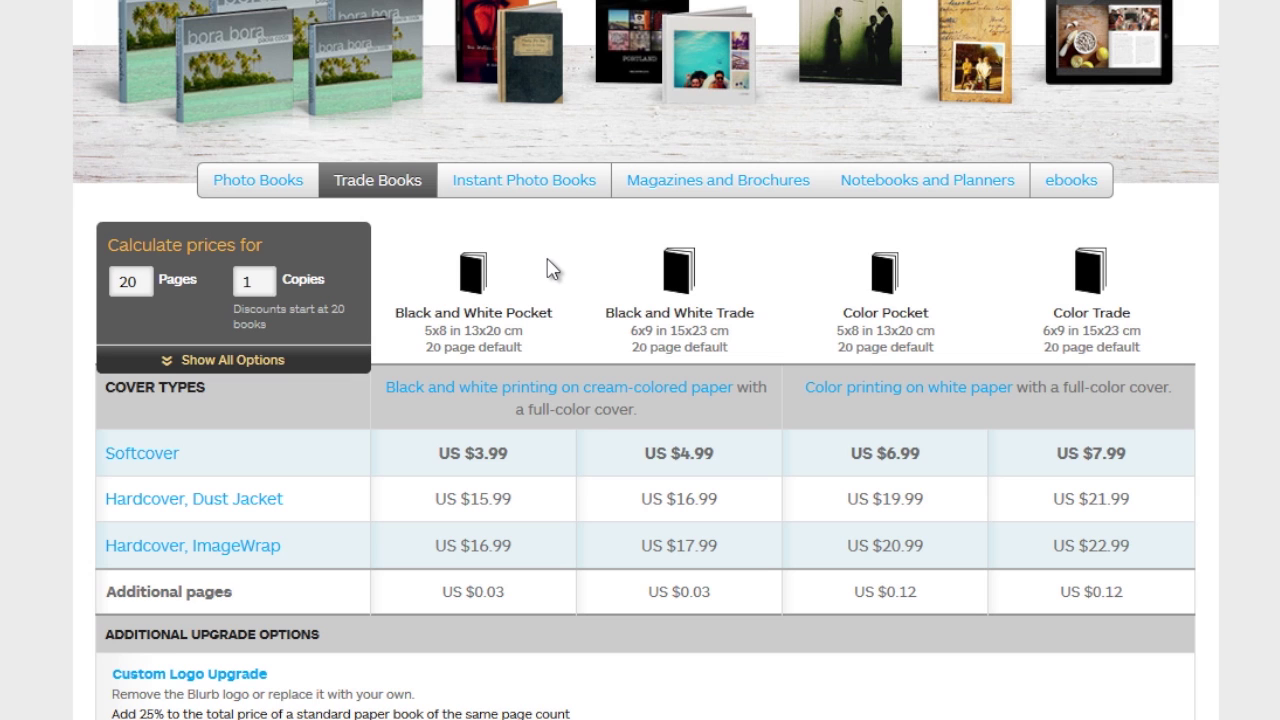
scroll(549, 268, up, 2)
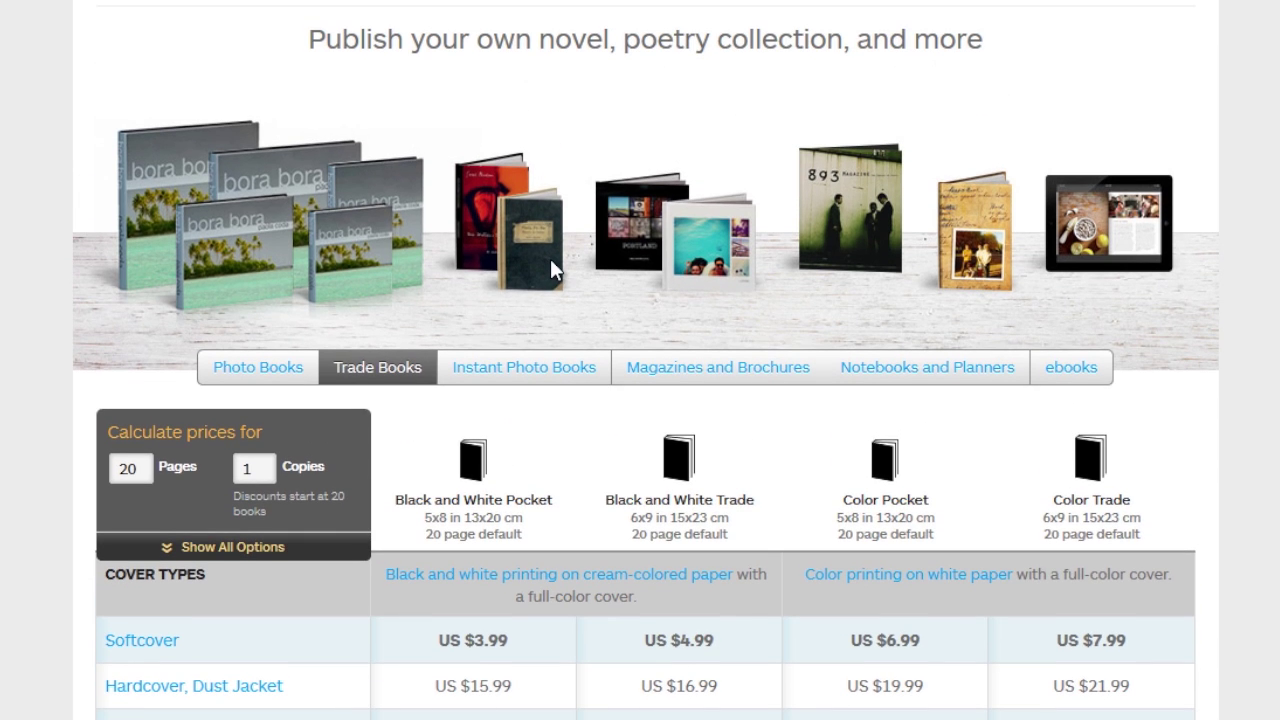
click(233, 547)
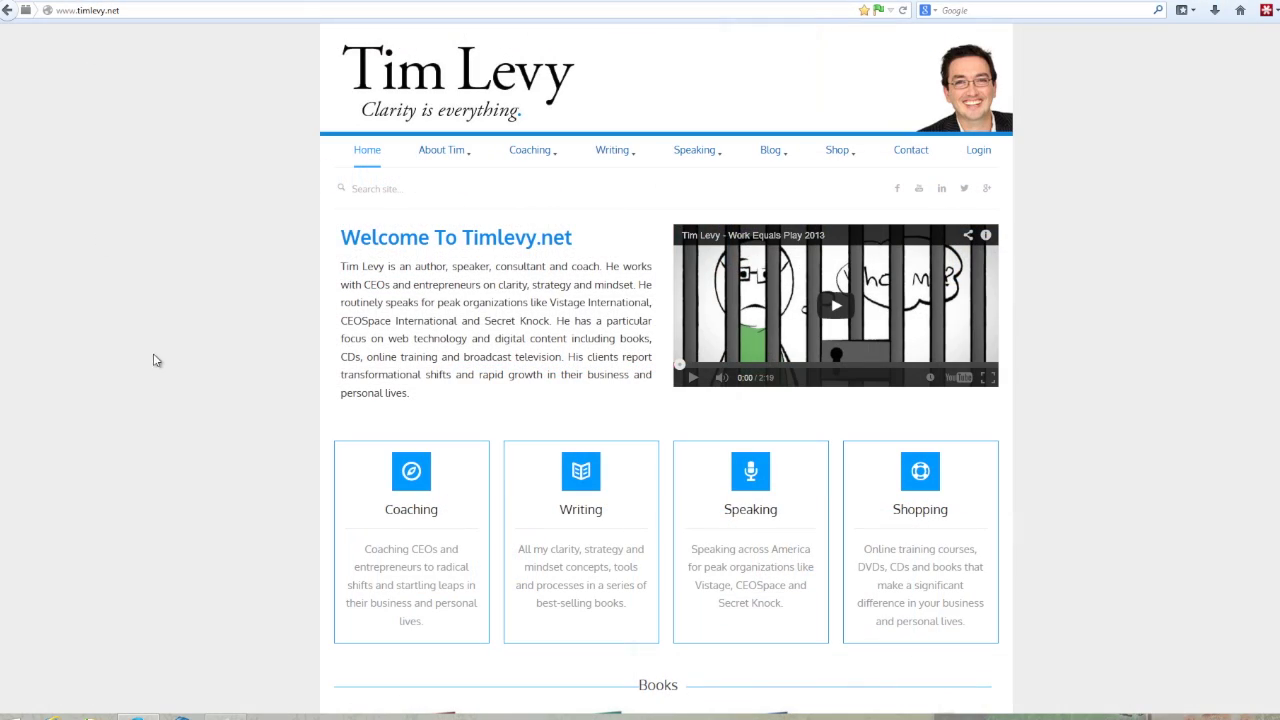
- Scroll timlevy.net to the Books section and open the Creativity & Innovation book page
scroll(153, 353, down, 5)
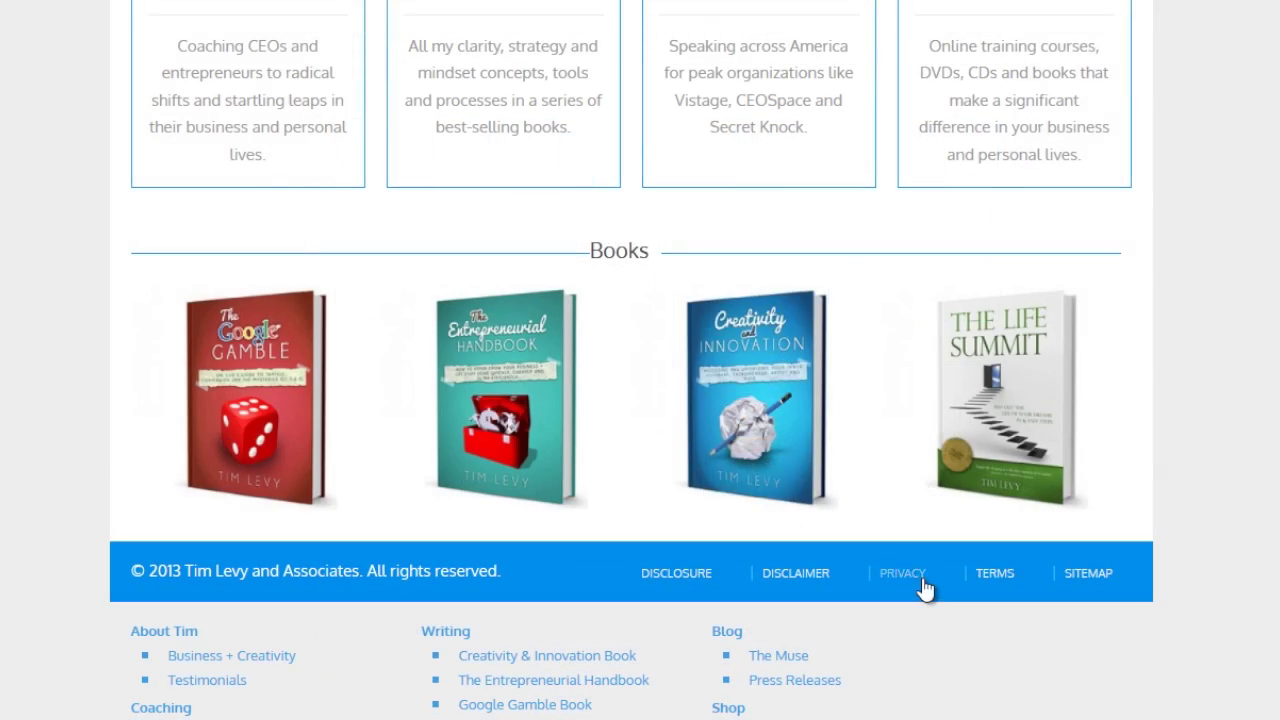
click(757, 318)
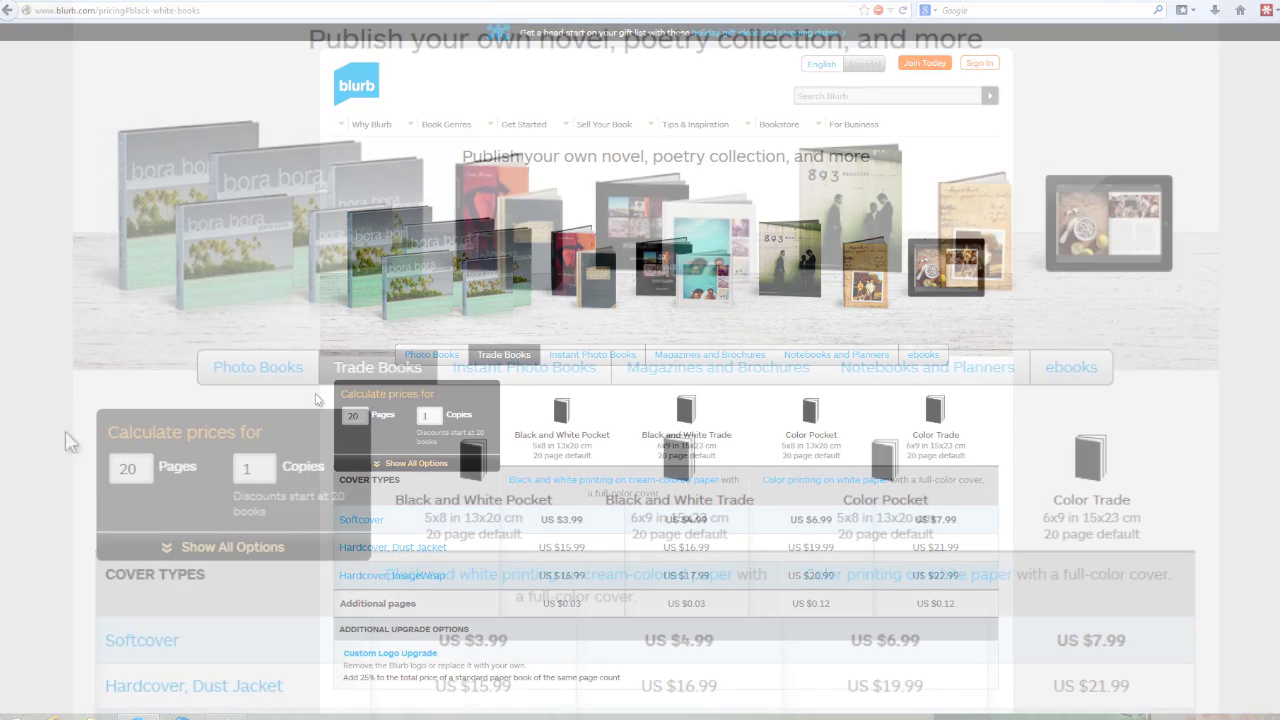
- Quote a 120-page trade book for 100 copies (US $524.25)
drag(140, 468, 98, 463)
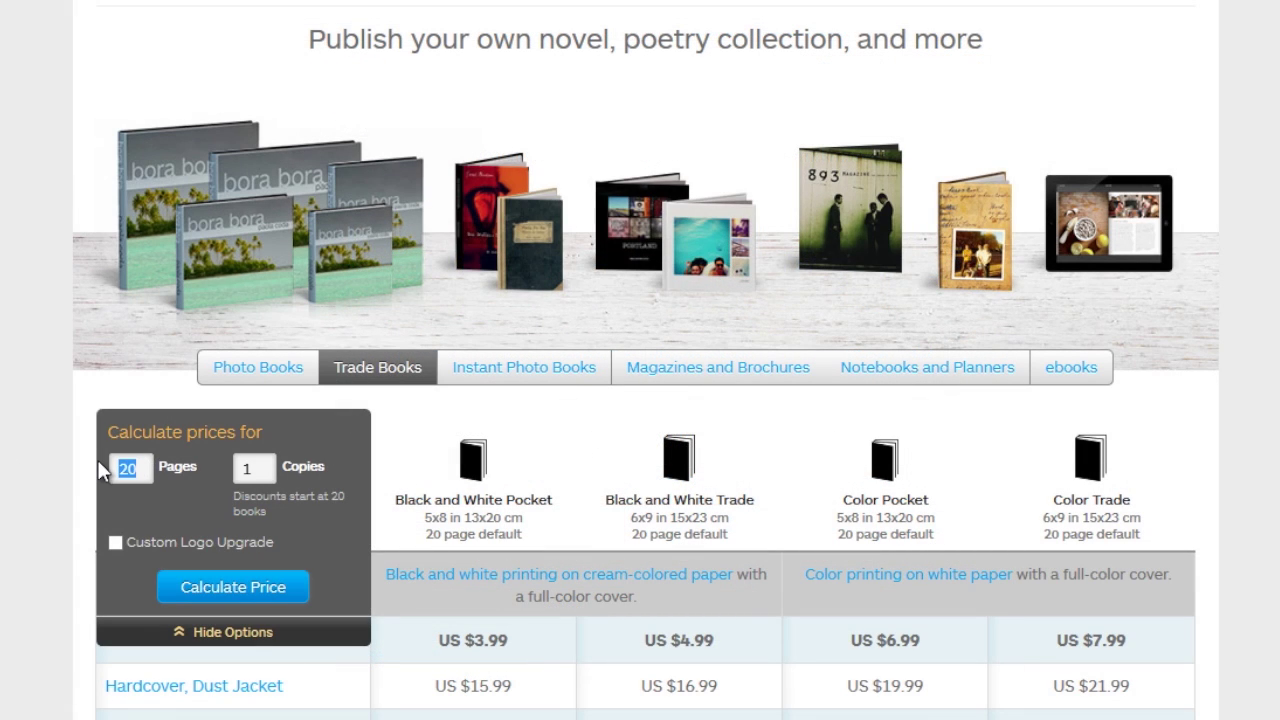
text(120)
click(263, 470)
text(00)
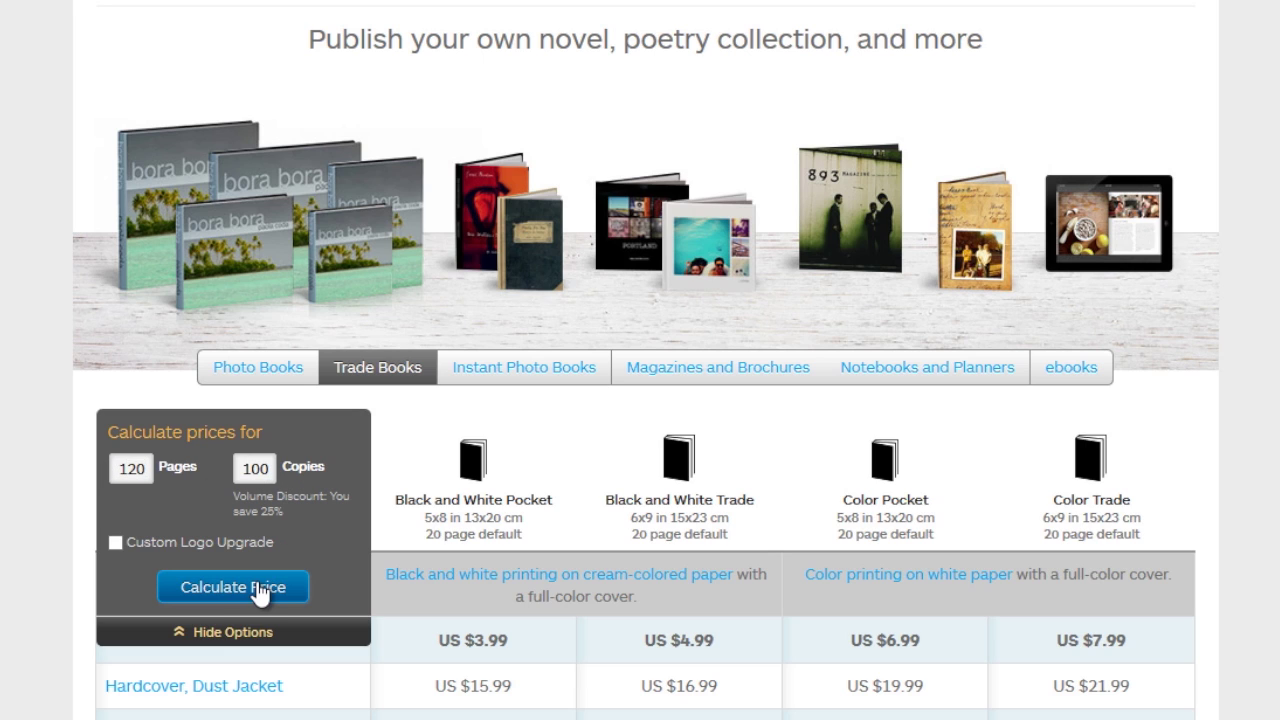
click(265, 590)
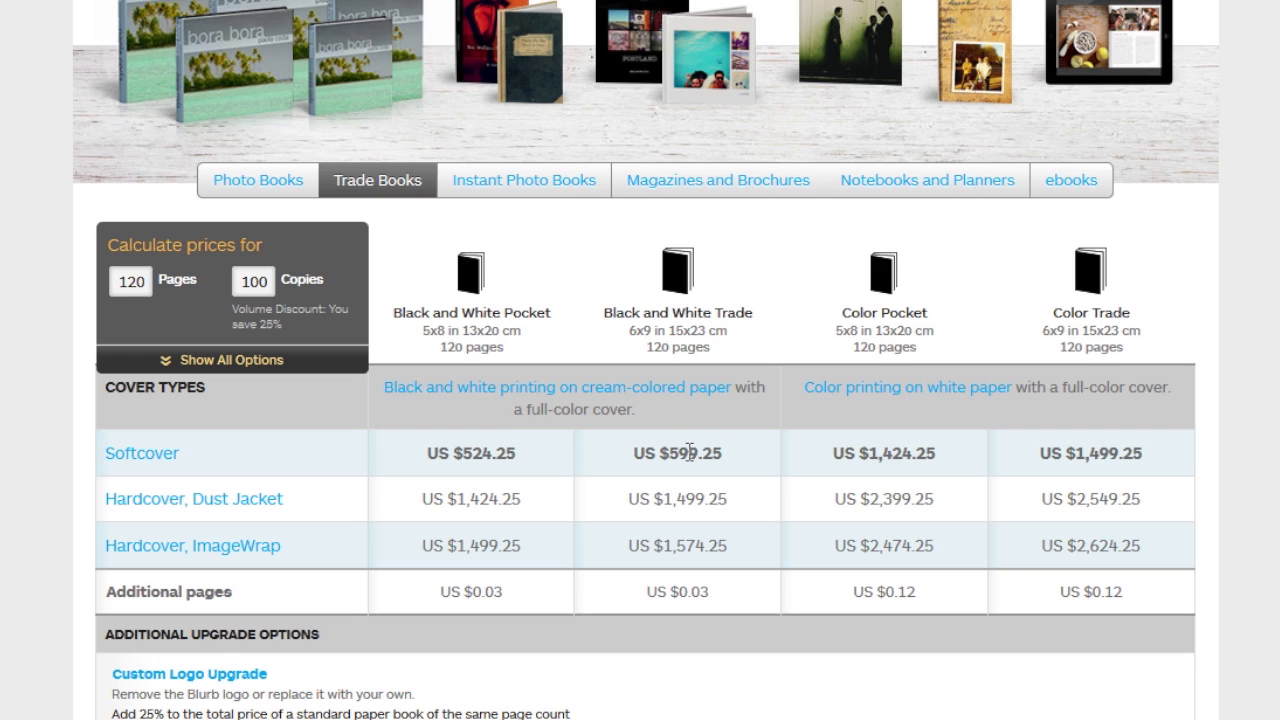
- Recalculate the 120-page trade book price for a single copy
click(232, 360)
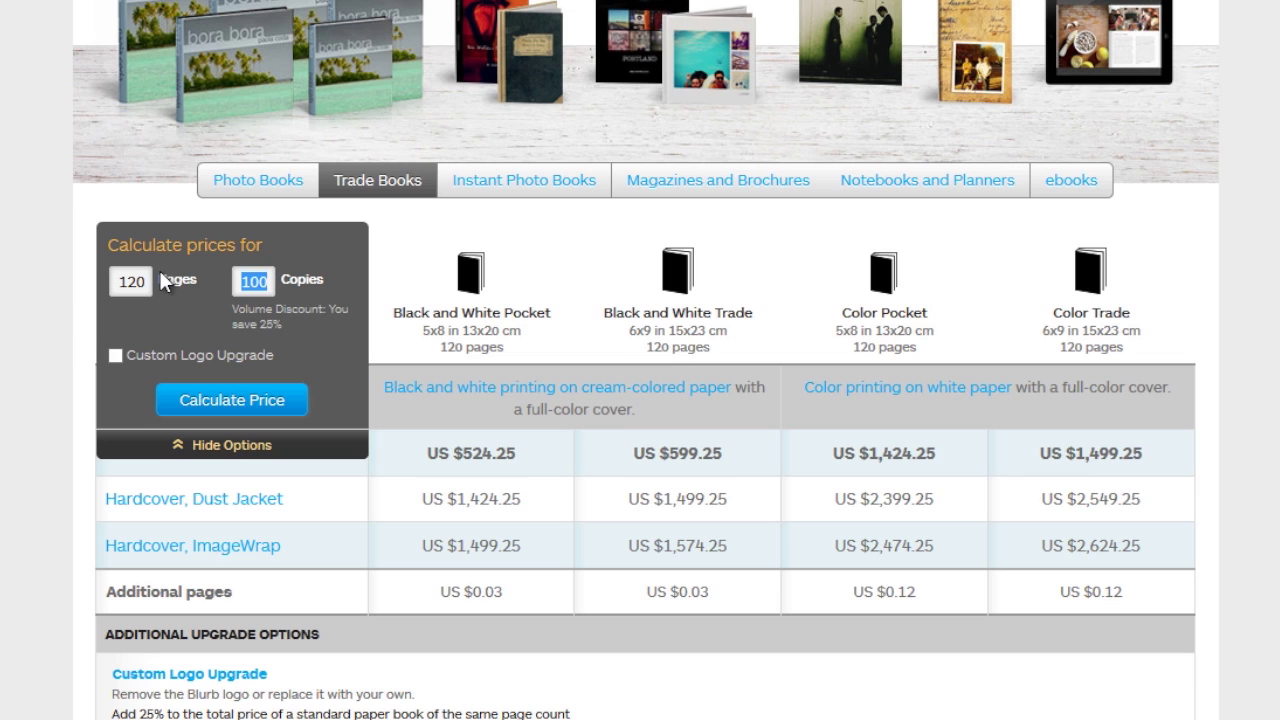
text(1)
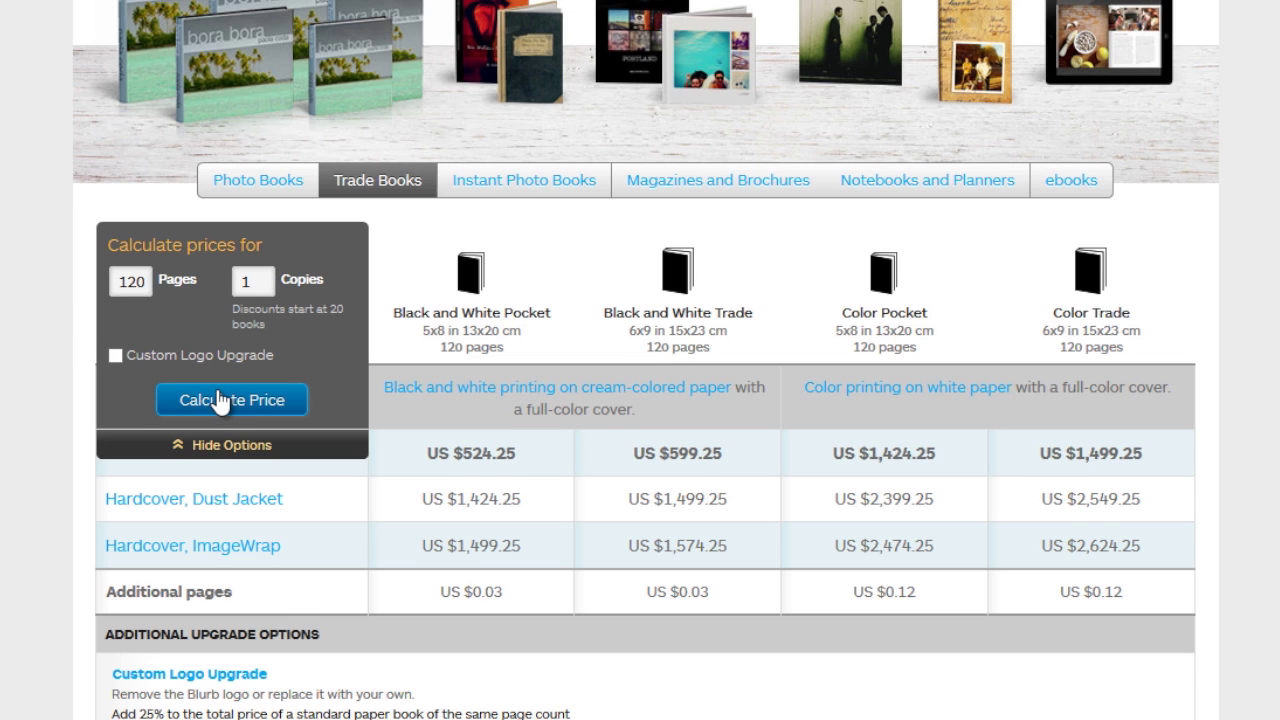
click(219, 400)
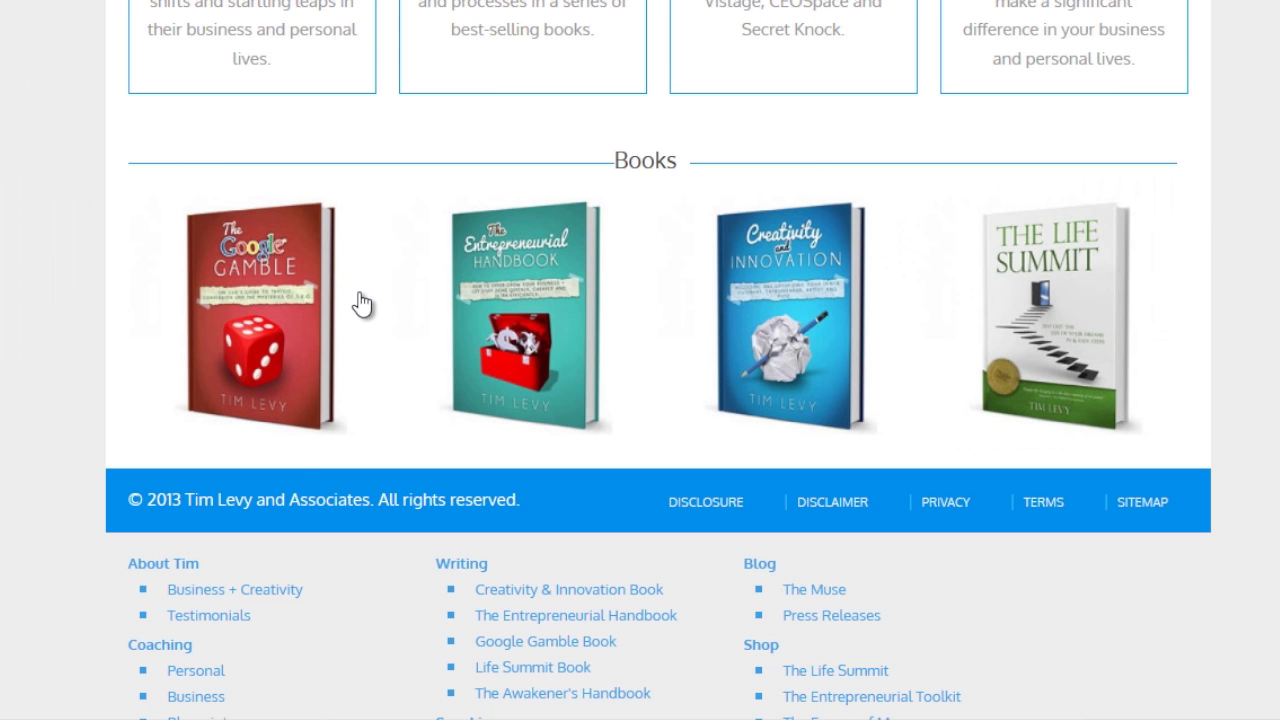
- Visit The Entrepreneurial Handbook page, then search Elance freelancers for 'designer'
click(597, 303)
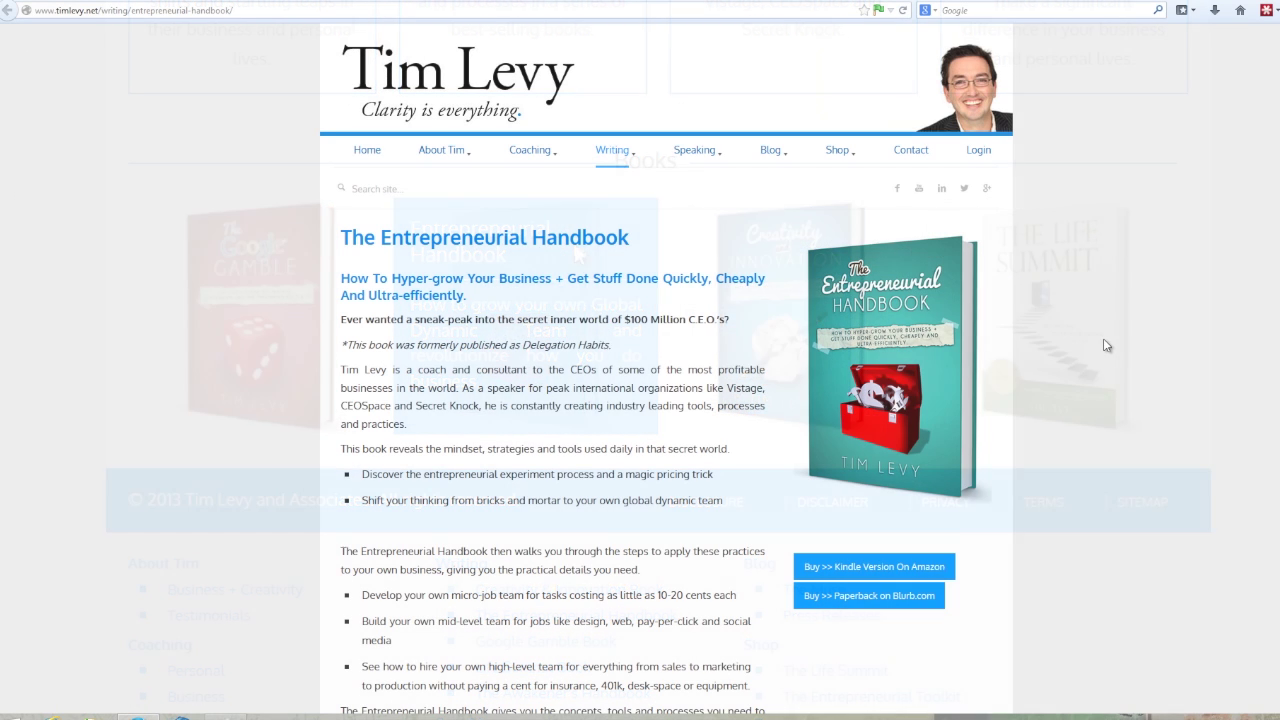
scroll(1106, 346, down, 2)
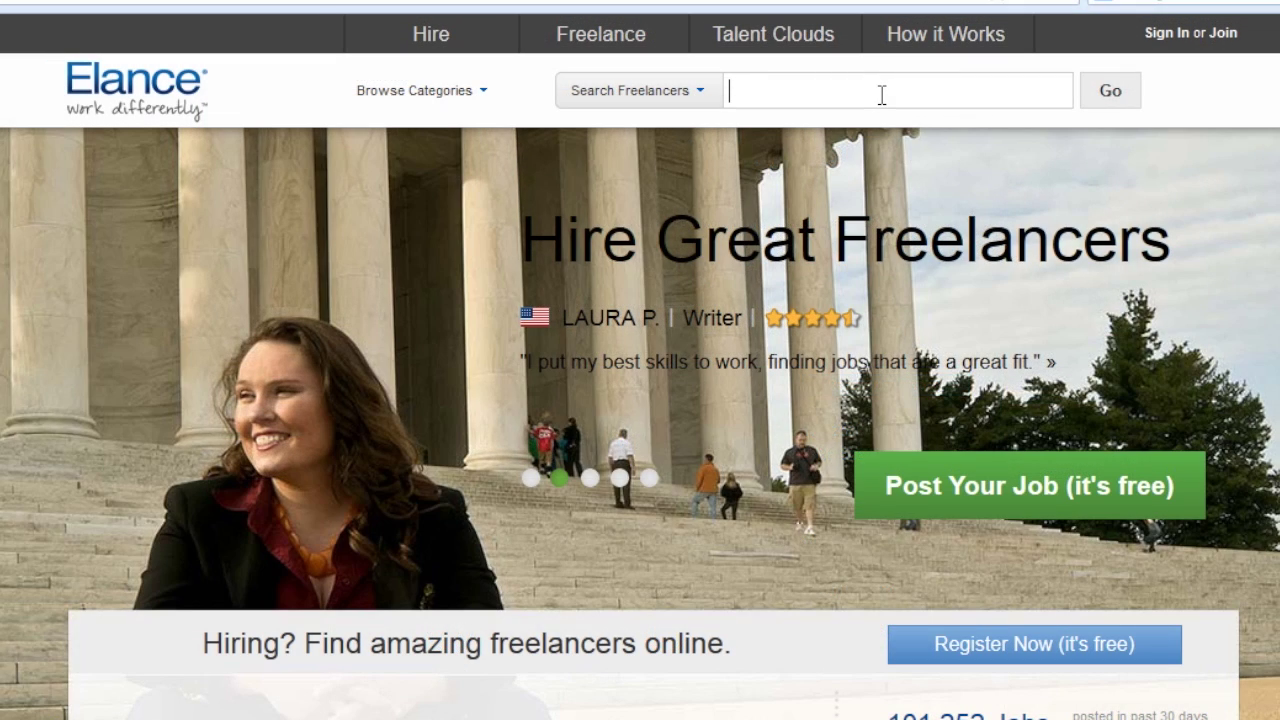
text(dfesigne)
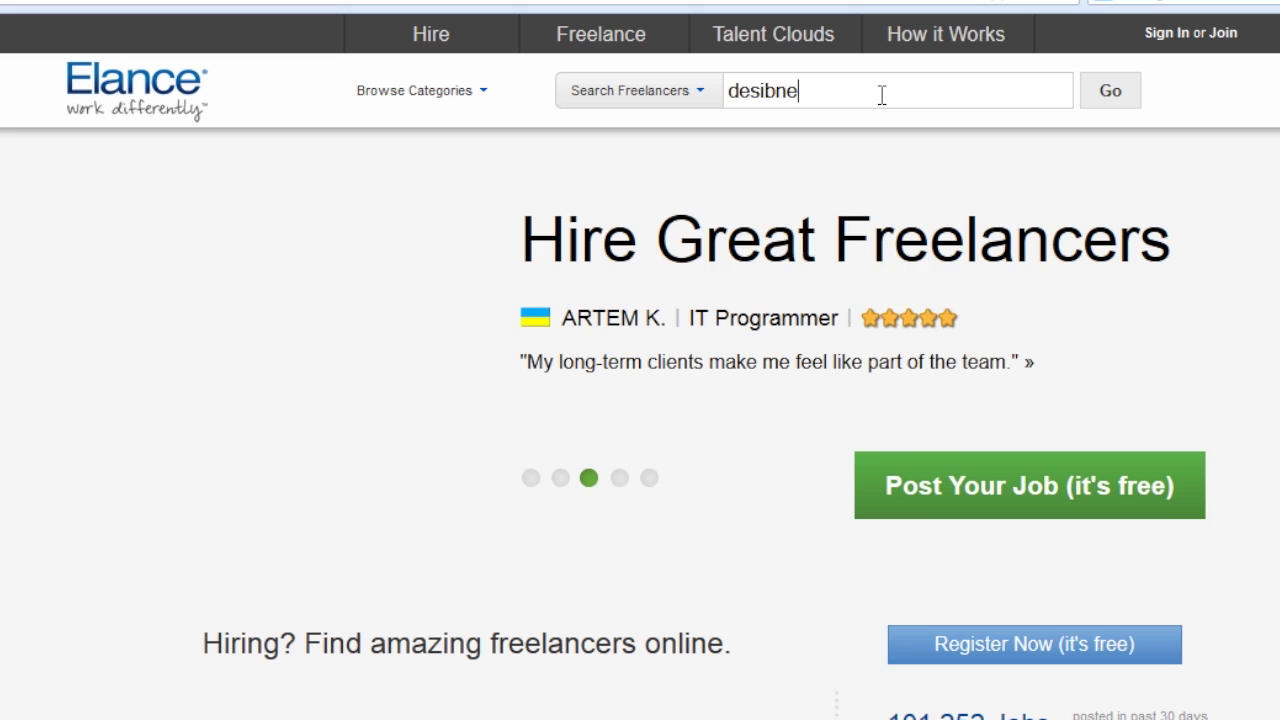
text(r)
double_click(881, 93)
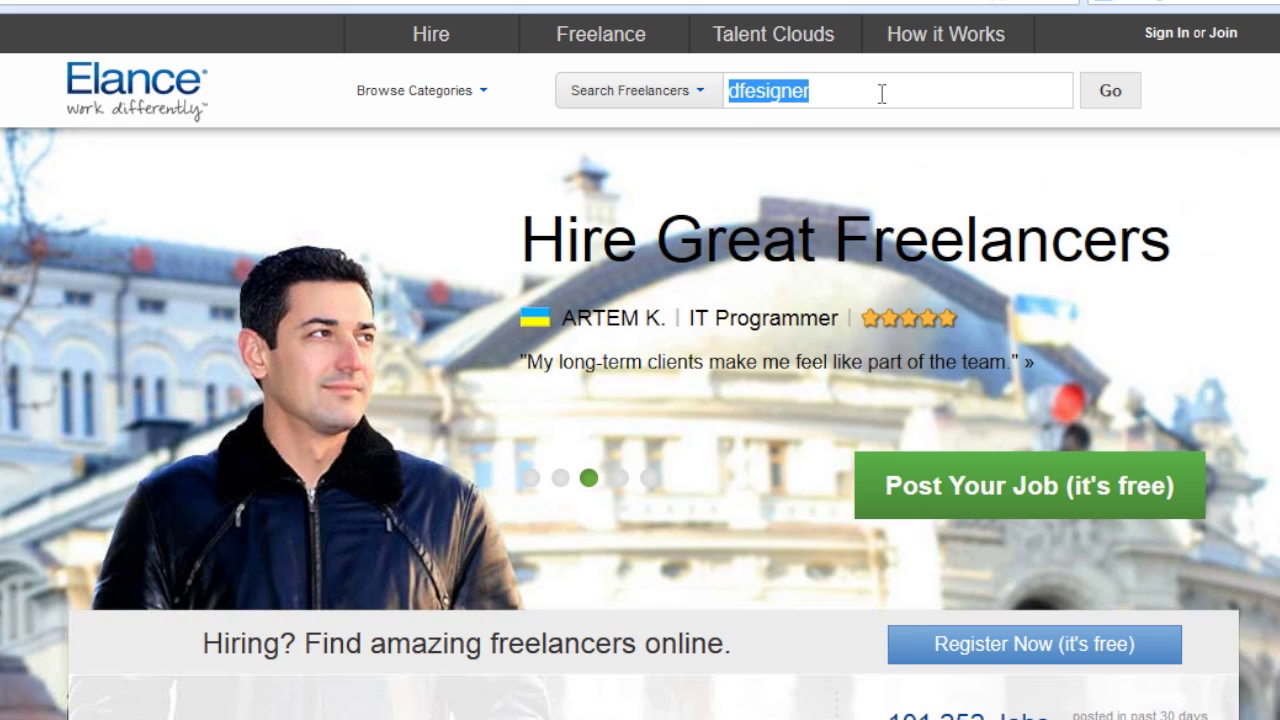
text(designer)
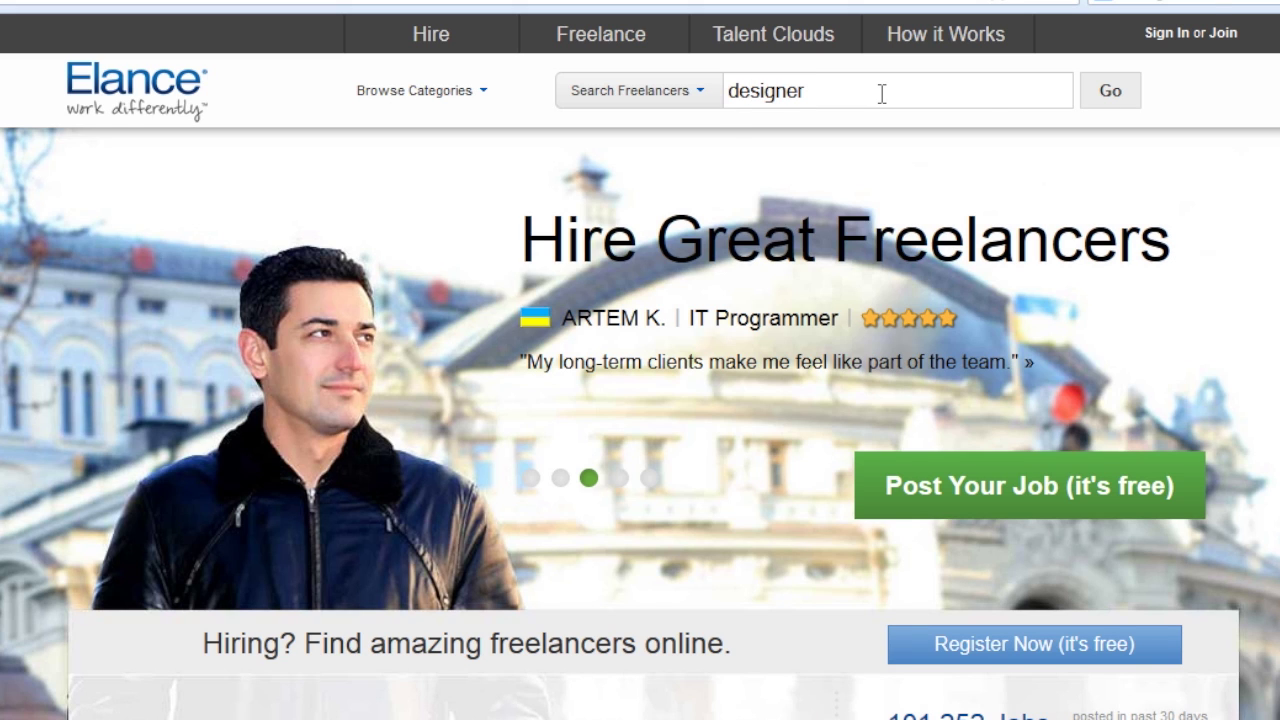
key(Return)
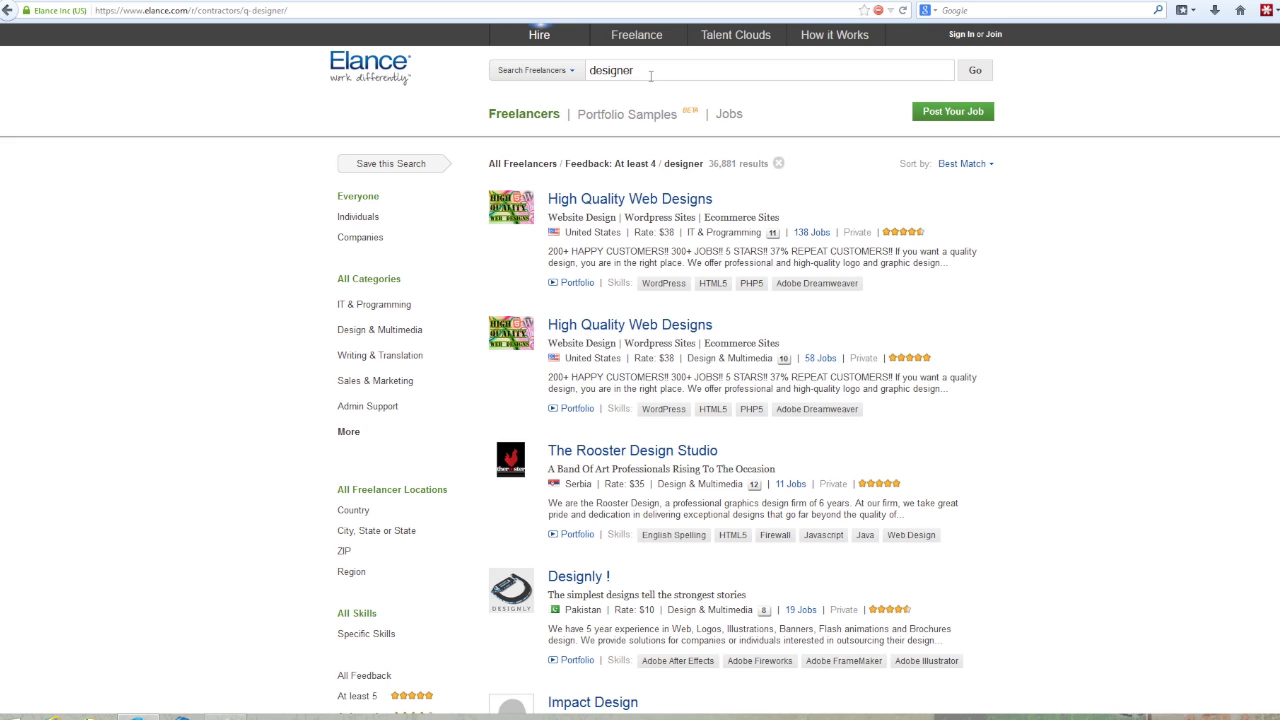
- Search Elance for 'designer indesign' freelancers located in the United States
text(indes)
text(in)
text(n)
key(Return)
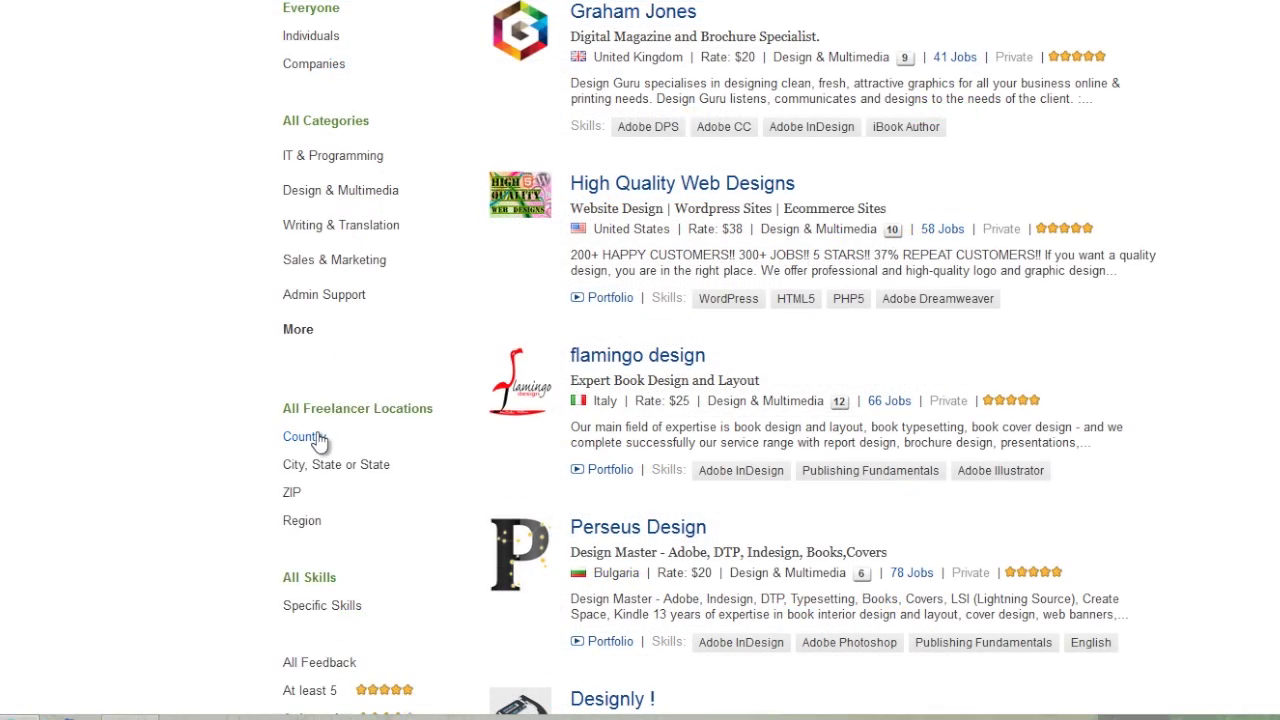
click(361, 512)
click(380, 466)
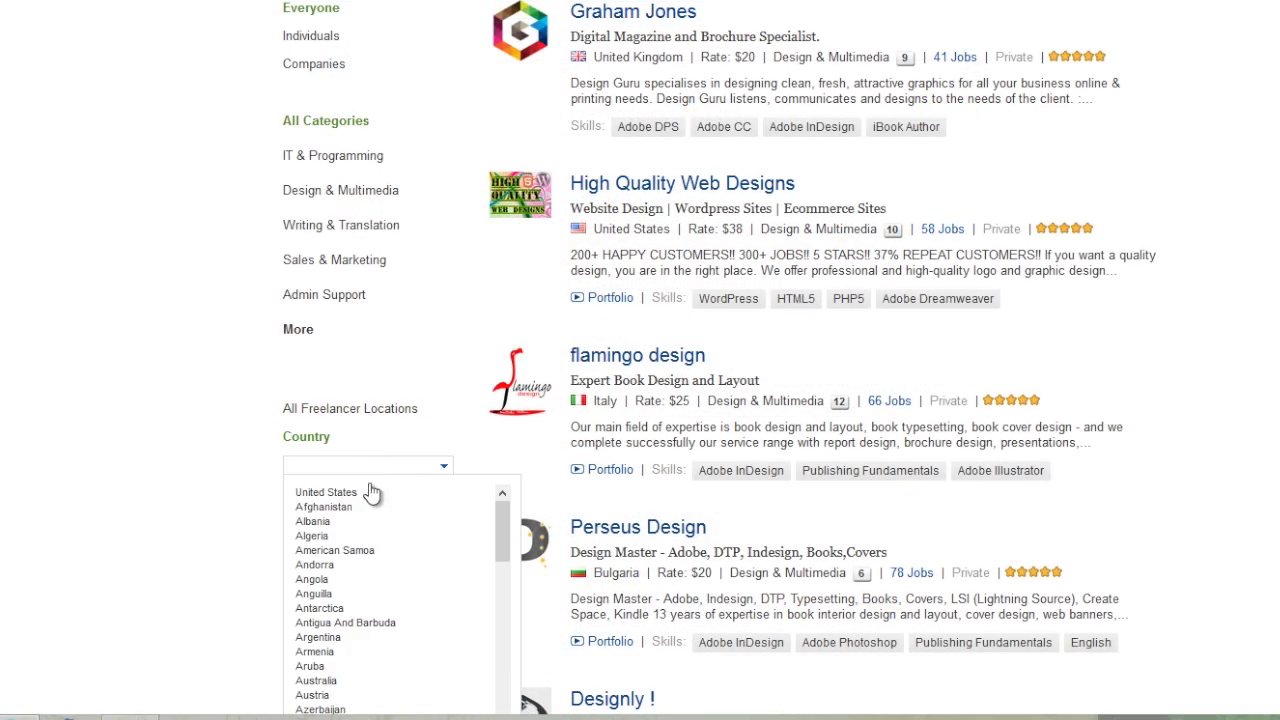
click(370, 492)
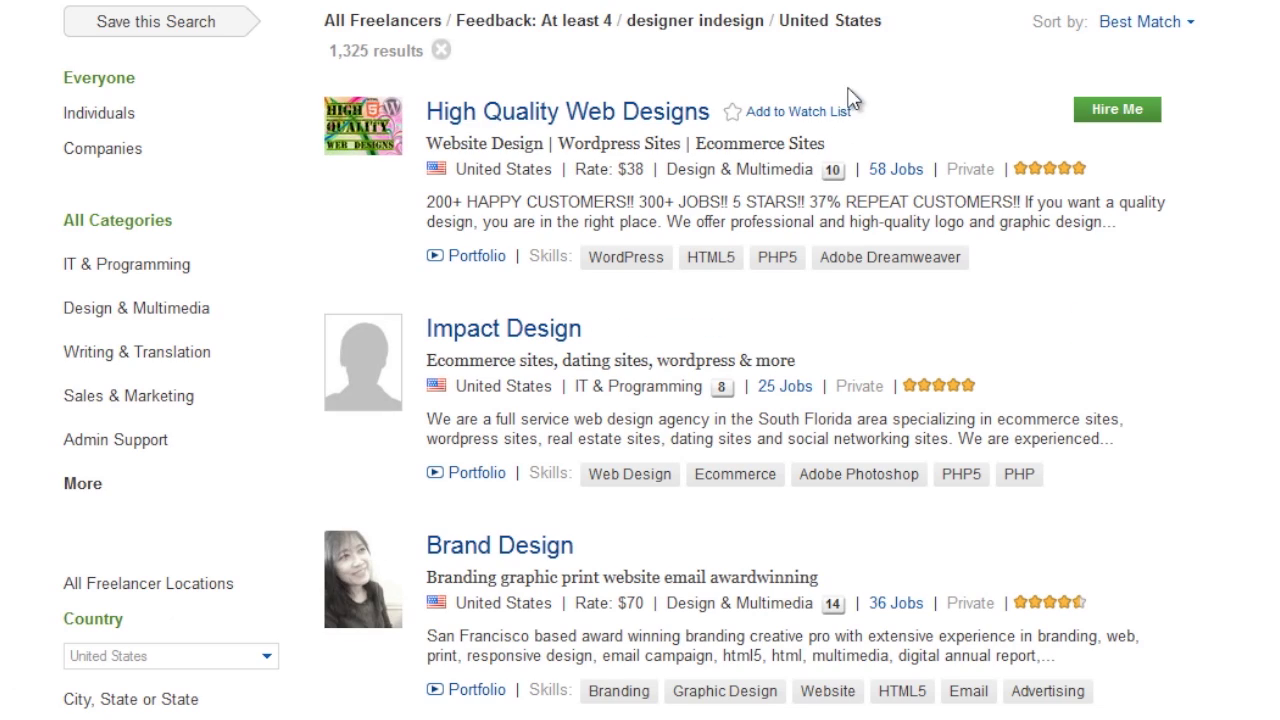
- Browse the 1,325 US results, dismissing the popup that covers them
scroll(990, 105, down, 2)
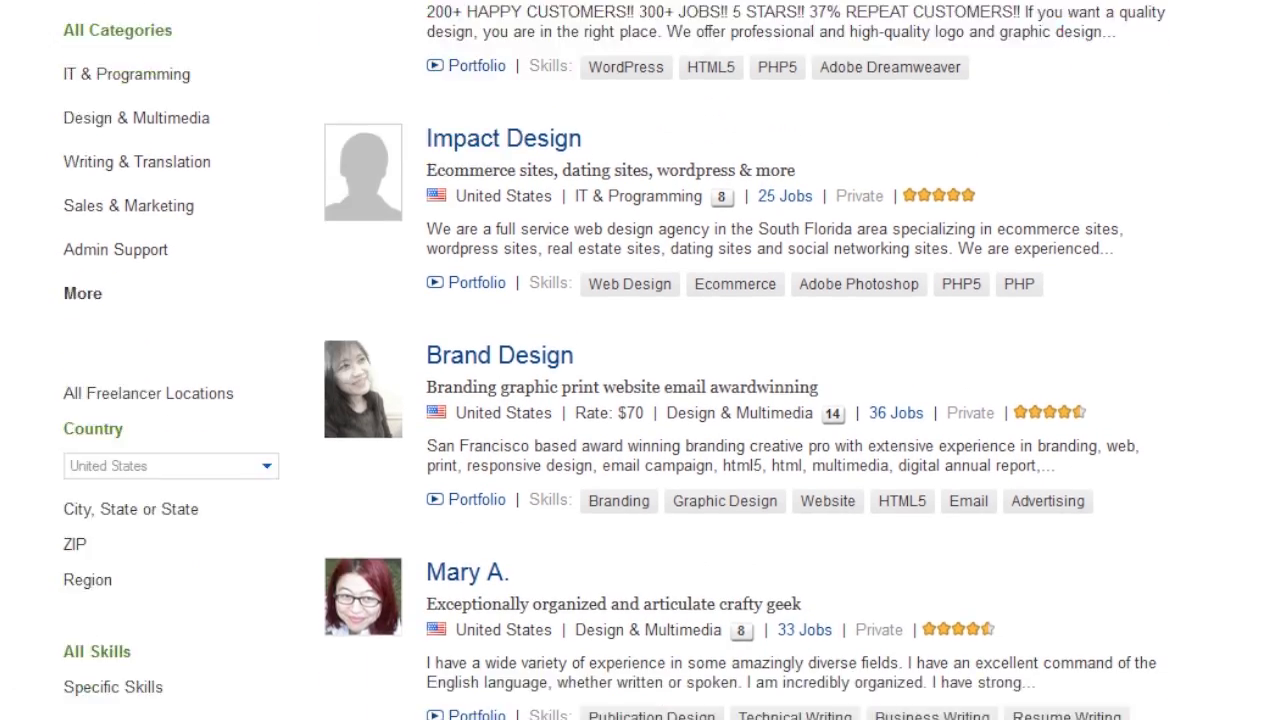
scroll(745, 400, down, 9)
scroll(745, 400, down, 5)
scroll(745, 400, up, 15)
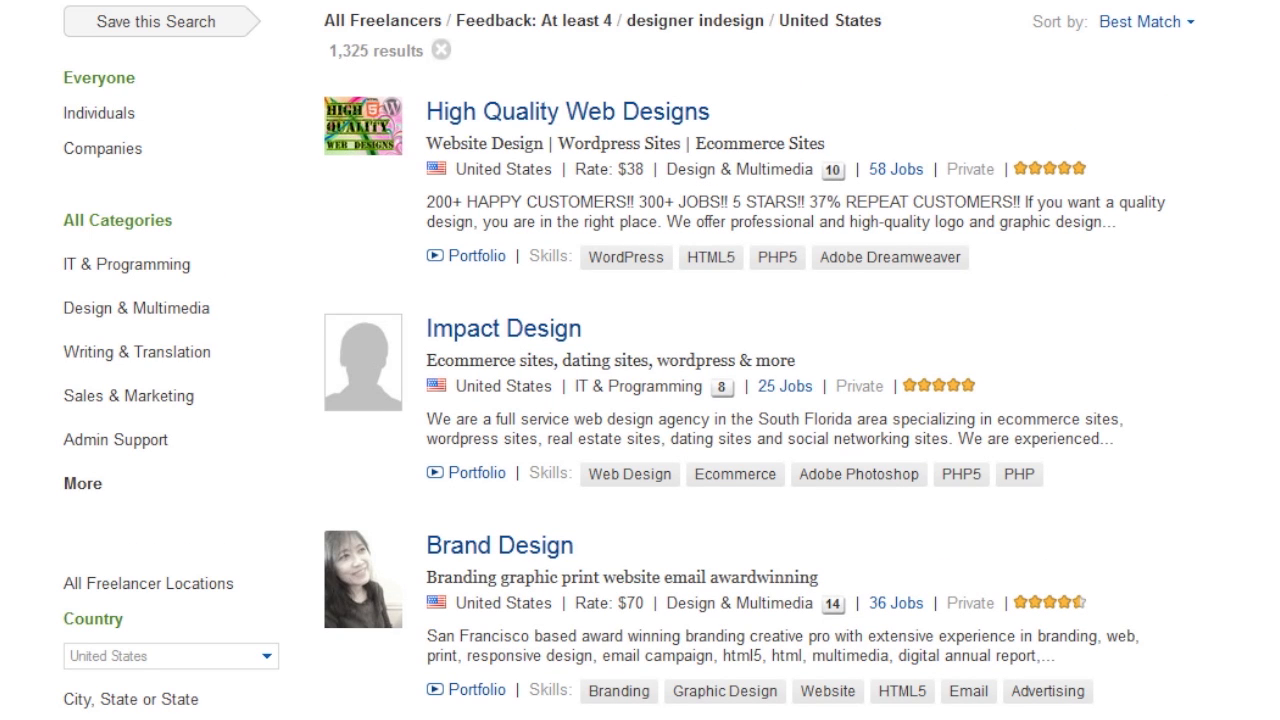
scroll(973, 493, down, 4)
click(981, 246)
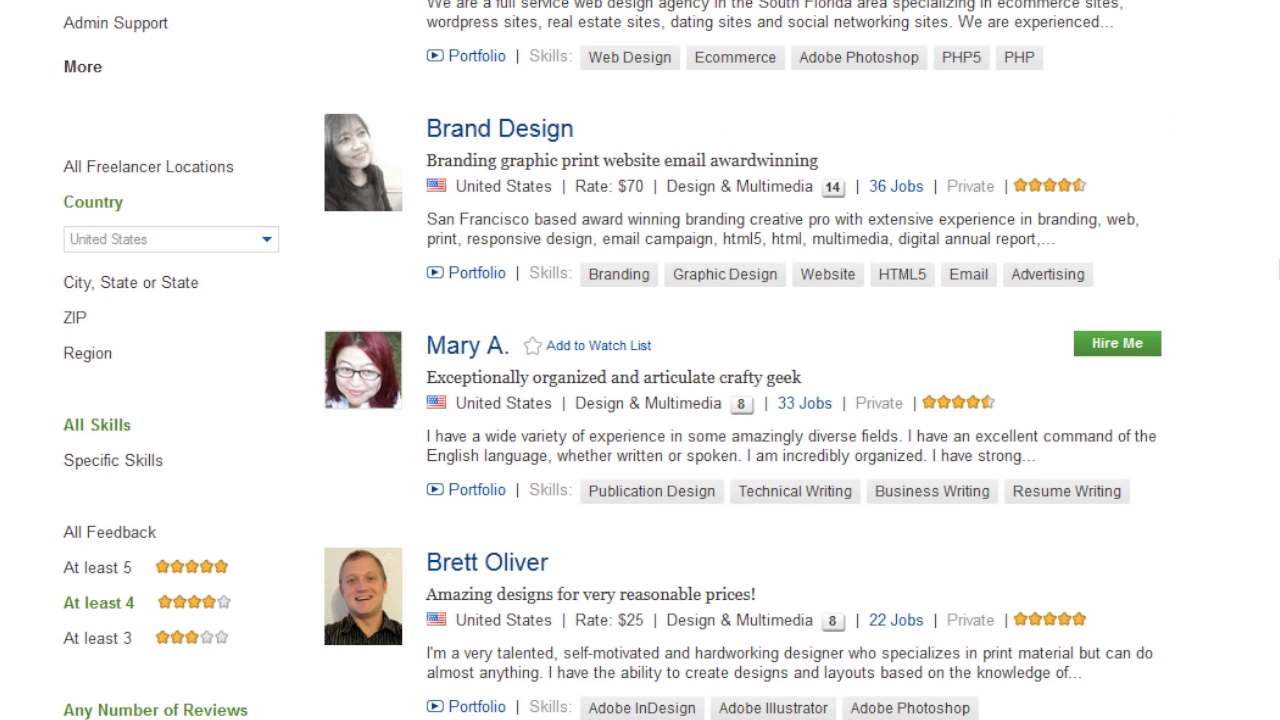
scroll(640, 360, up, 4)
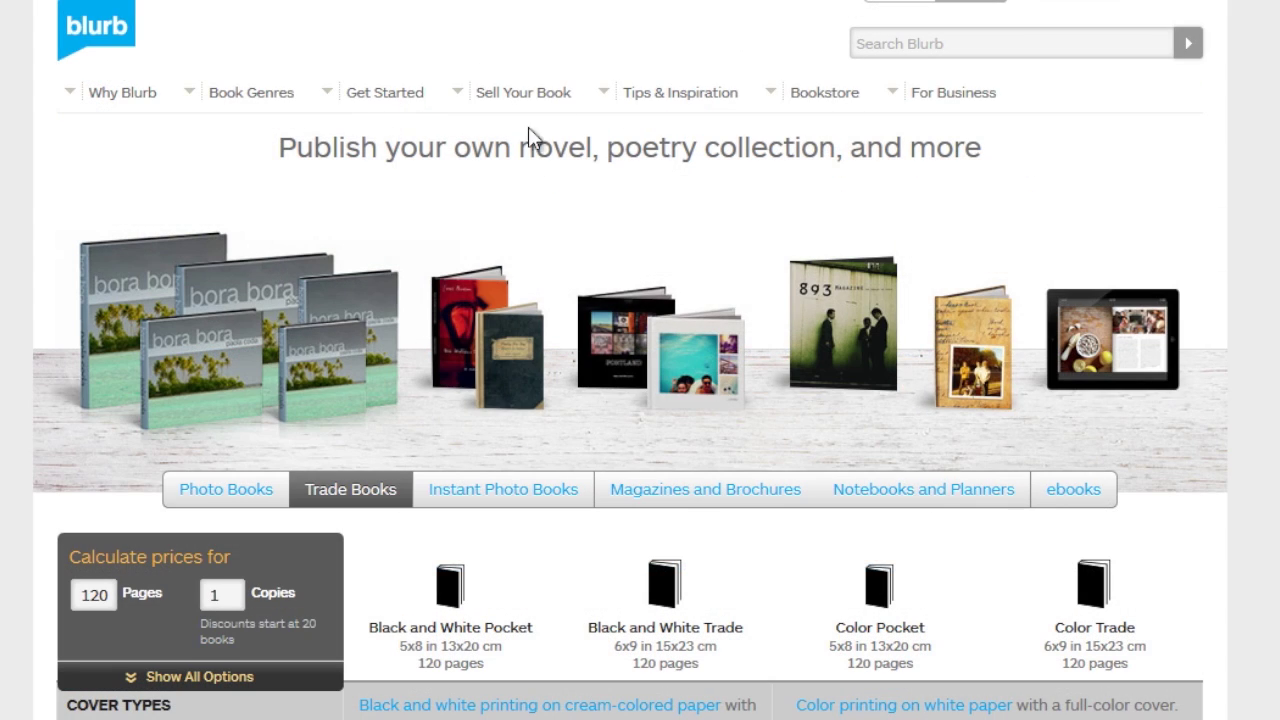
mouse_move(378, 92)
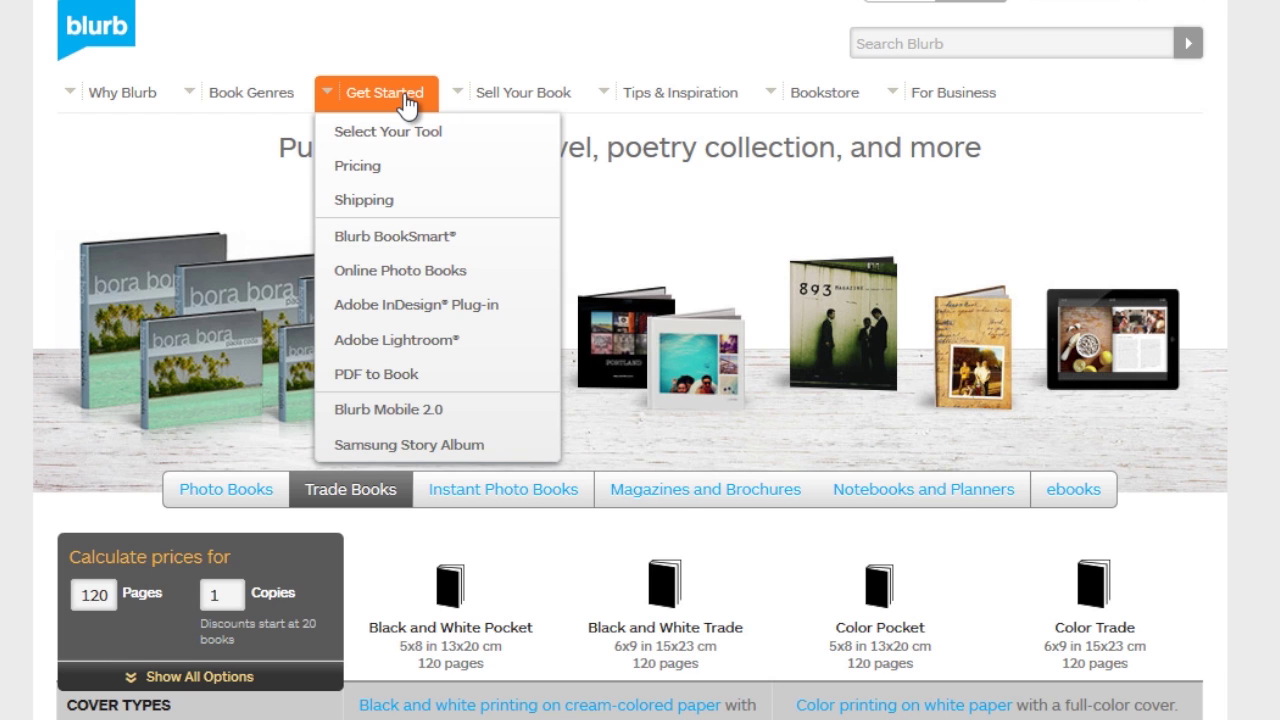
- Reach the Get BookSmart Free page via the BookSmart page and sign-in
click(426, 244)
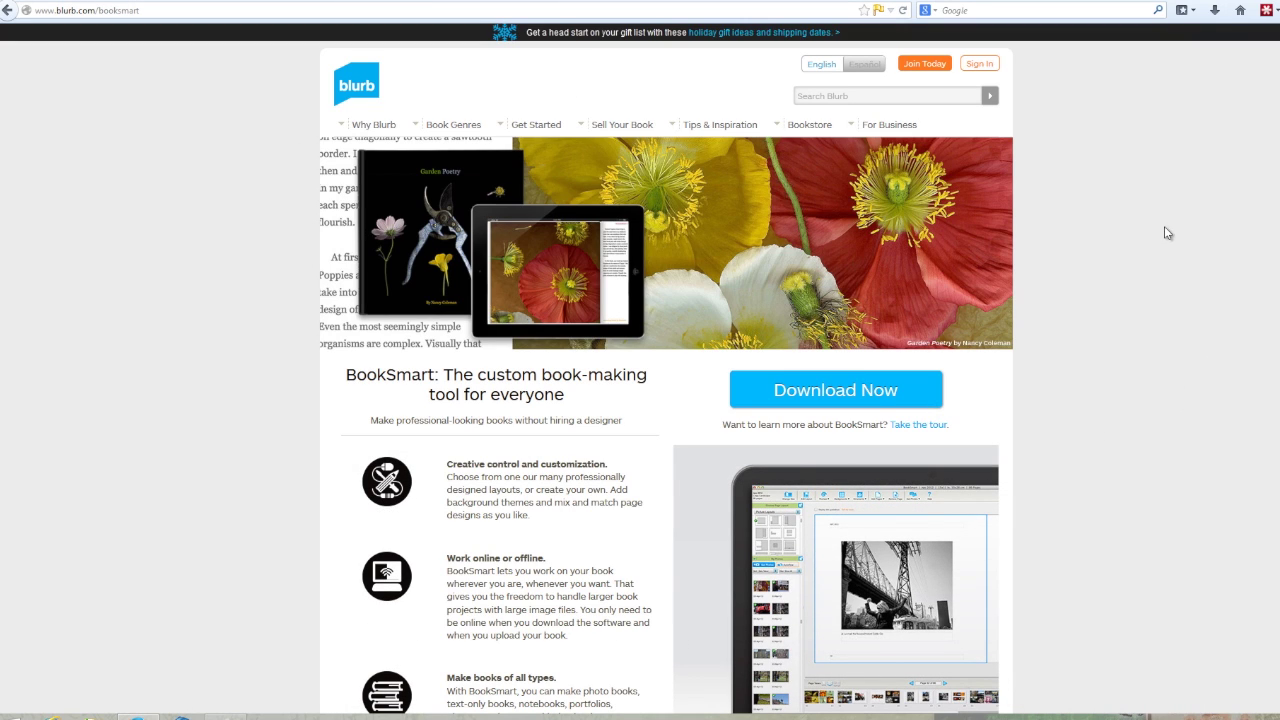
click(872, 390)
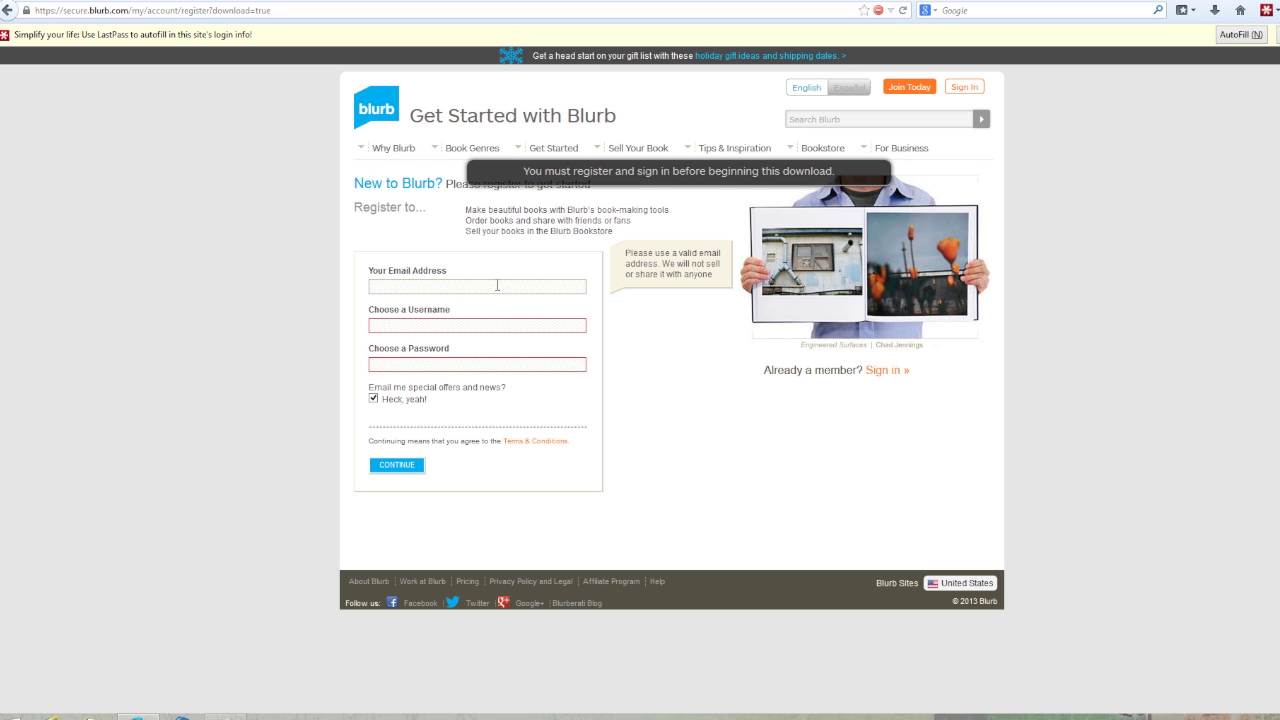
click(972, 89)
mouse_move(897, 148)
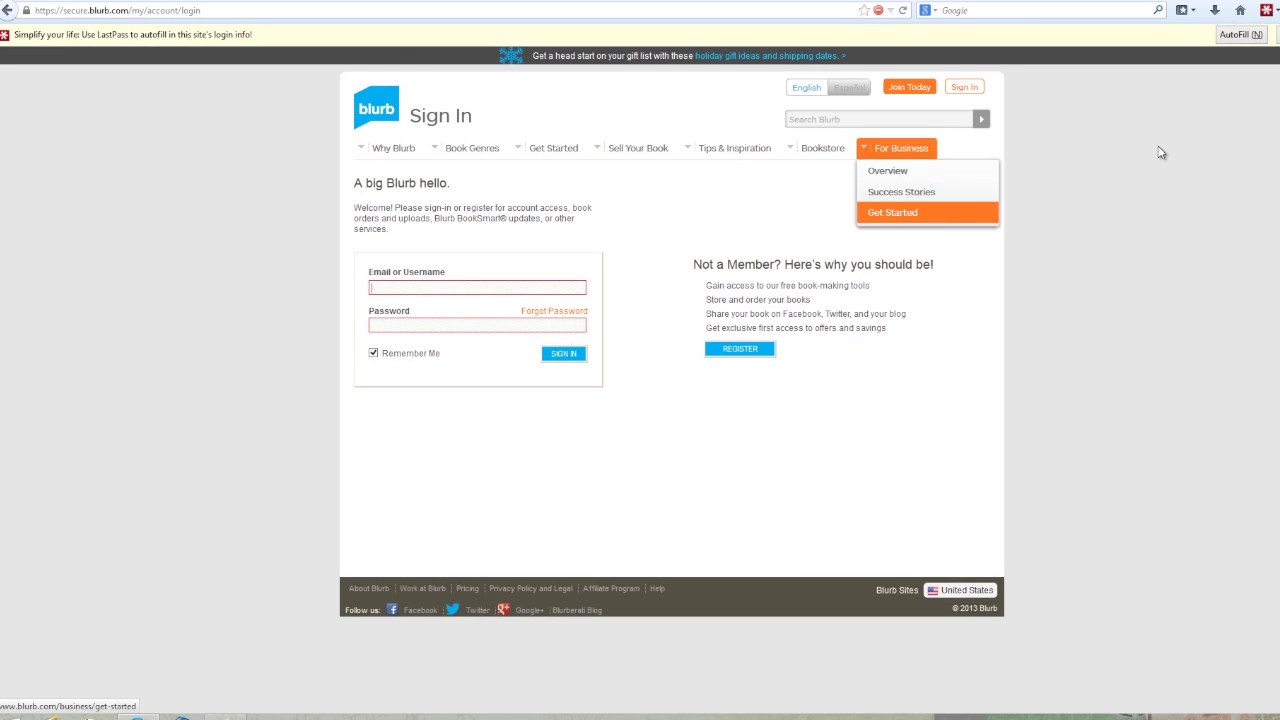
click(930, 209)
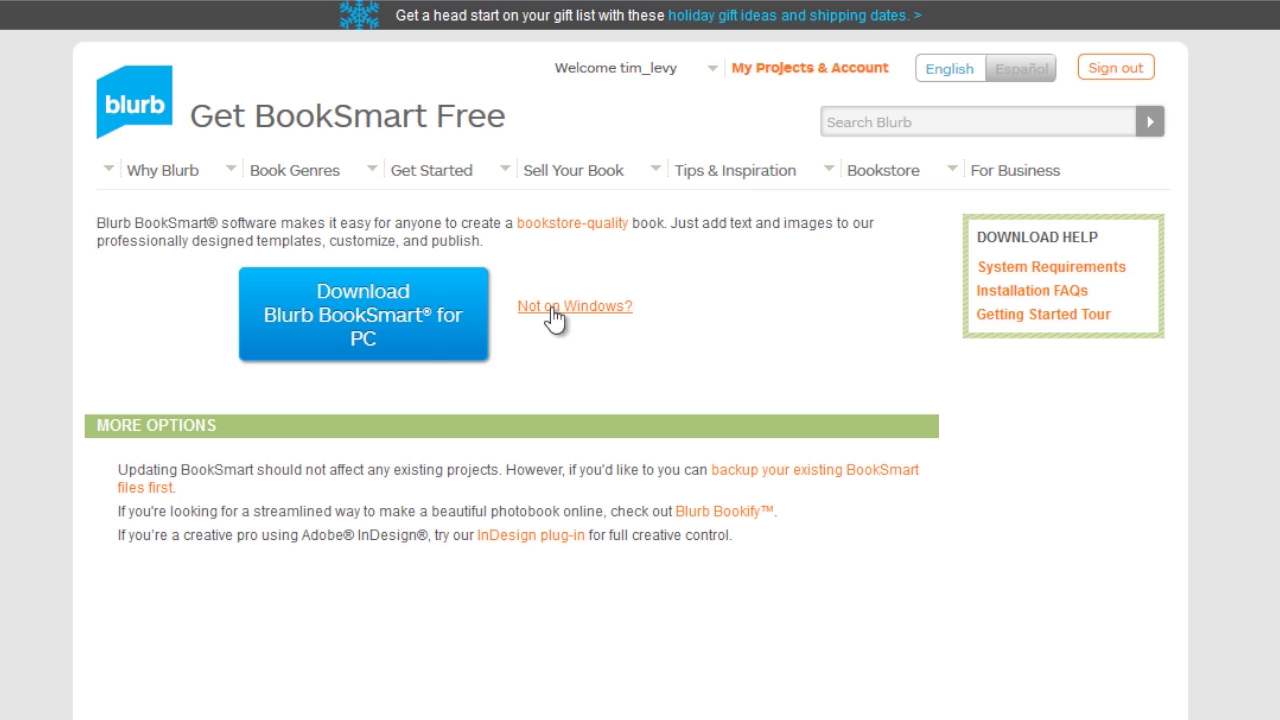
- Save the BookSmart 3.4.4 installer for PC to the computer
click(424, 322)
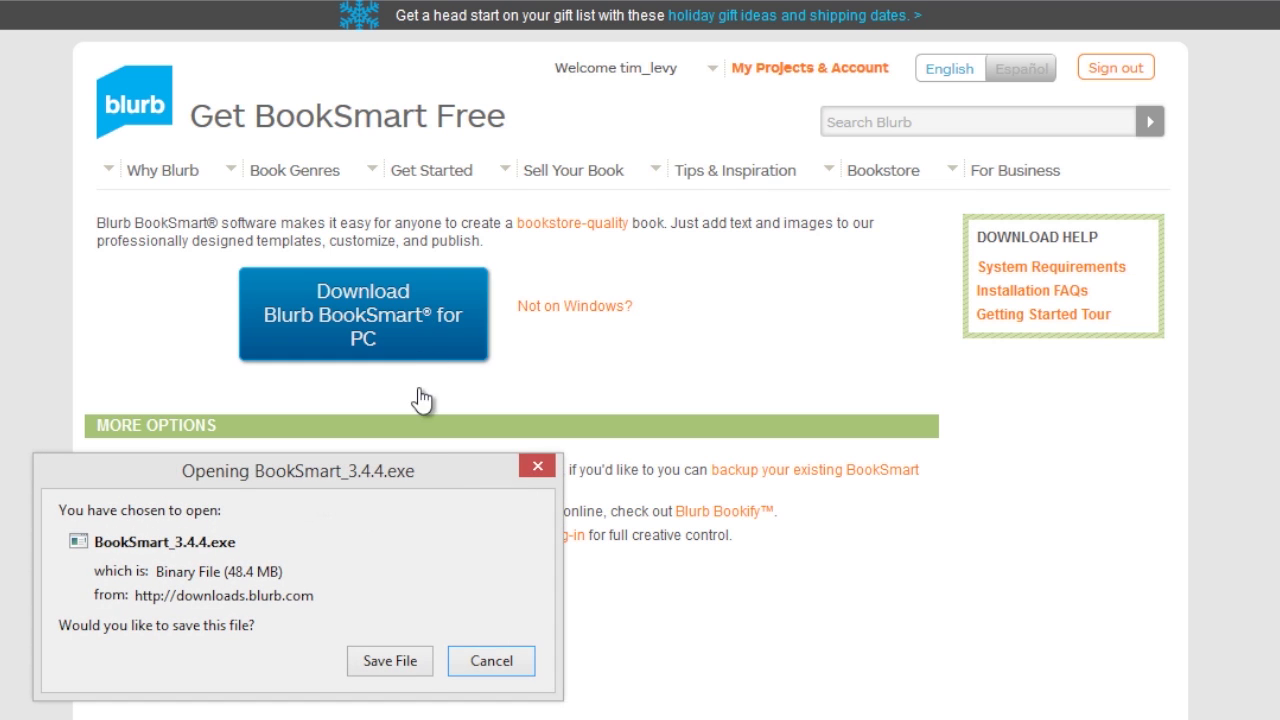
click(417, 664)
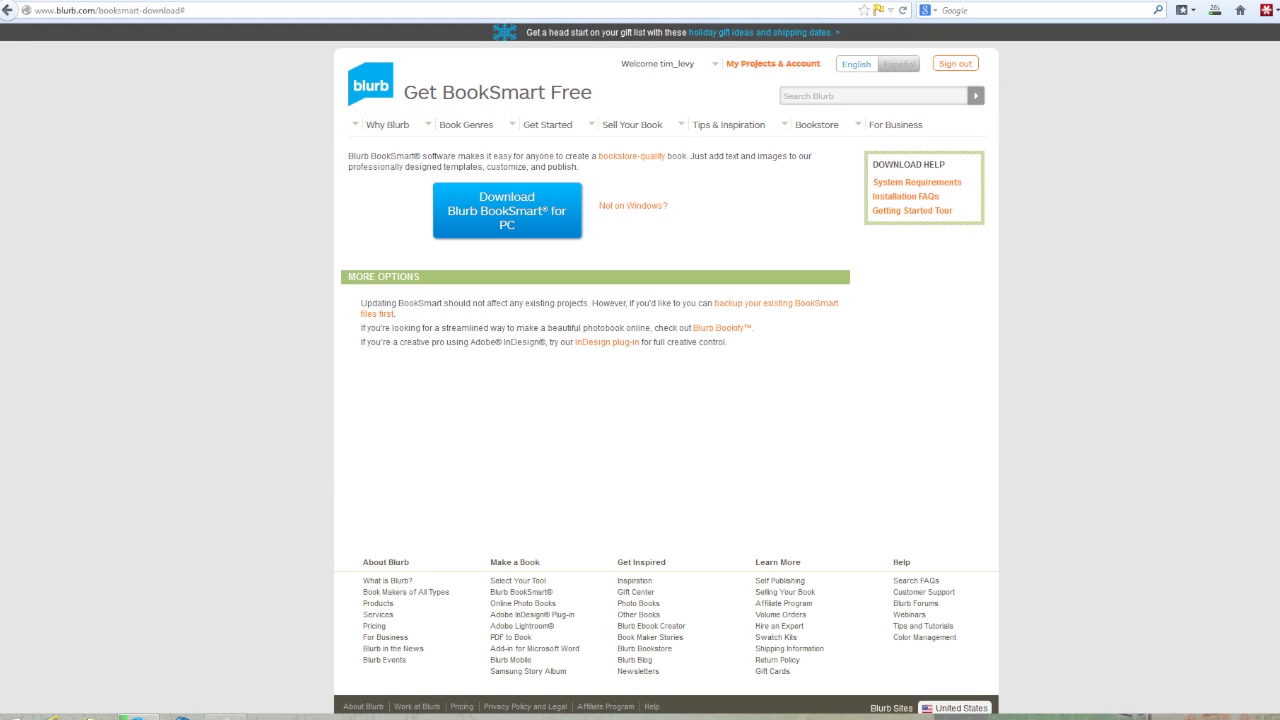
click(97, 712)
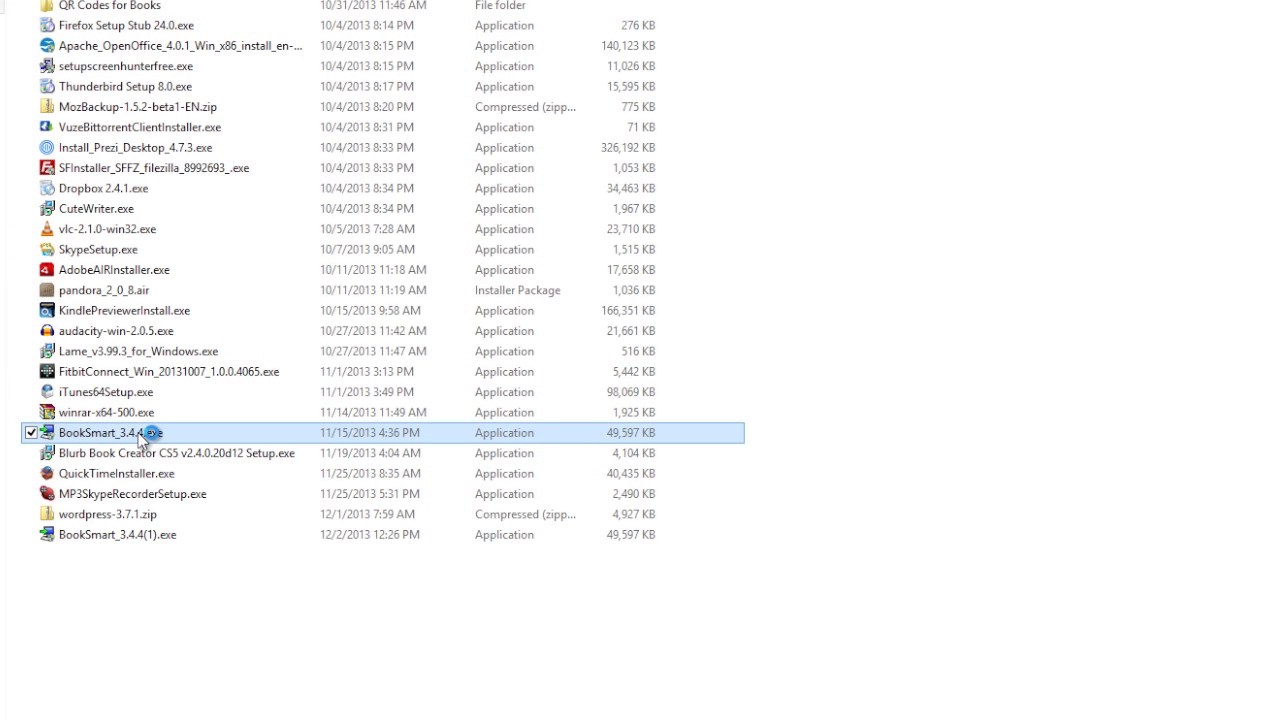
- Run BookSmart_3.4.4.exe from the Downloads folder to install BookSmart
double_click(145, 435)
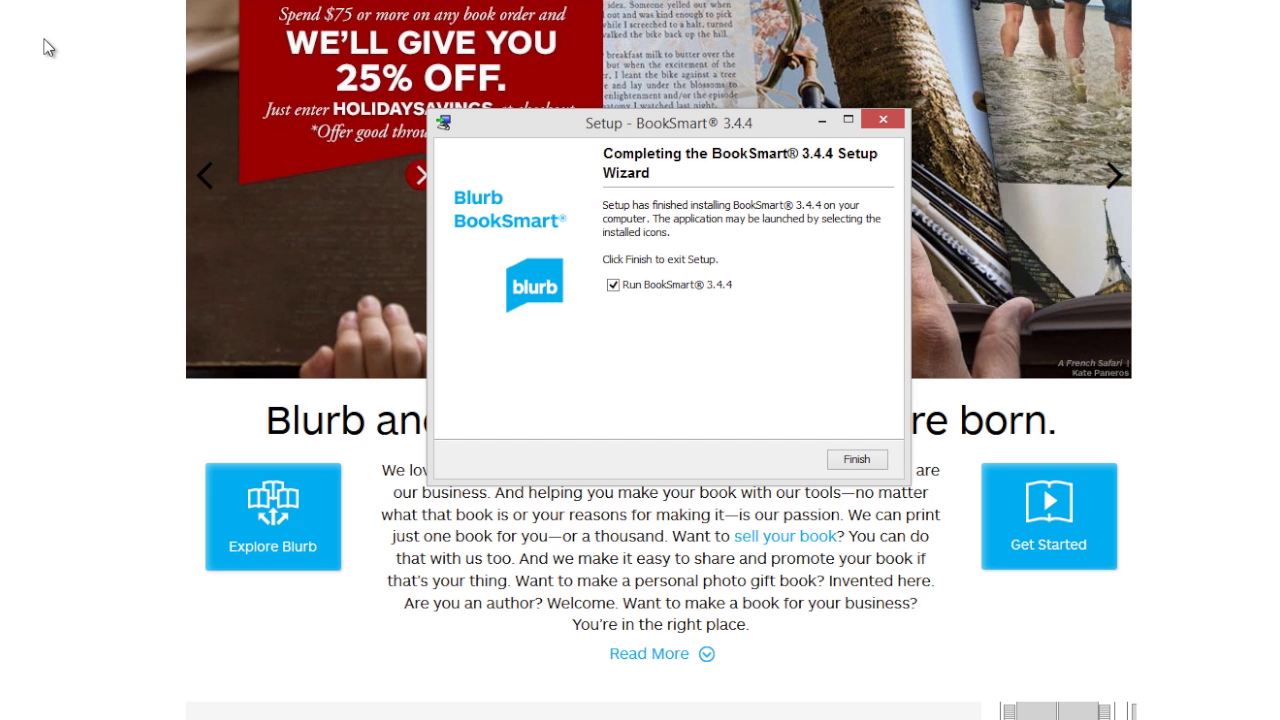
- Launch BookSmart and create a Trade-size book 'The Google Gamble' by Tim Levy
click(858, 459)
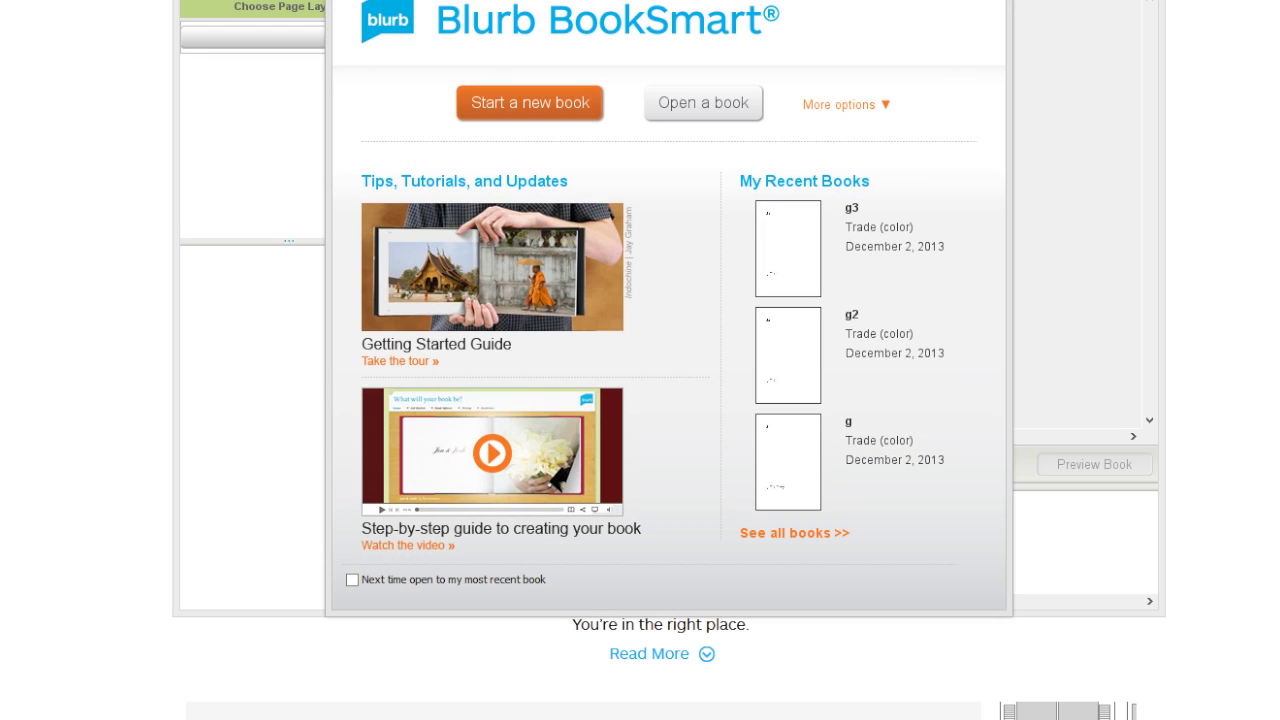
click(541, 94)
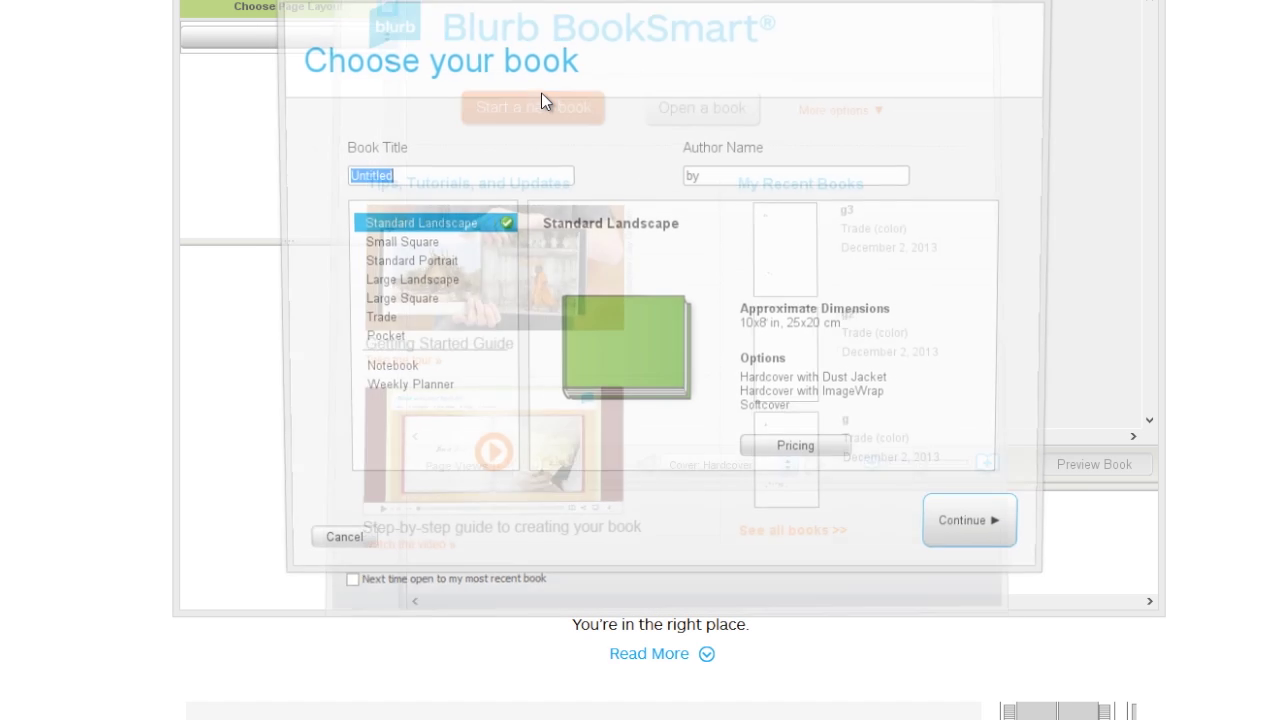
text(The Googl)
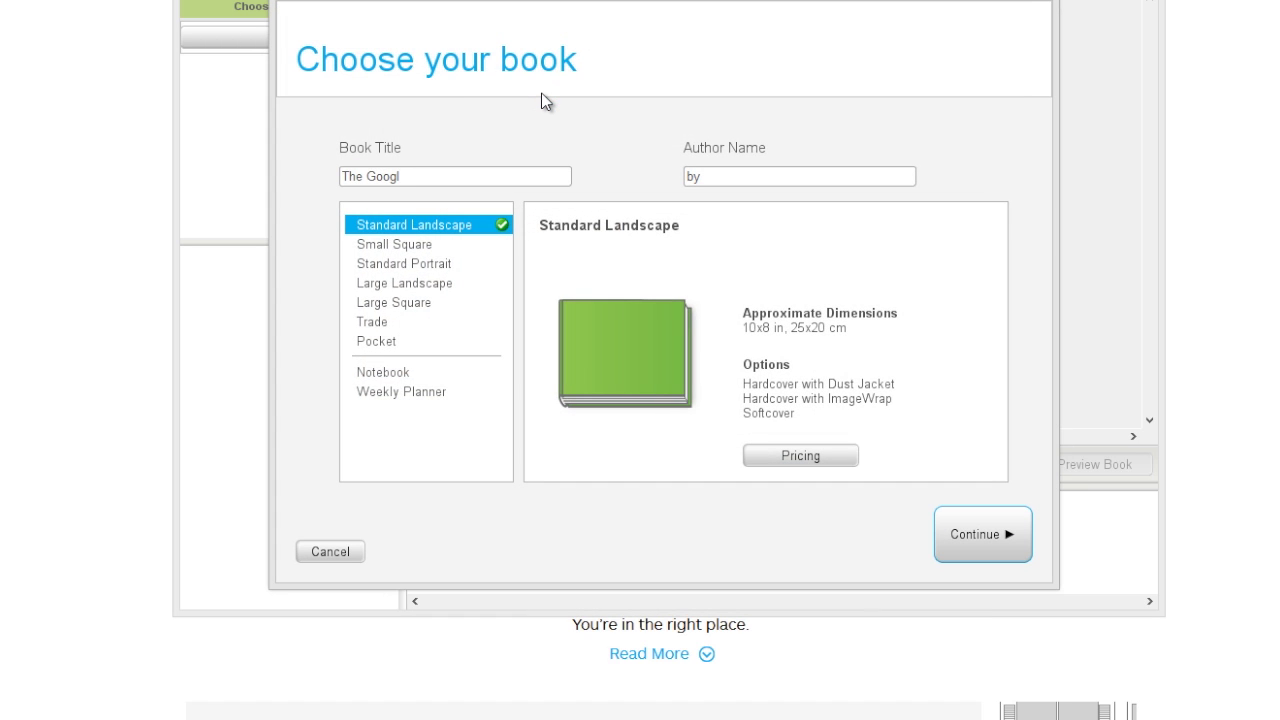
text(e Gamble)
text(Tim Levy)
click(379, 325)
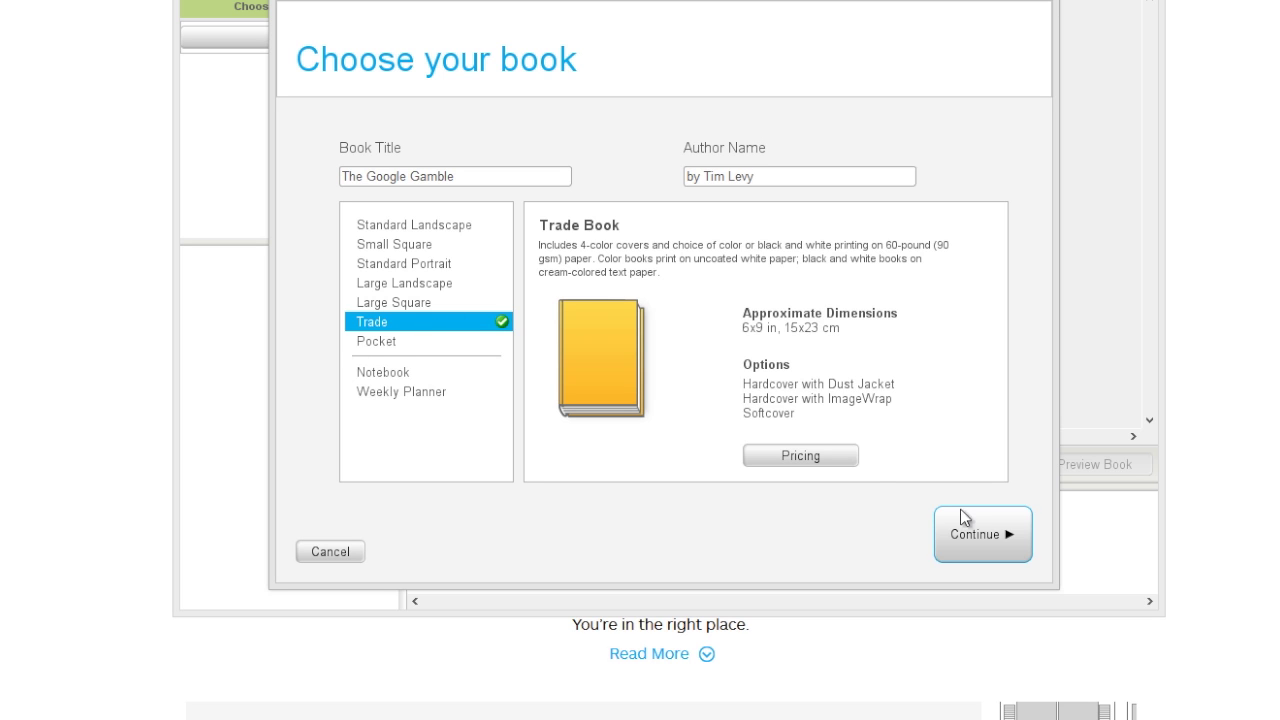
click(985, 530)
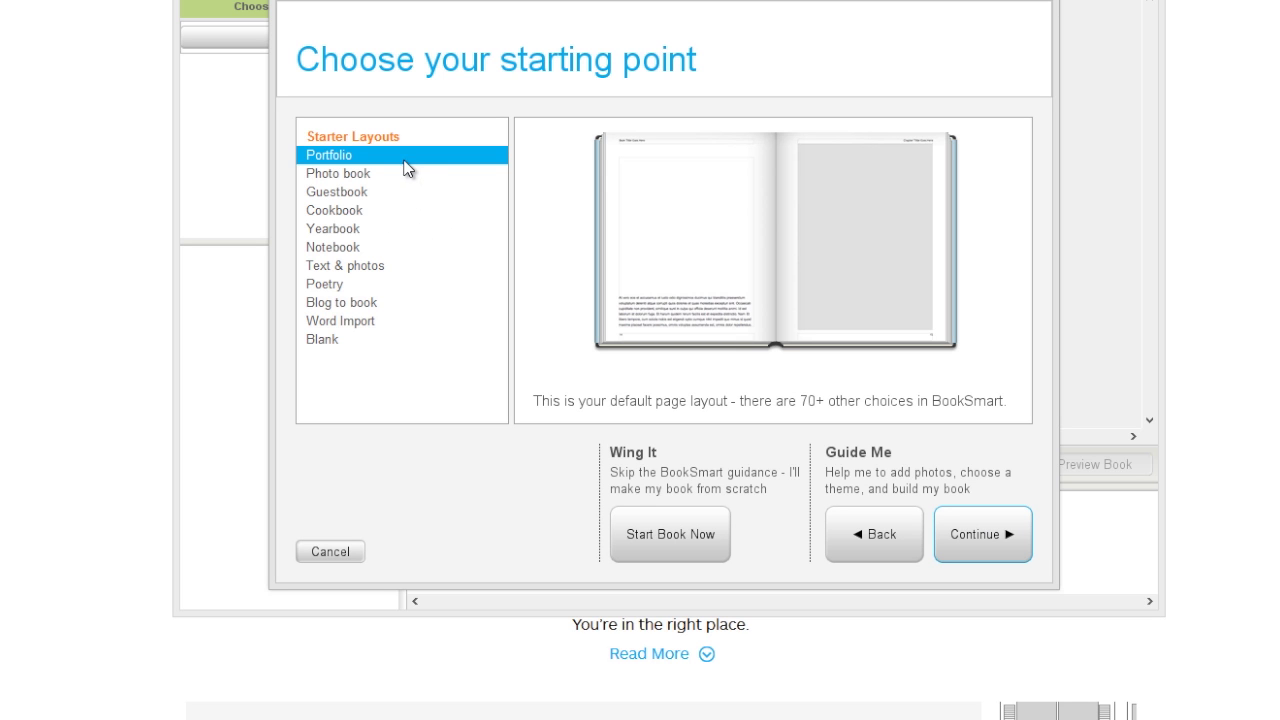
- Preview the Blank, Photo book, Guestbook and Blog to book layouts, then pick Word Import
click(336, 340)
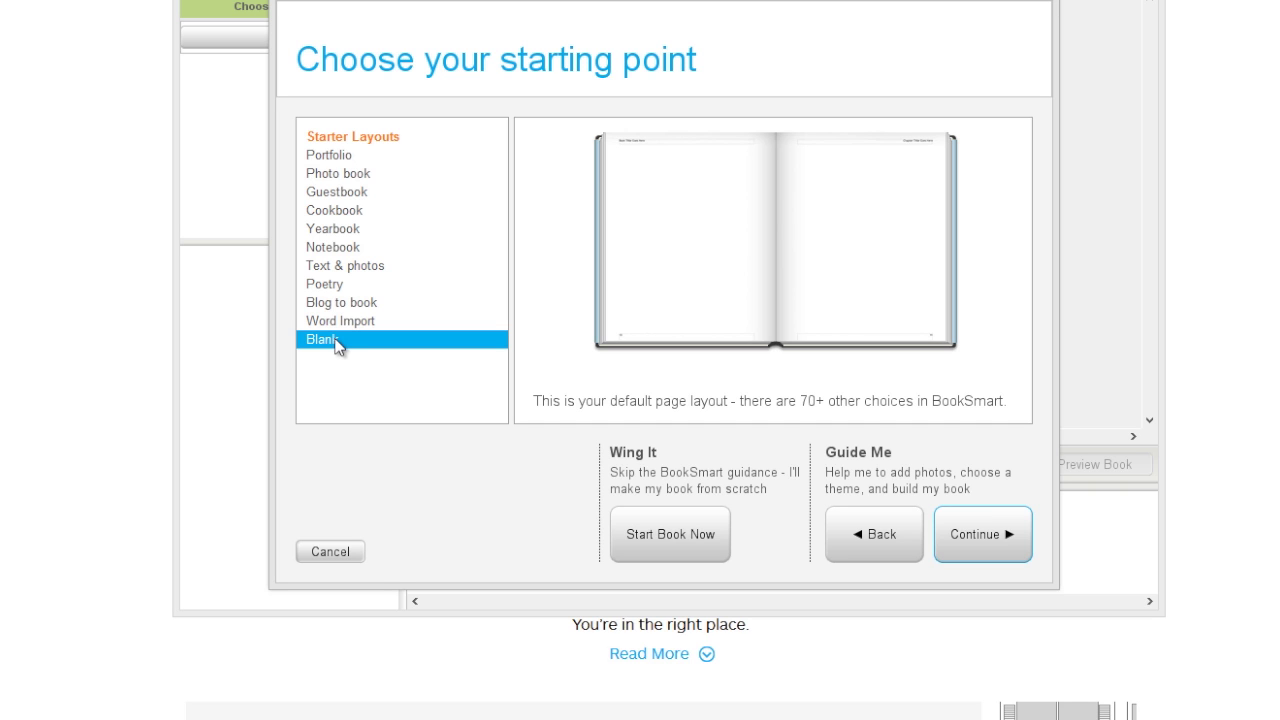
click(360, 175)
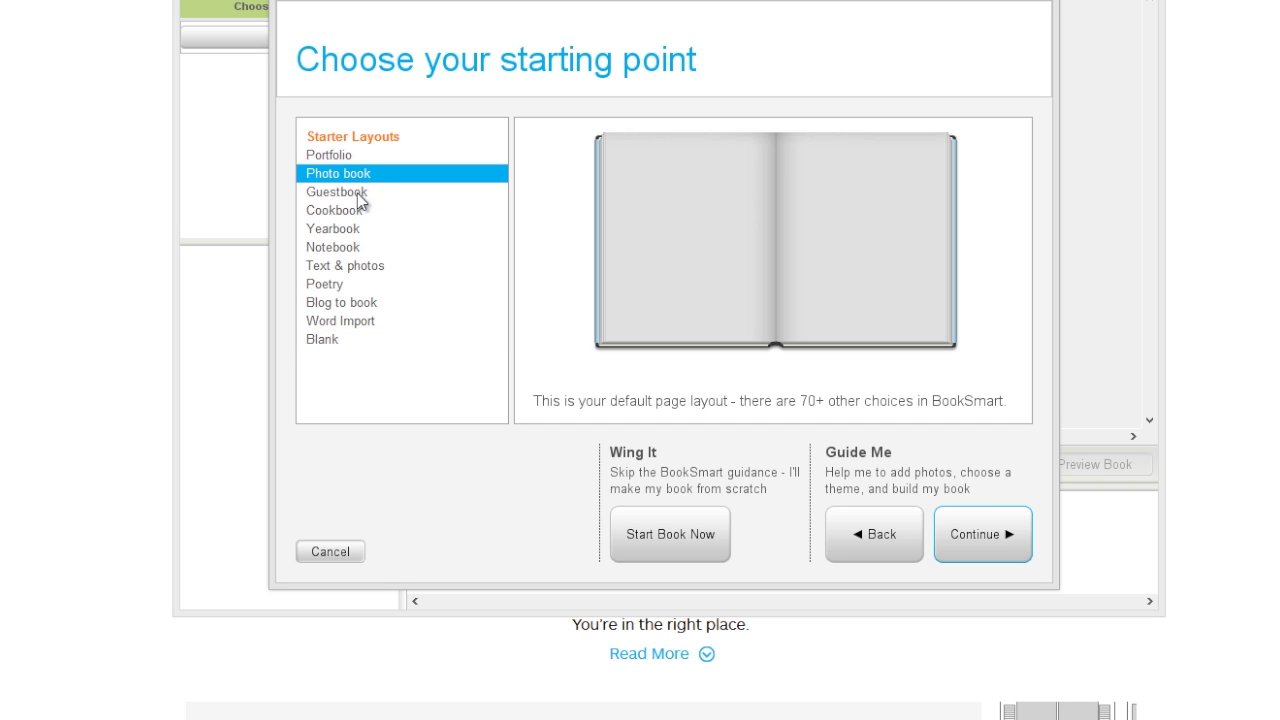
click(361, 196)
click(358, 302)
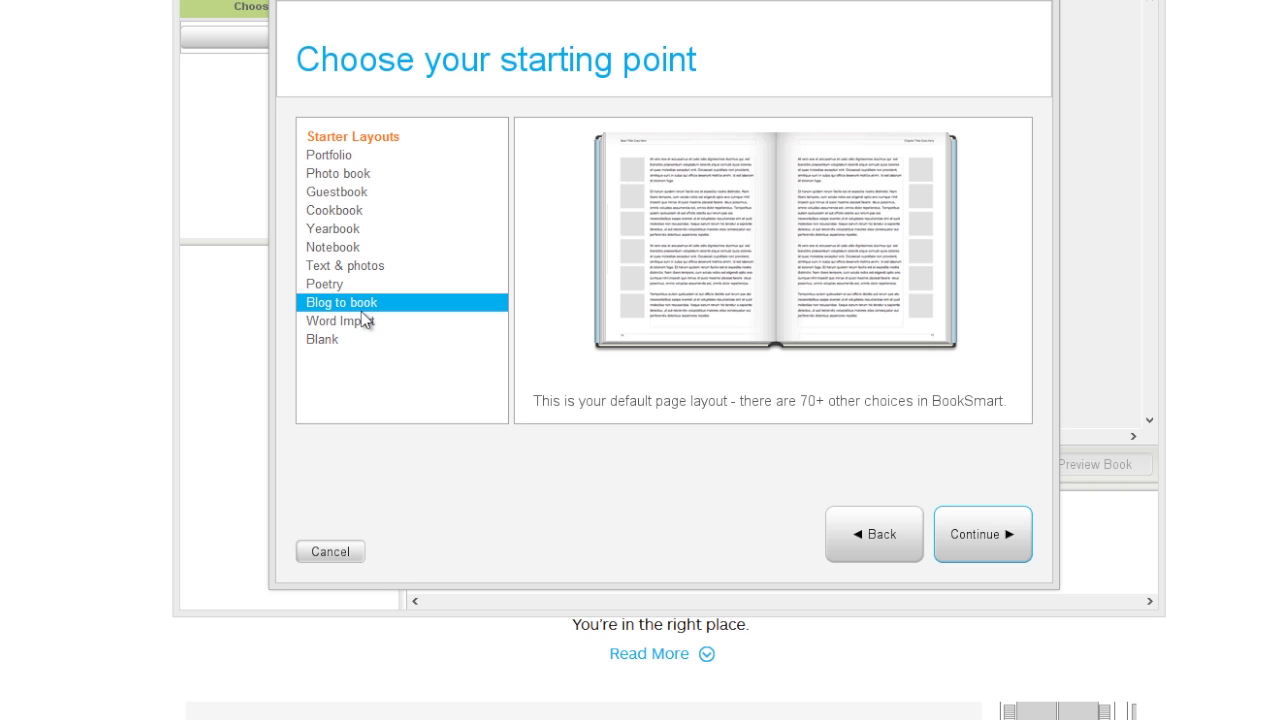
click(366, 320)
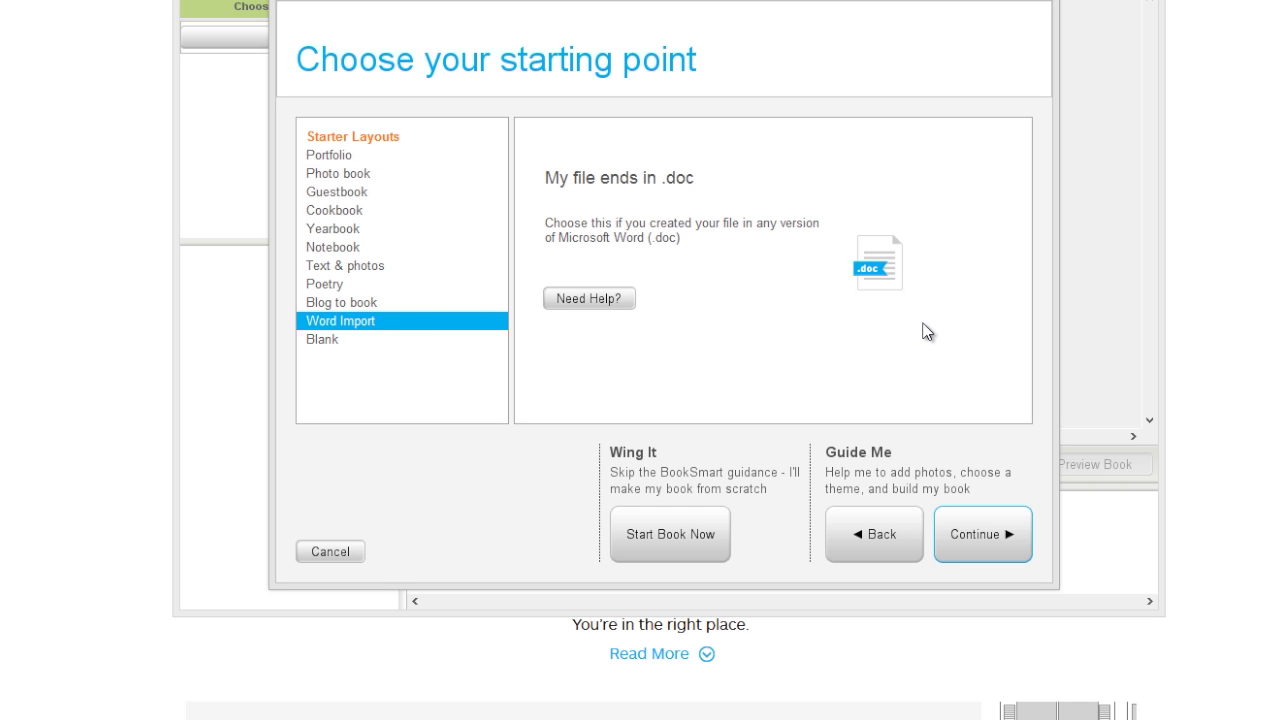
click(978, 536)
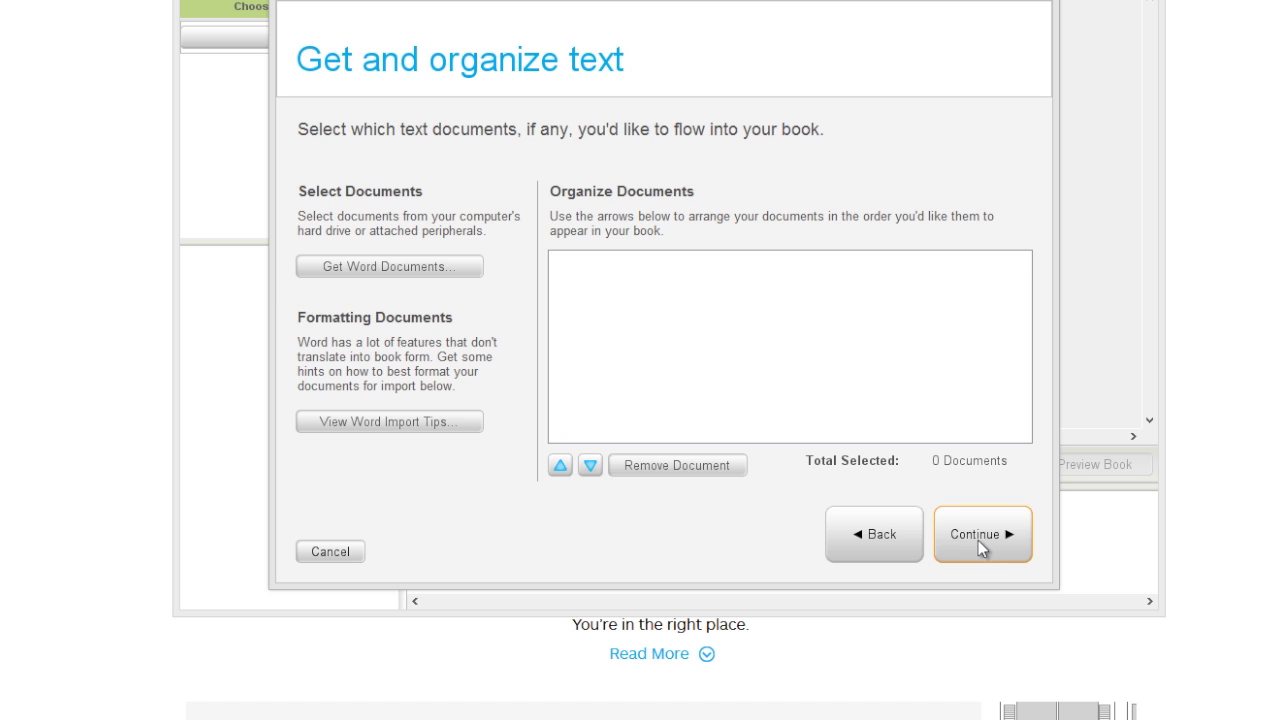
- Import the Word manuscript 'the google gamble.for blurb.95.doc' as document 01 for the book
click(437, 271)
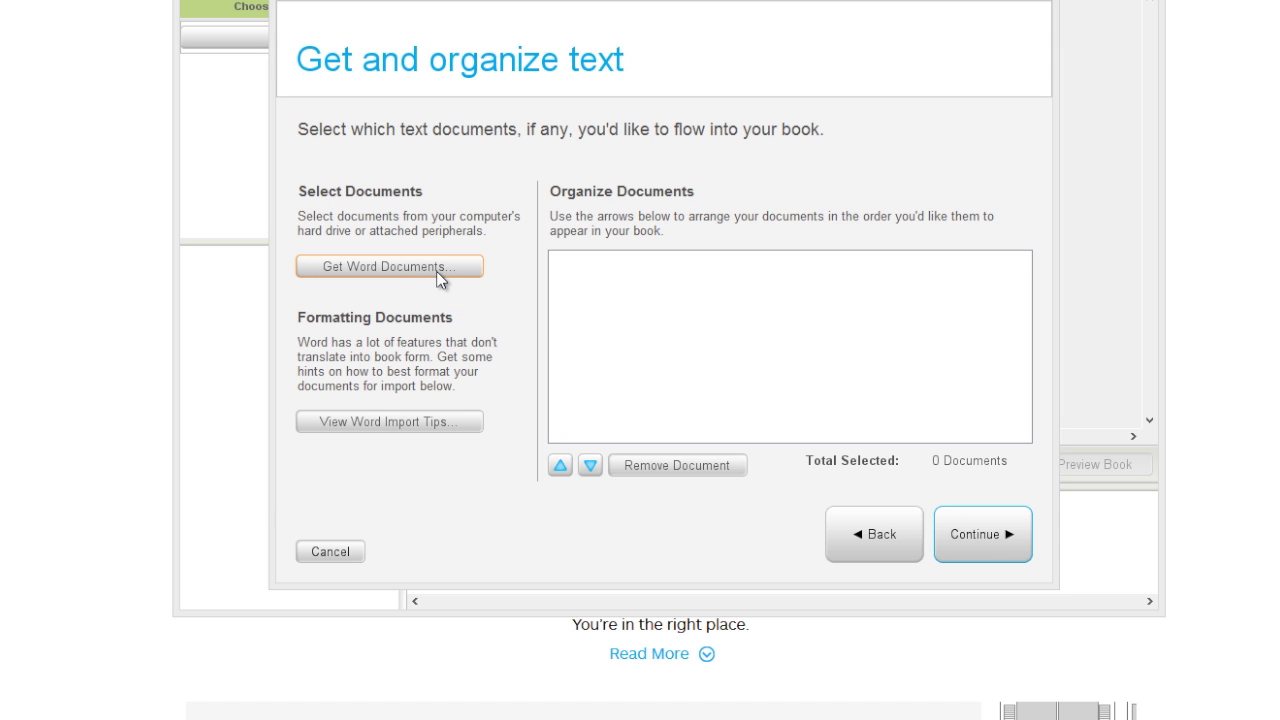
click(600, 137)
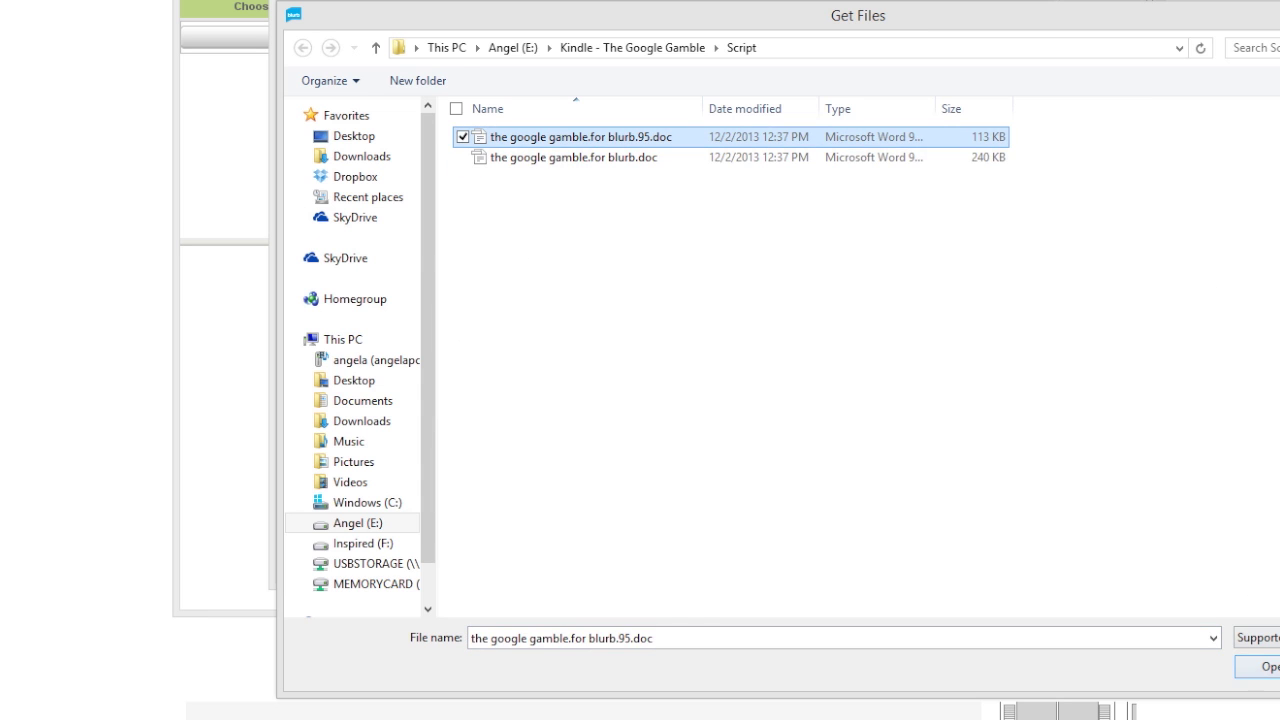
key(Return)
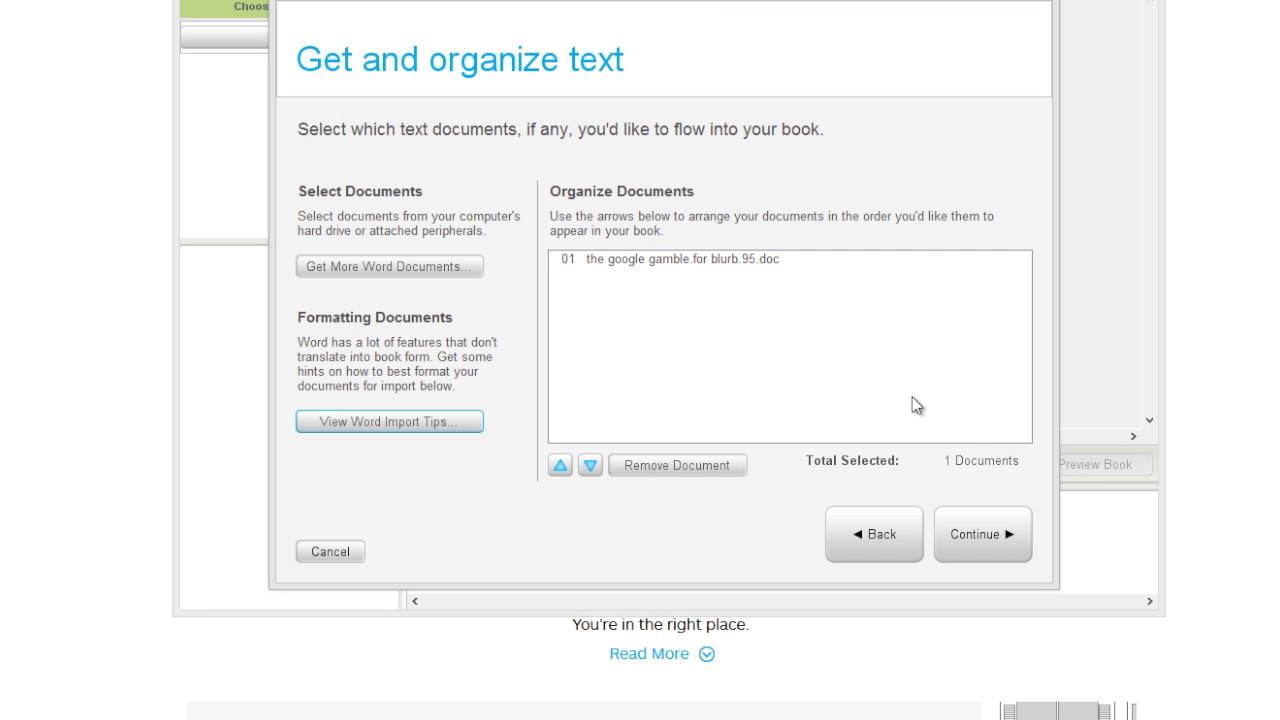
click(990, 533)
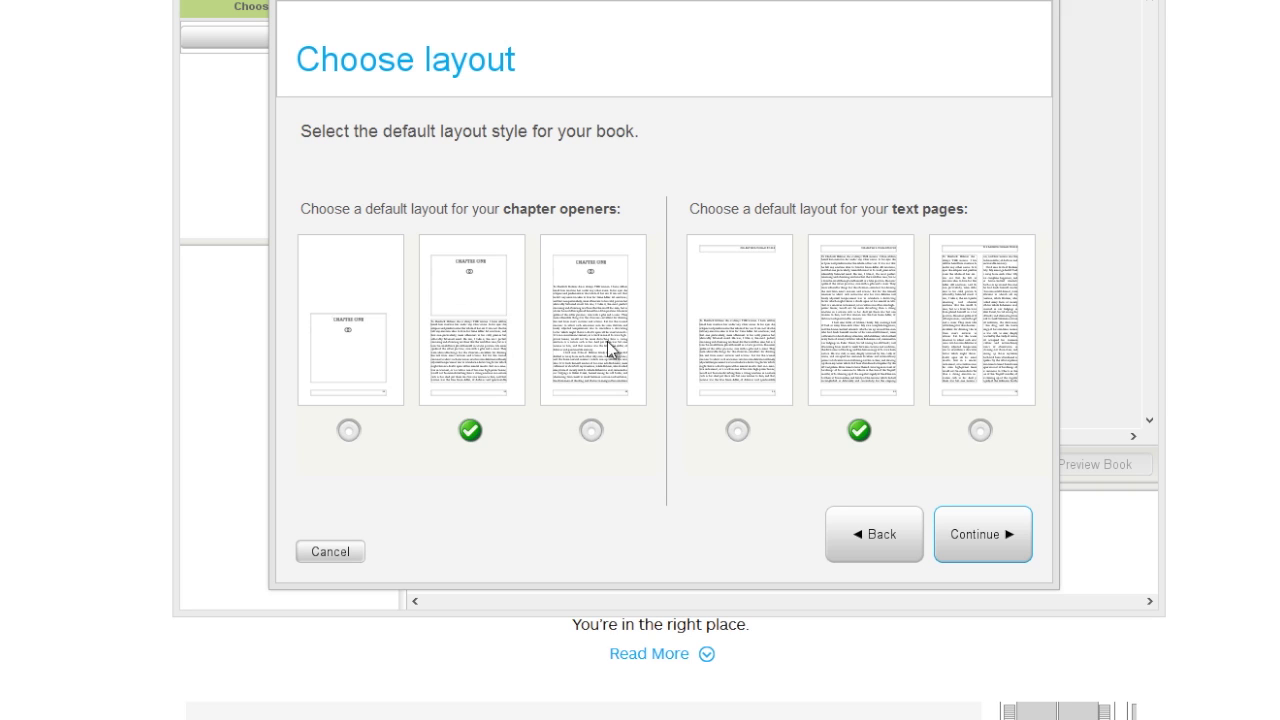
- Keep the default chapter-opener and text page layouts and build the book
click(1000, 530)
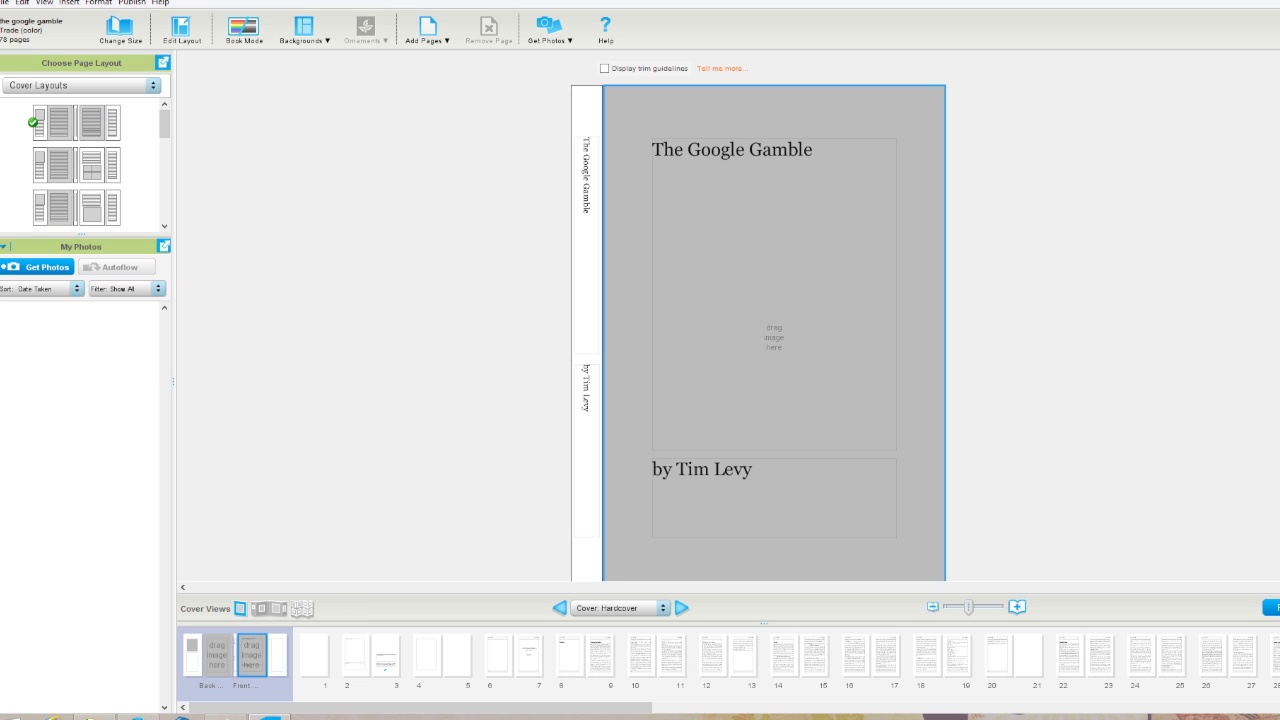
- Change the cover from Hardcover to Softcover and view the zoomed-out back-and-front spread
click(633, 610)
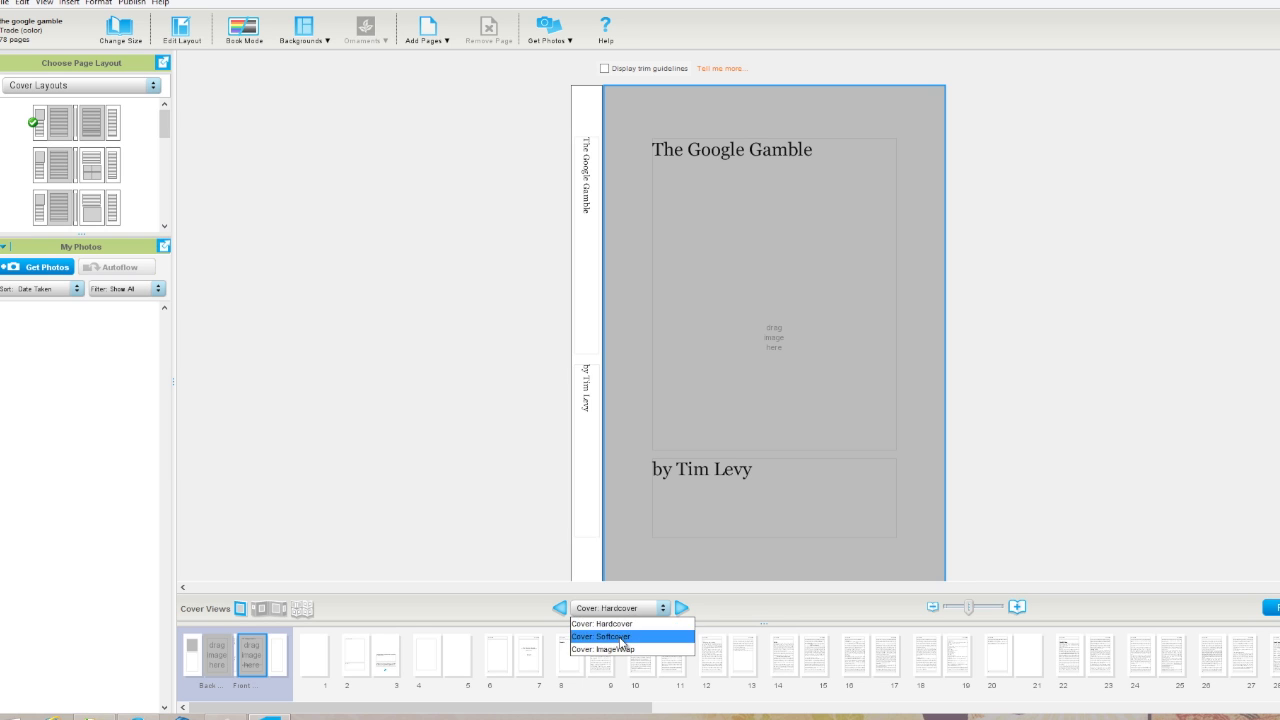
click(622, 637)
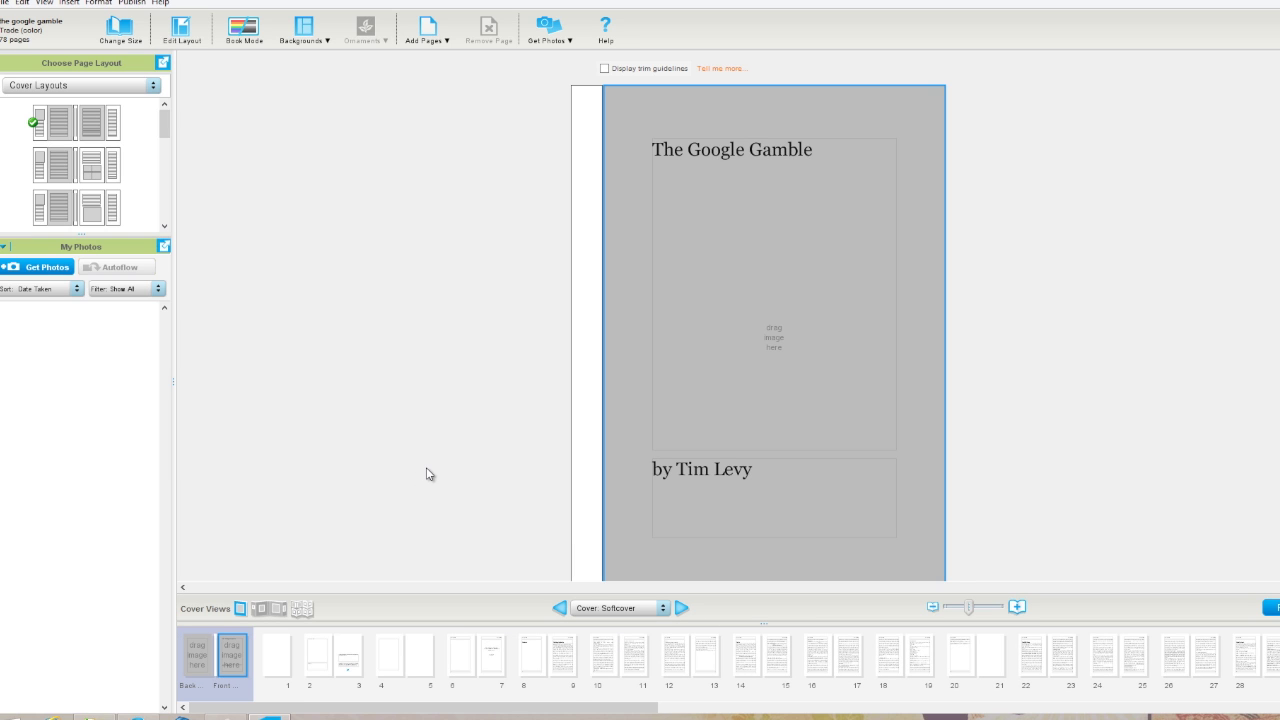
click(275, 617)
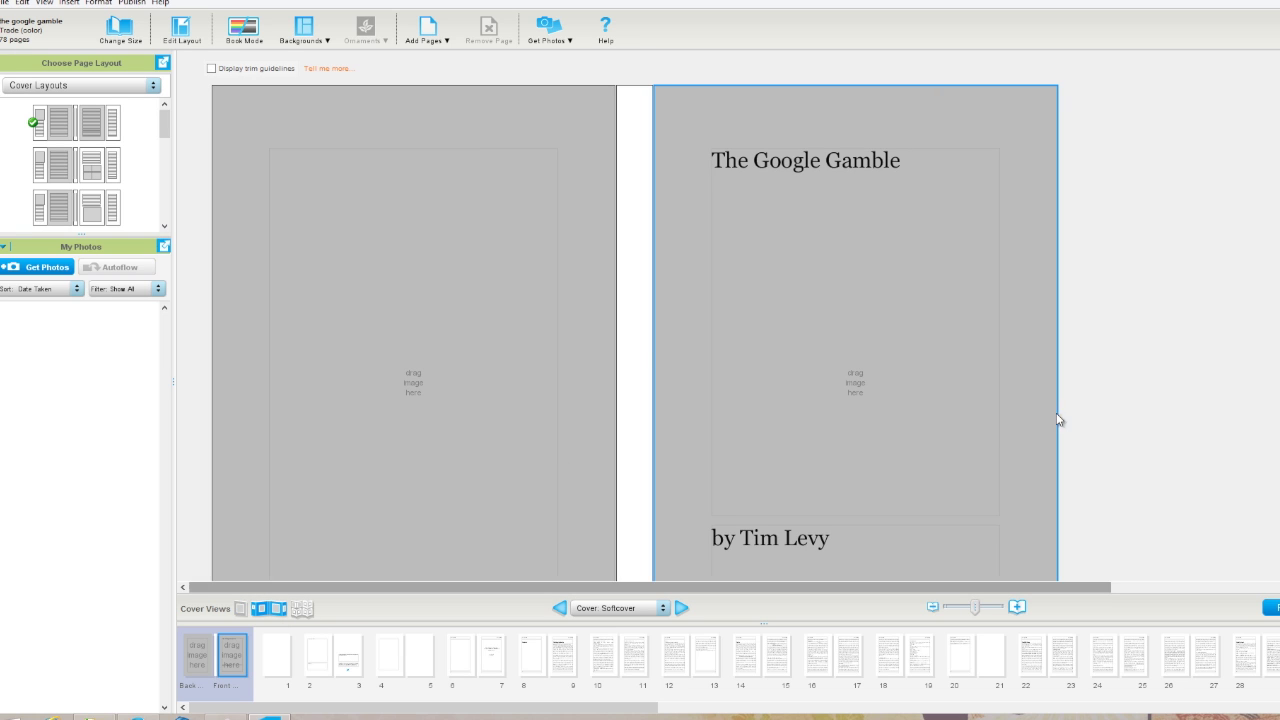
click(932, 607)
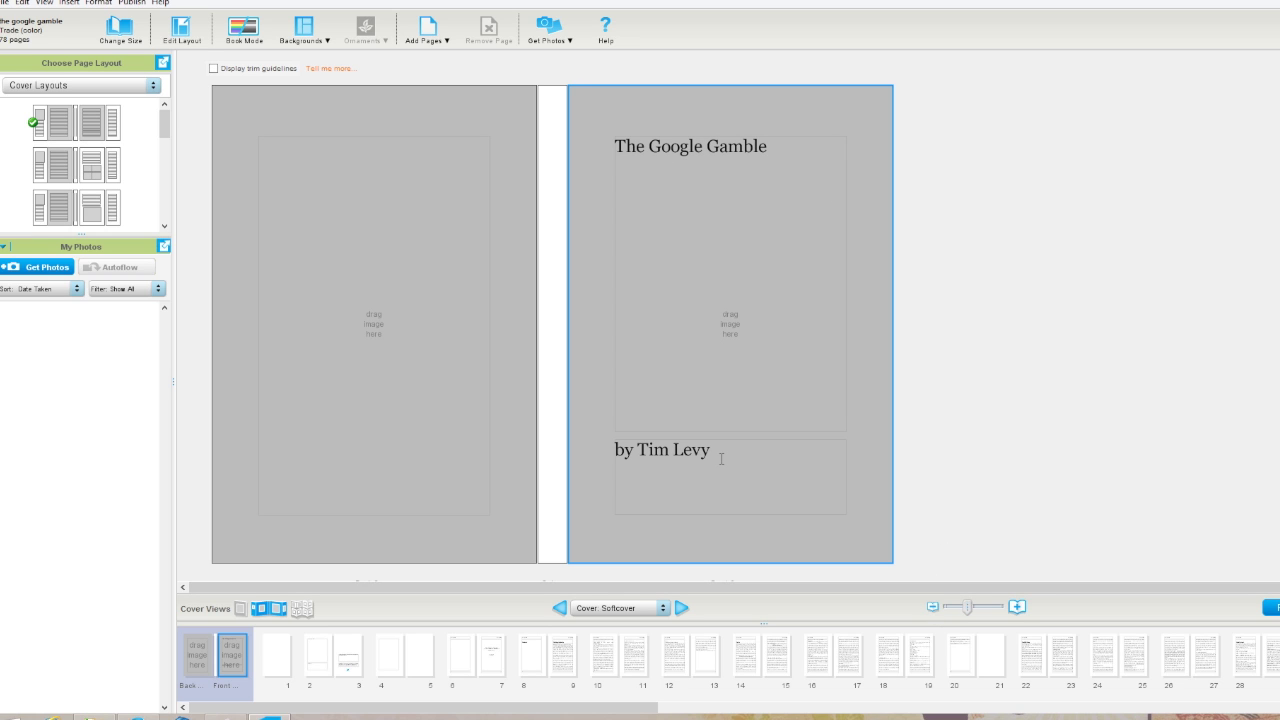
click(564, 665)
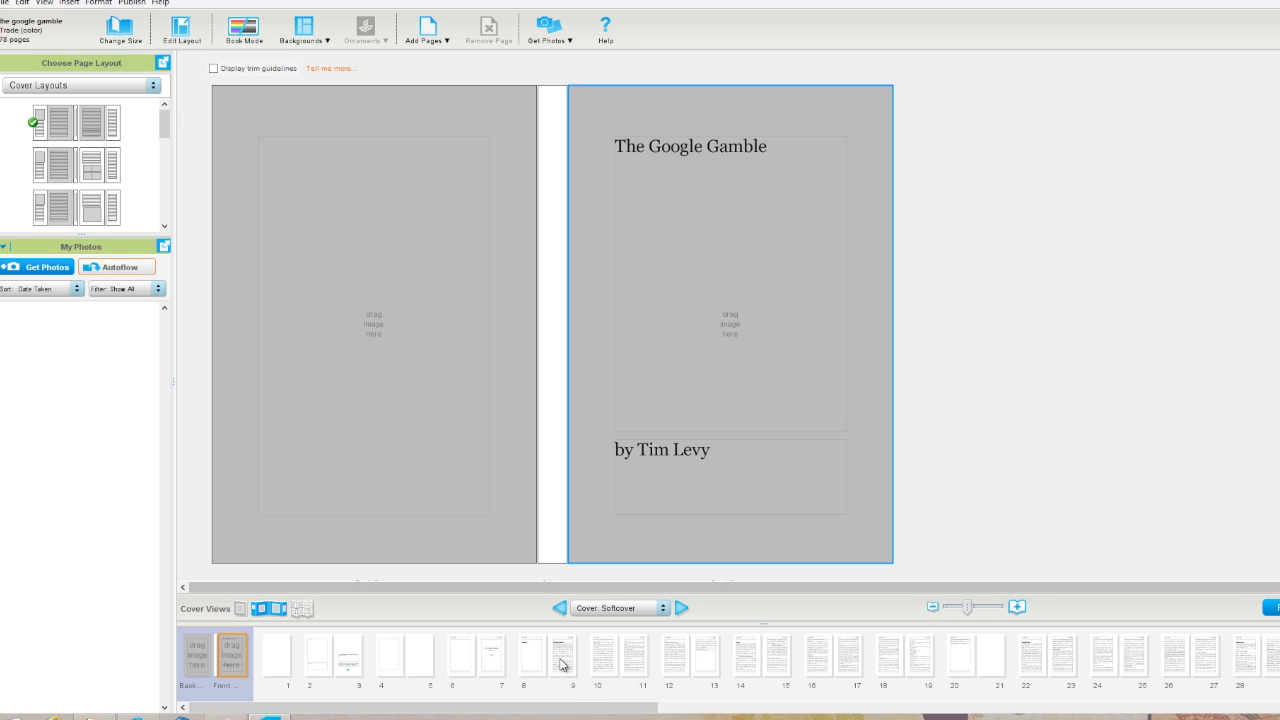
- Page through spreads 10–17, then return to pages 8–9 and edit page 9's chapter text
click(615, 665)
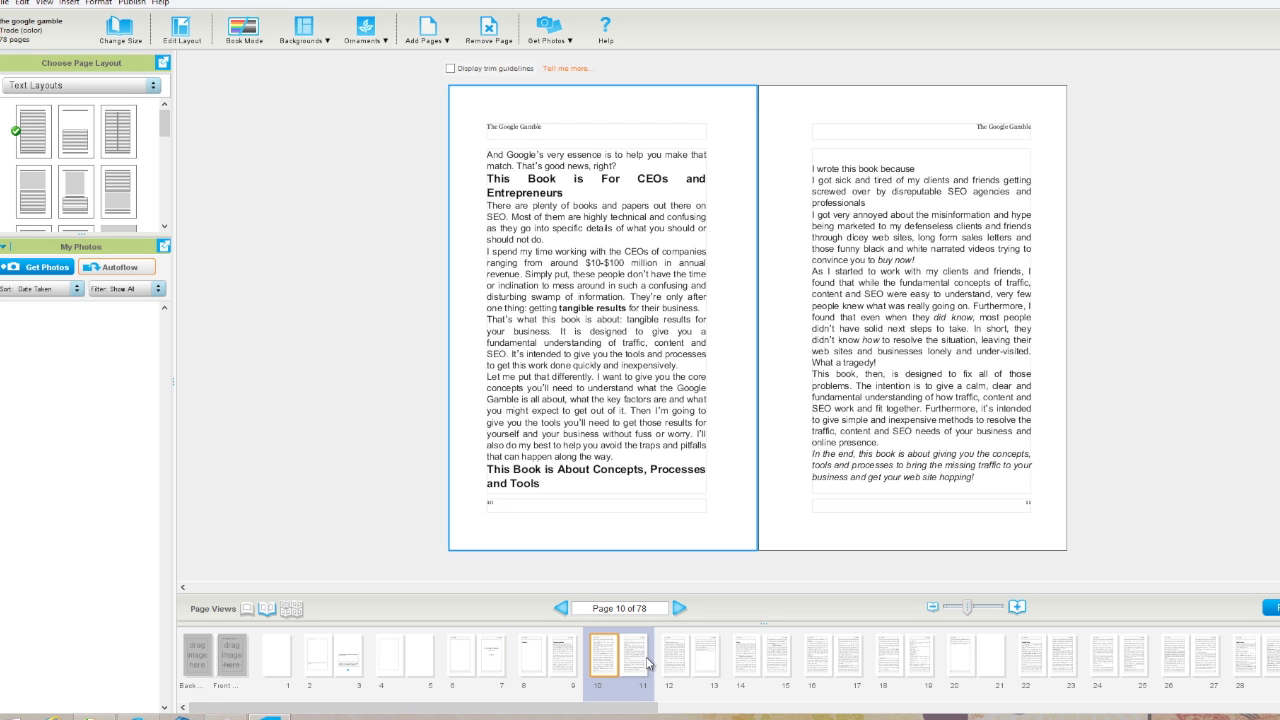
click(678, 661)
click(790, 665)
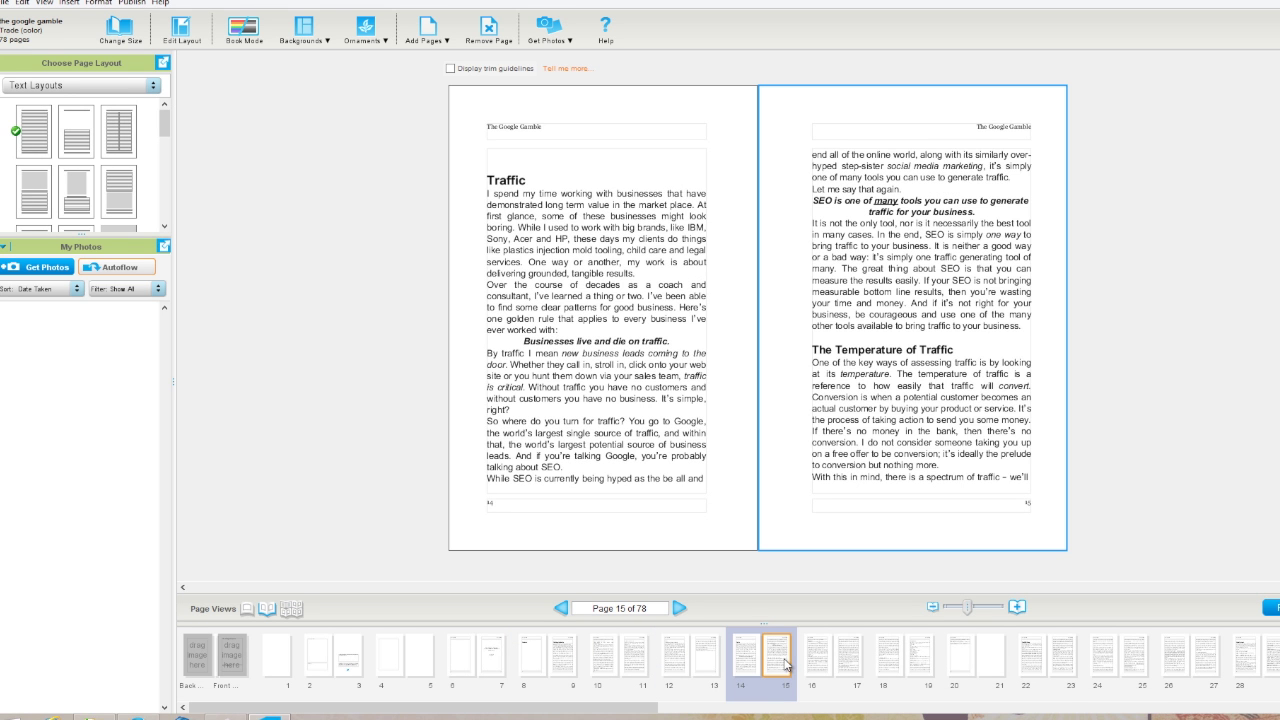
click(823, 663)
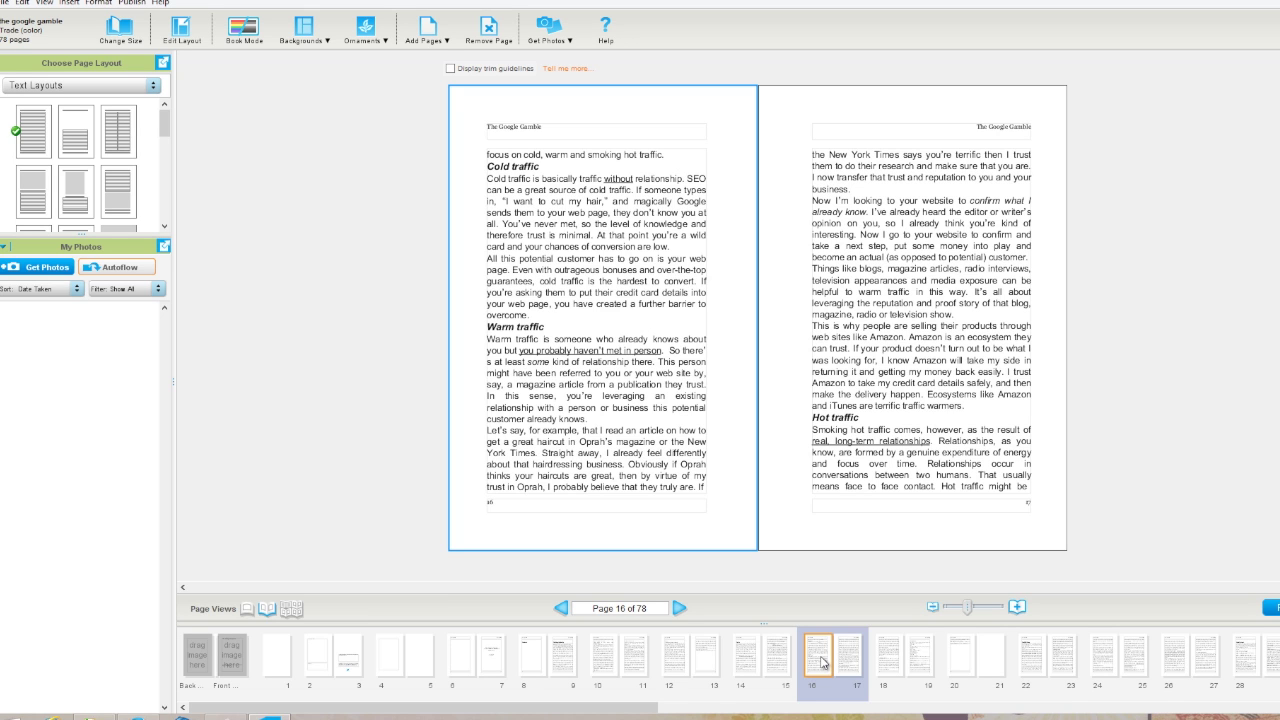
click(565, 660)
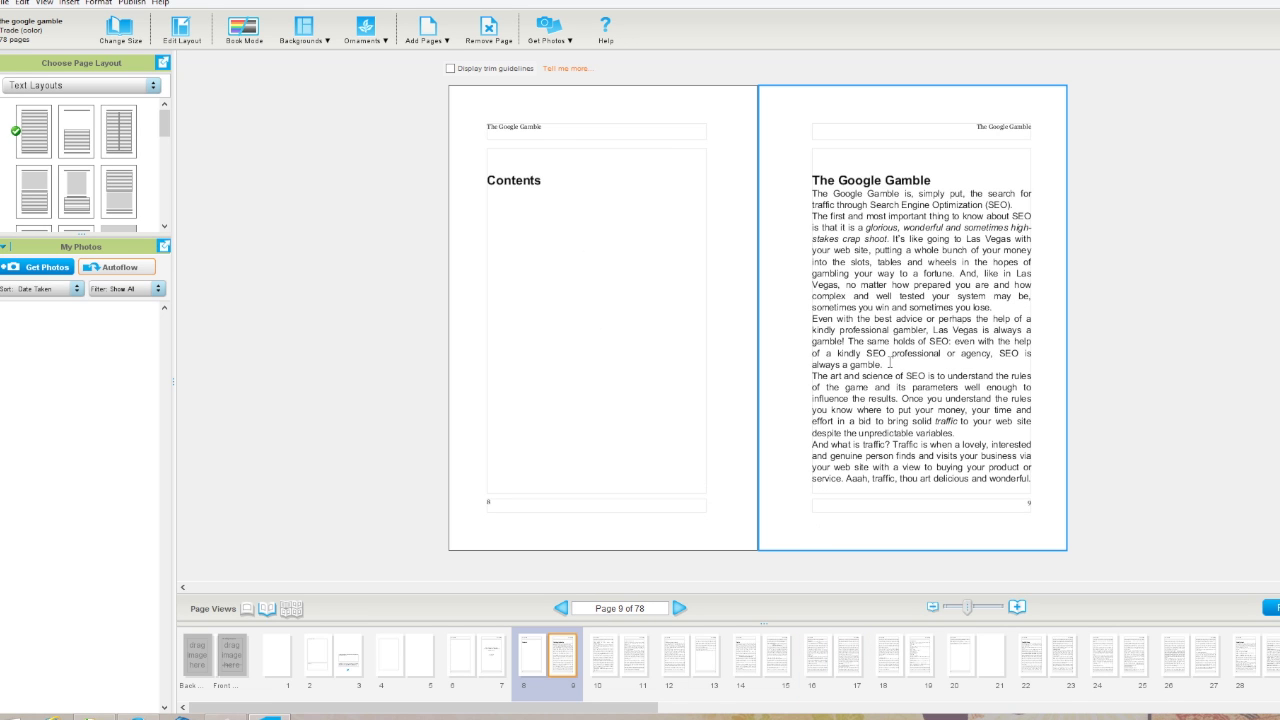
click(1022, 205)
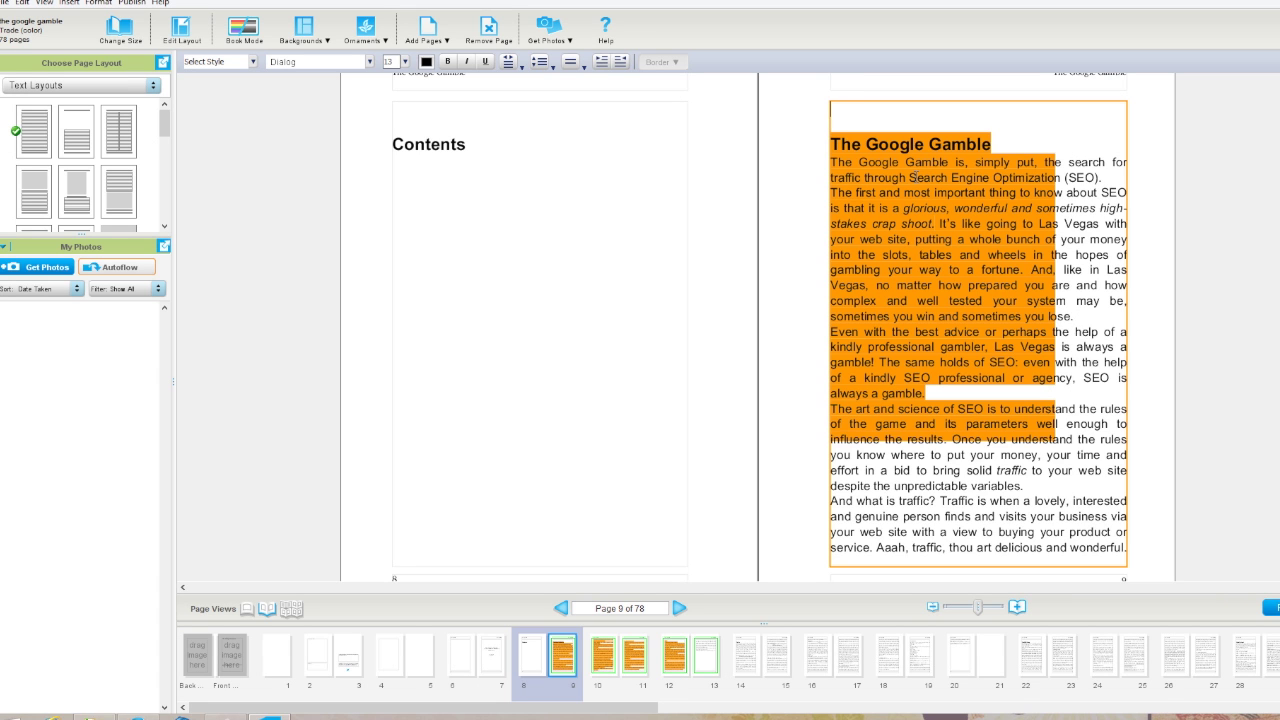
- Set page 9's text in Georgia and add blank lines after 'gamble.', 'lose.', the opening paragraph and the title
click(370, 62)
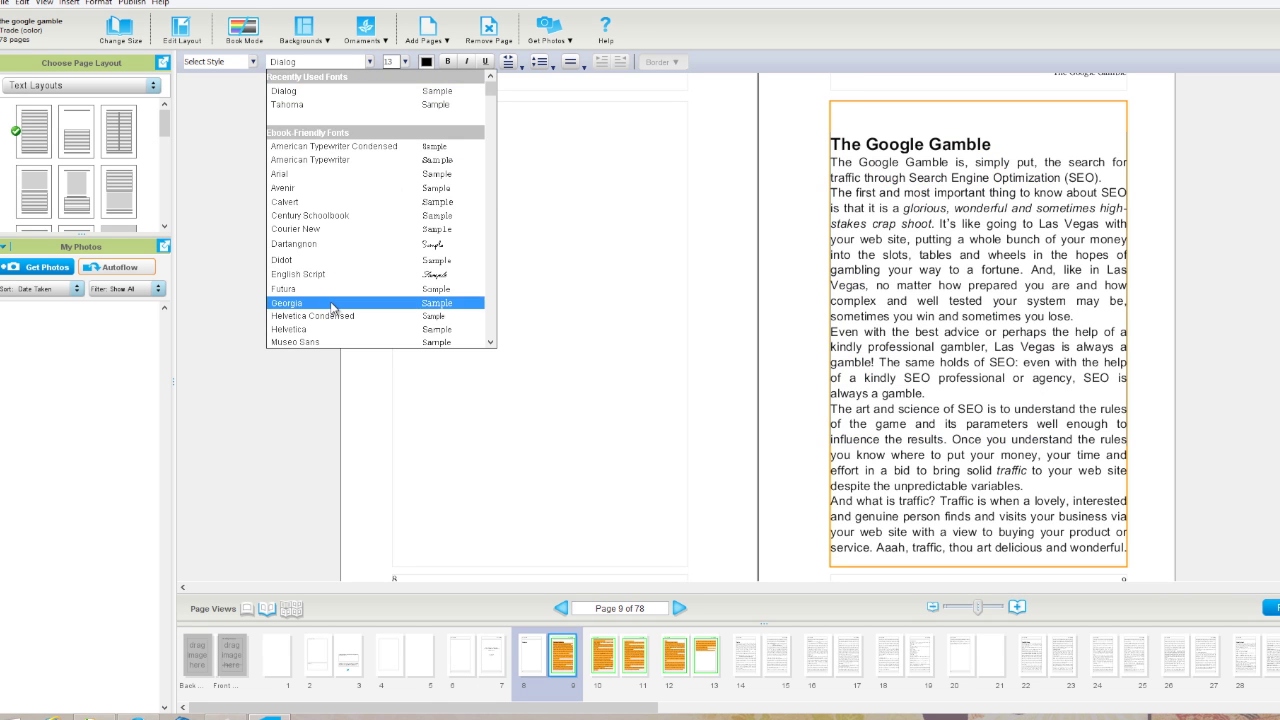
click(290, 302)
click(902, 381)
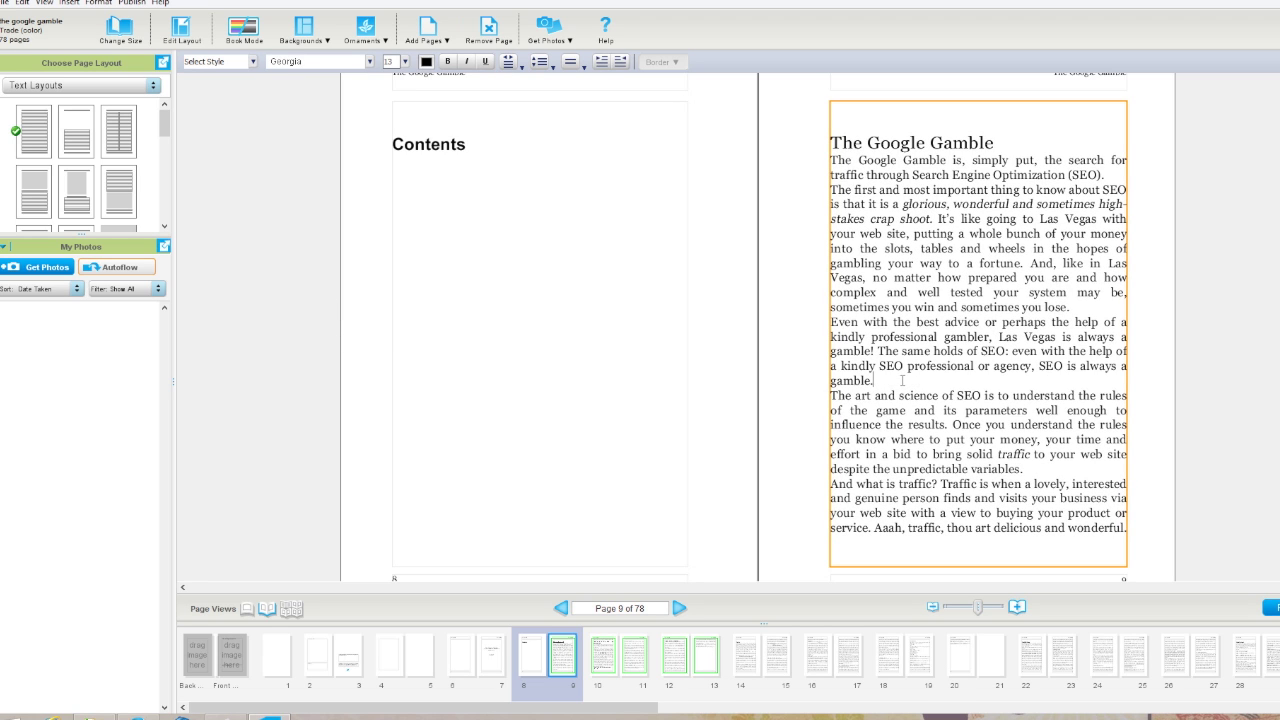
key(Return)
key(Return)
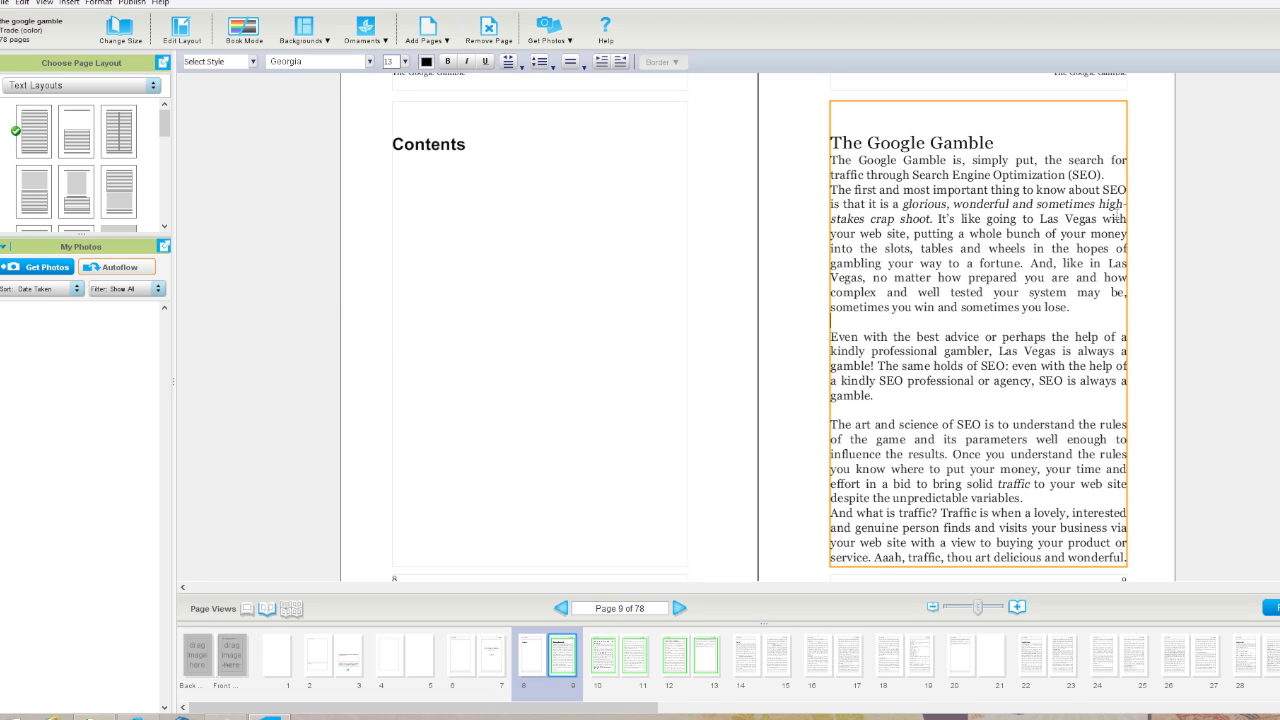
key(Return)
click(1052, 513)
key(Return)
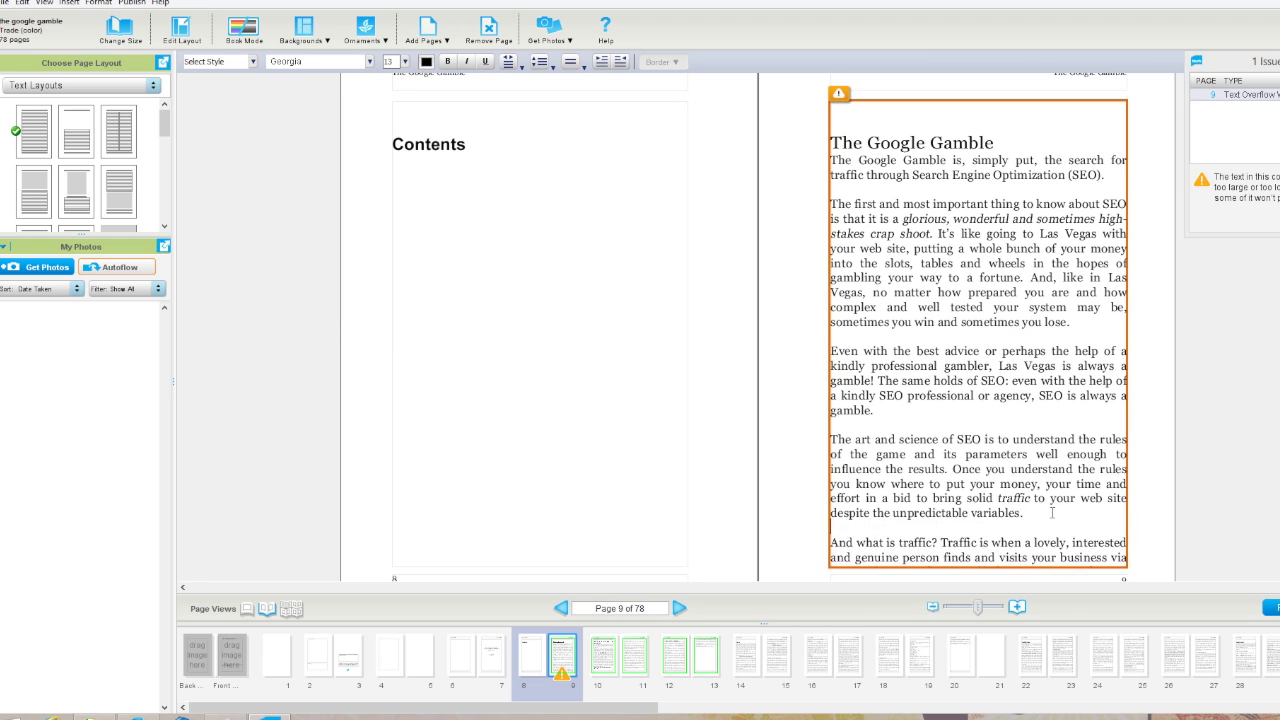
click(1008, 142)
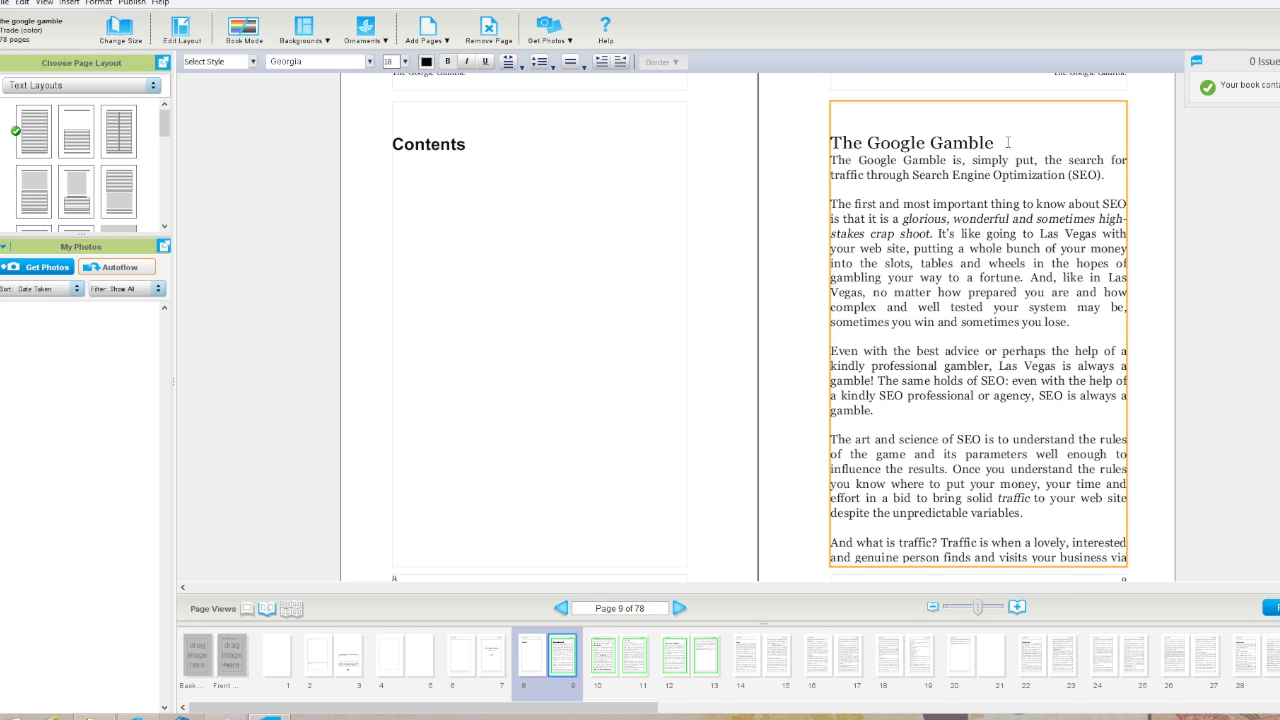
key(Return)
drag(1004, 142, 810, 143)
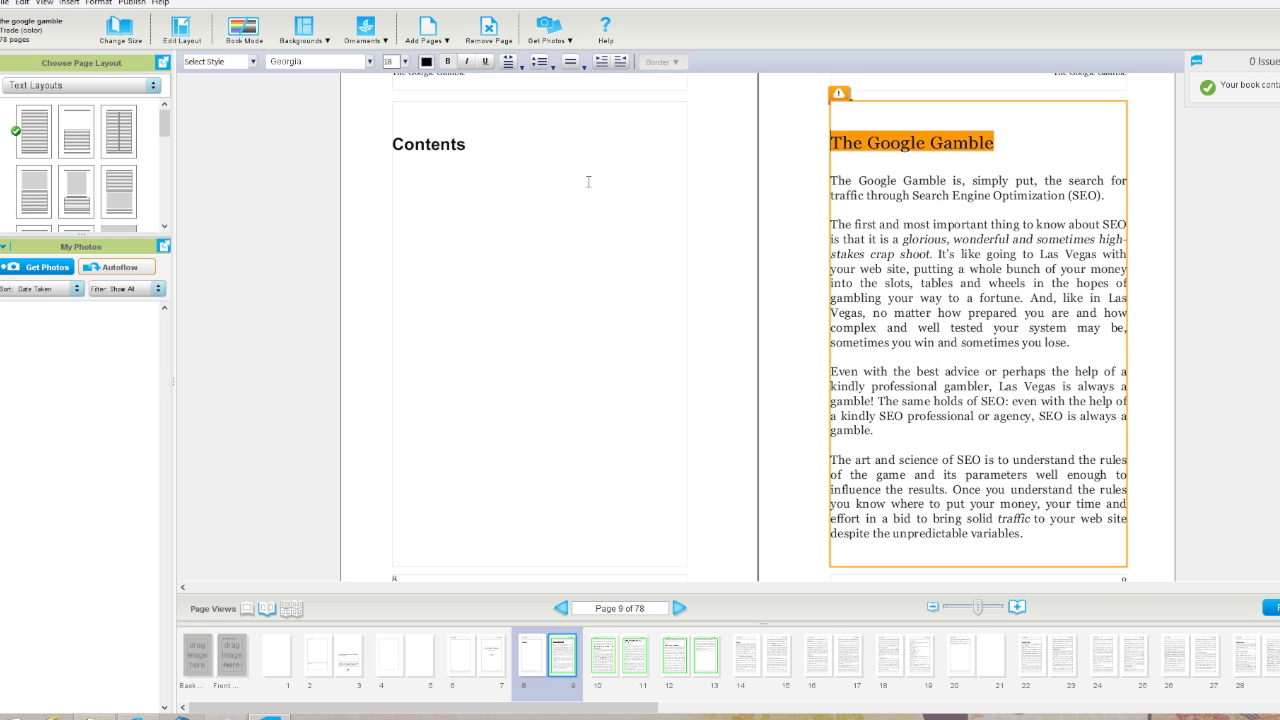
- Clear the title's style and apply the Body style to all of page 9's text
click(259, 64)
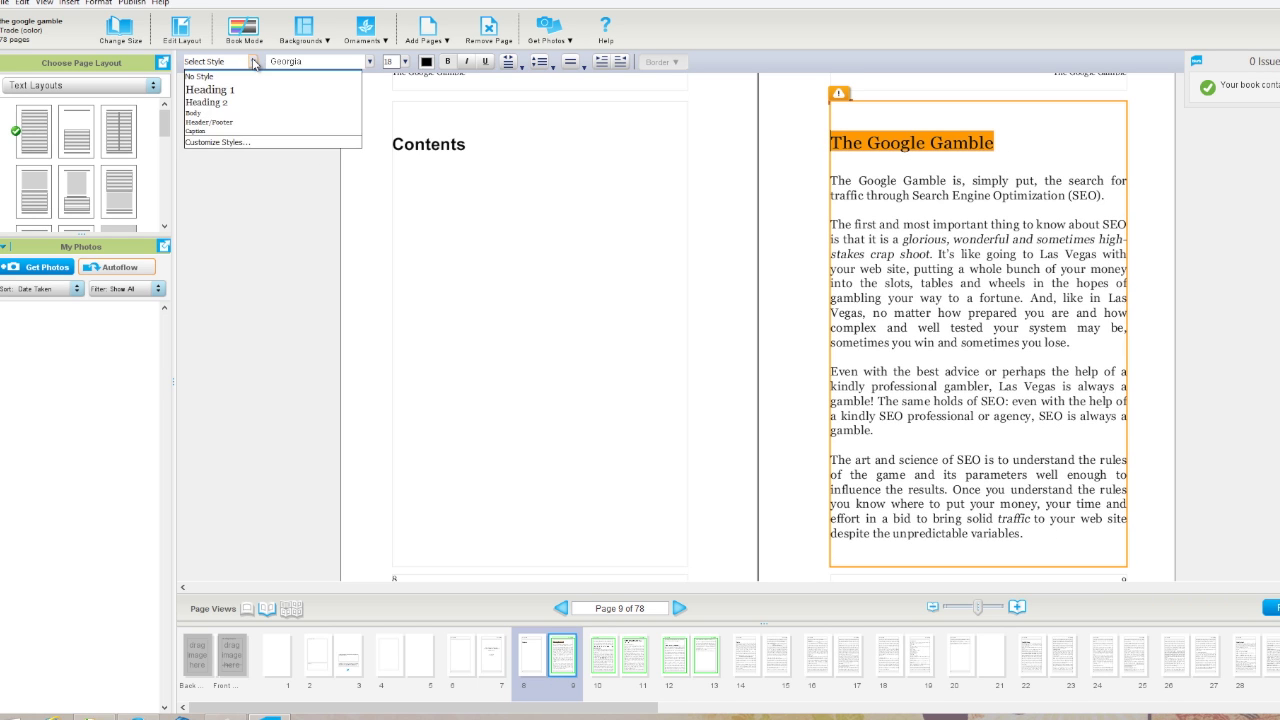
click(250, 91)
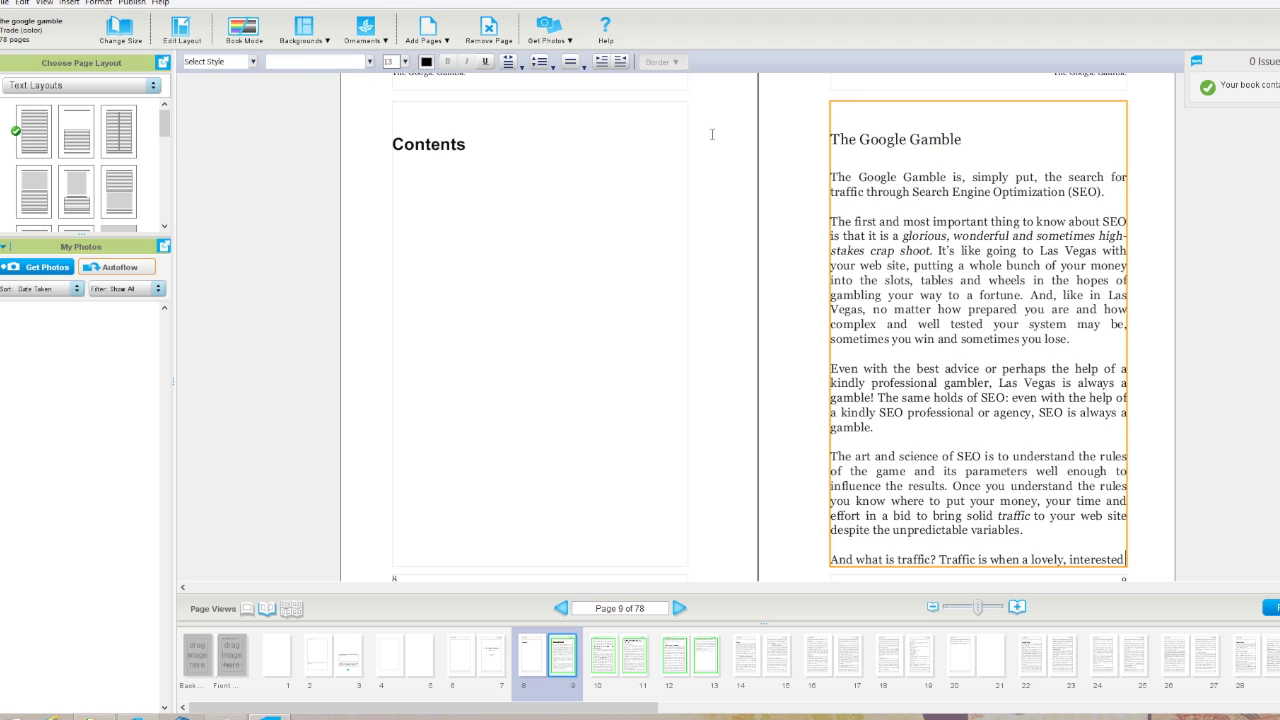
shift+click(832, 176)
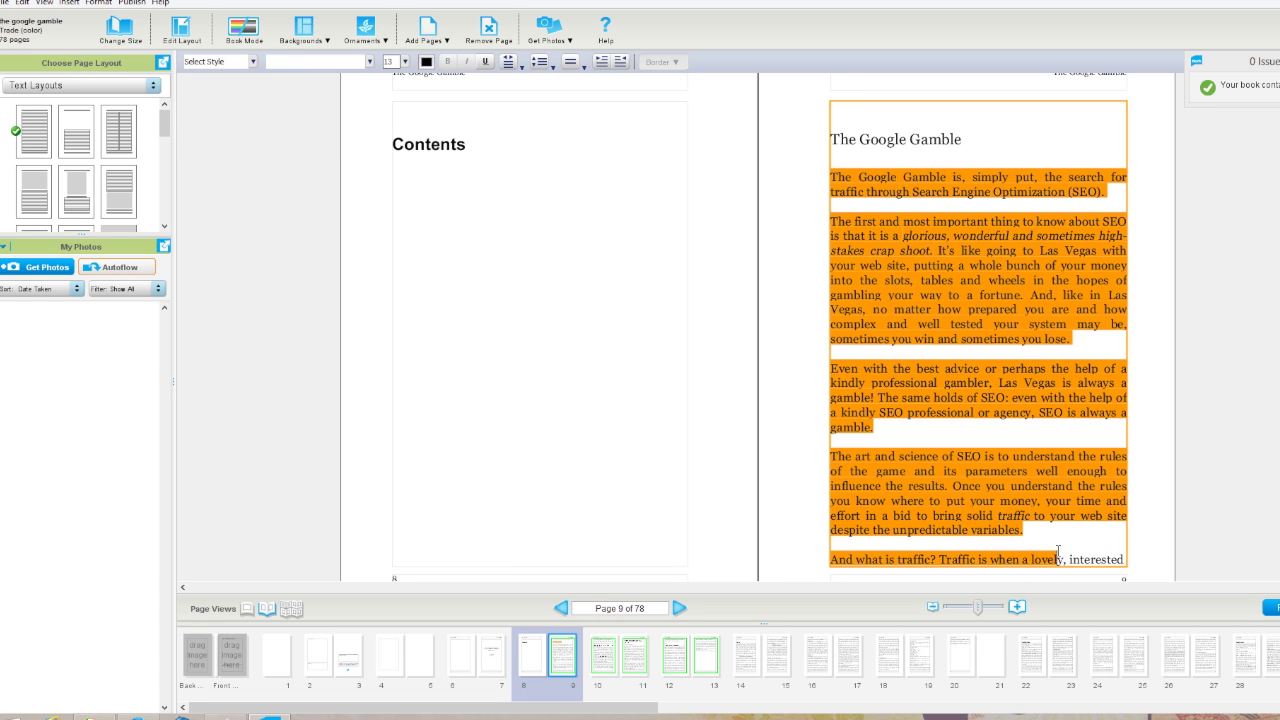
key(ctrl+a)
click(253, 61)
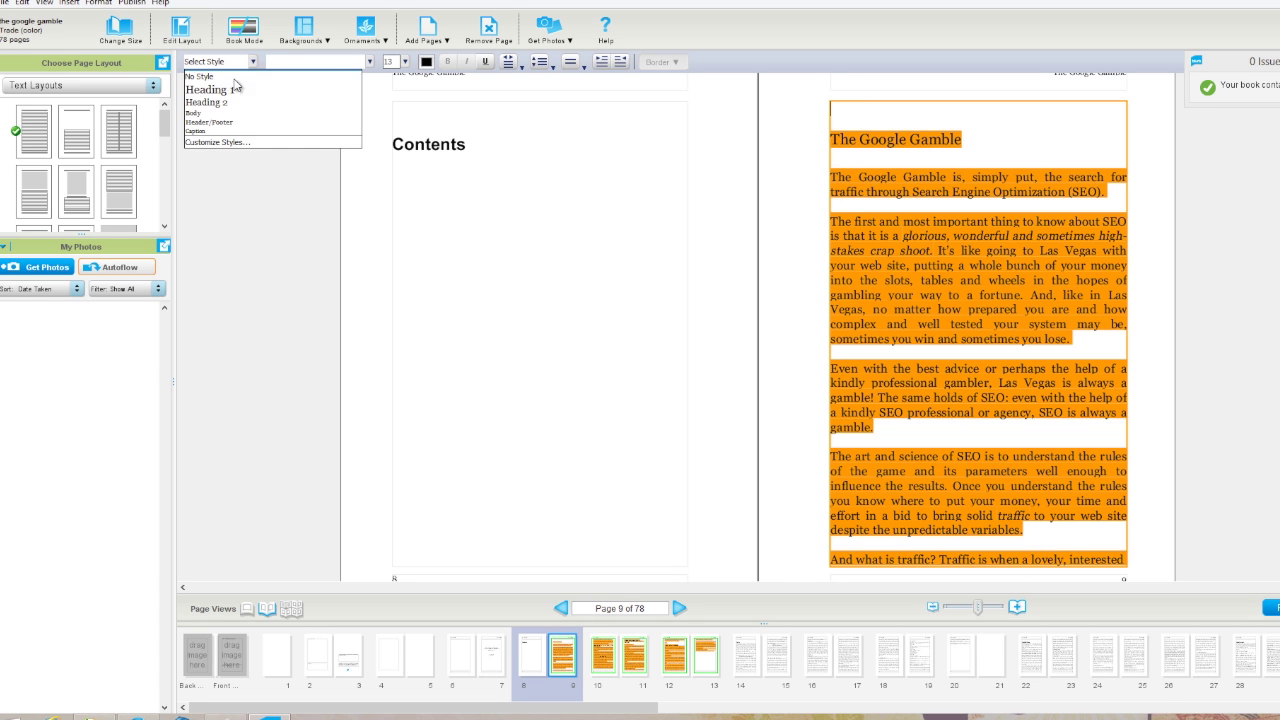
click(215, 123)
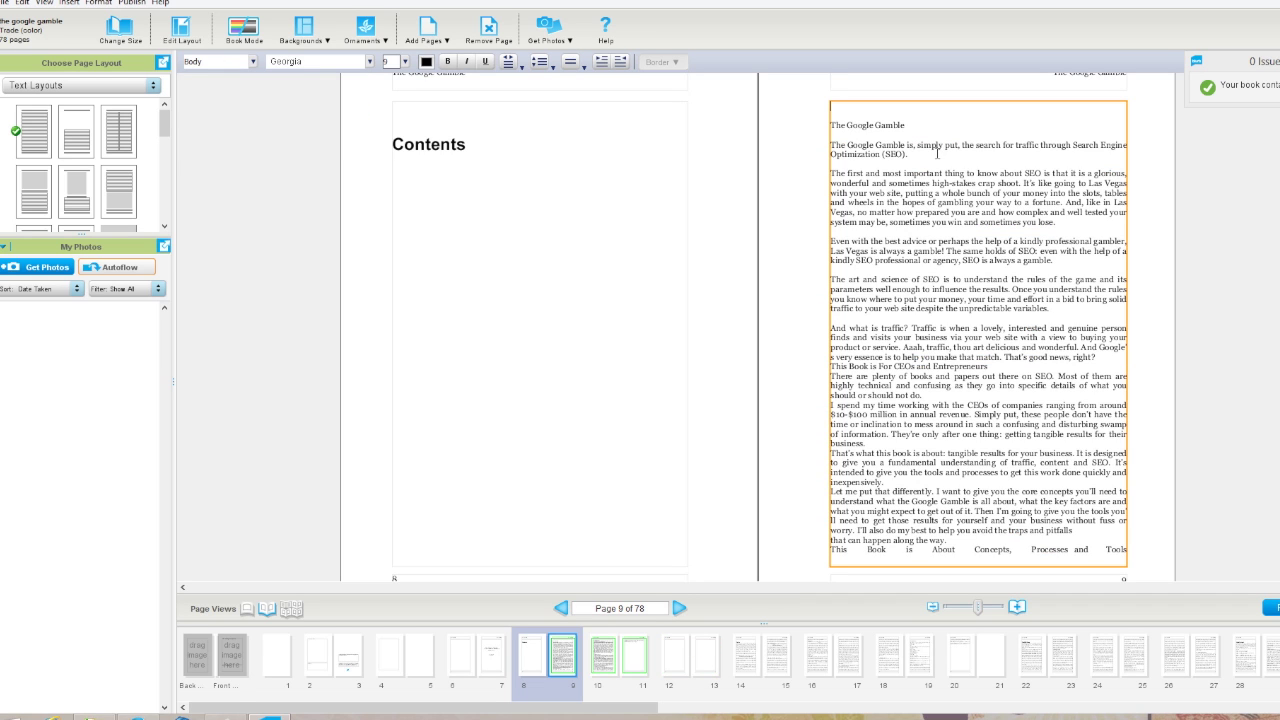
- Make 'The Google Gamble' Heading 1 and add a blank line after 'good news, right?'
triple_click(873, 123)
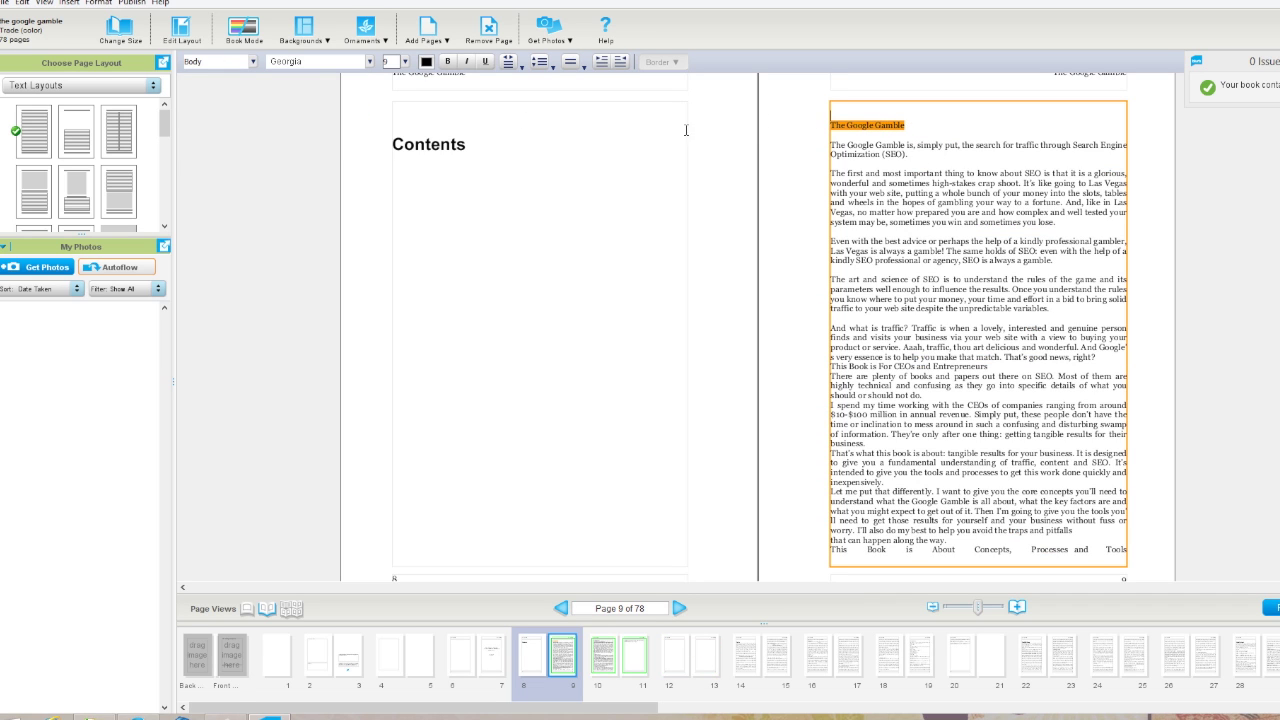
click(253, 61)
click(235, 90)
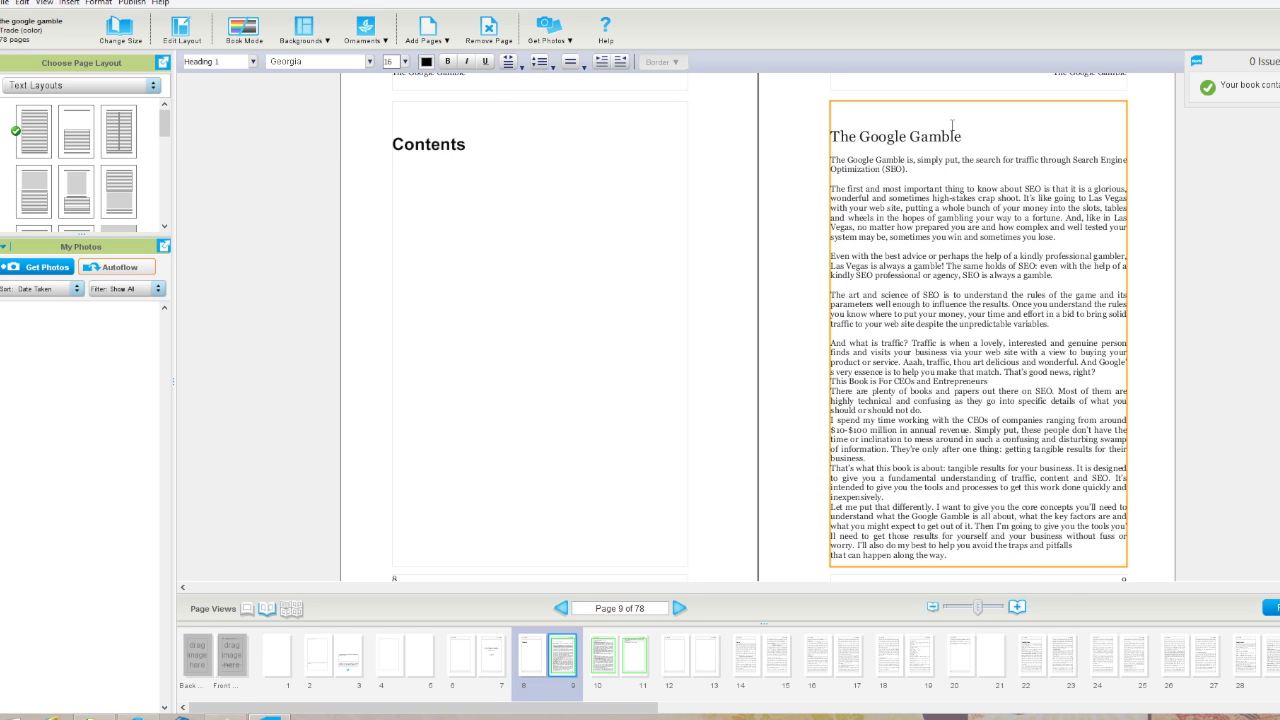
click(1113, 353)
key(Return)
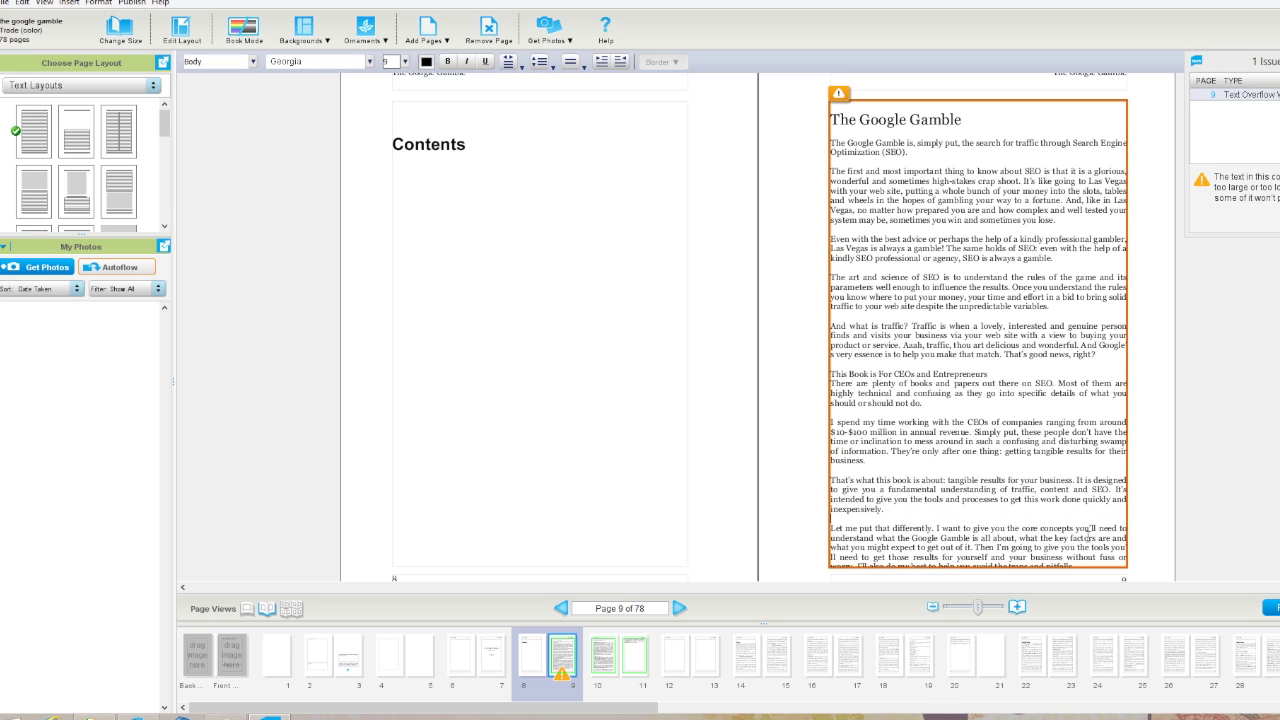
- Make 'This Book is For CEOs and Entrepreneurs' a Heading 2
drag(987, 374, 830, 374)
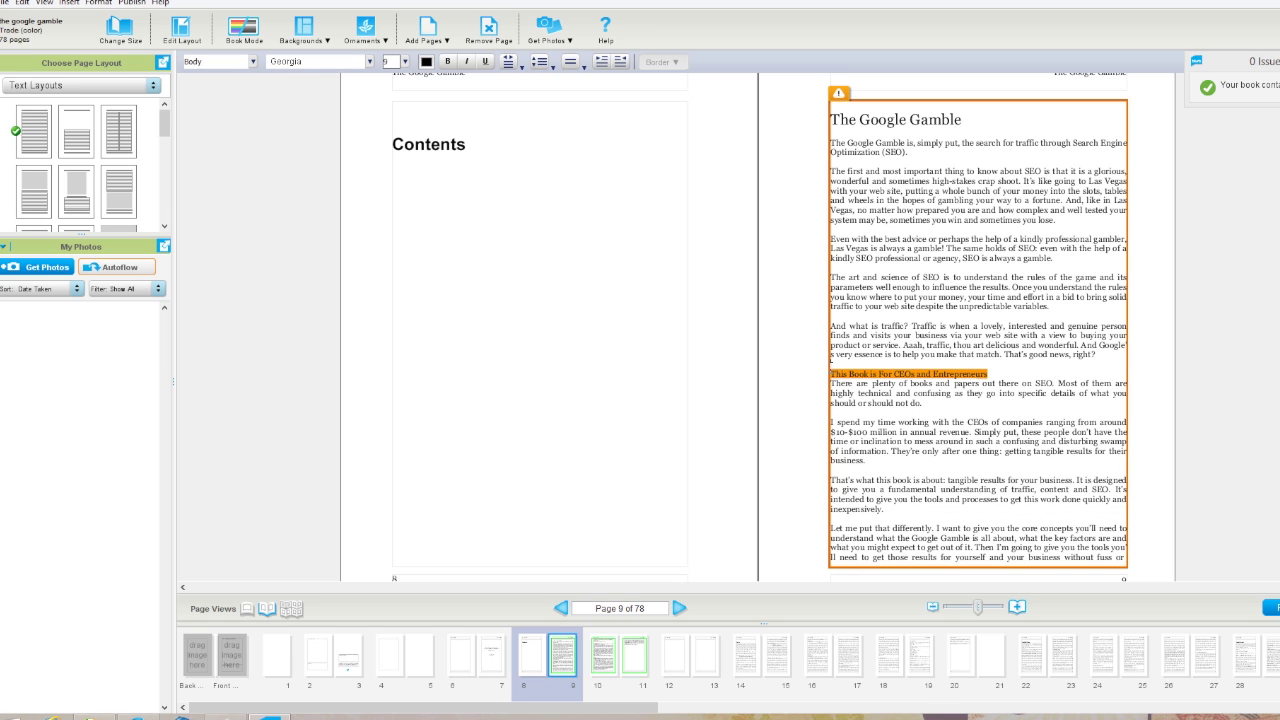
click(254, 62)
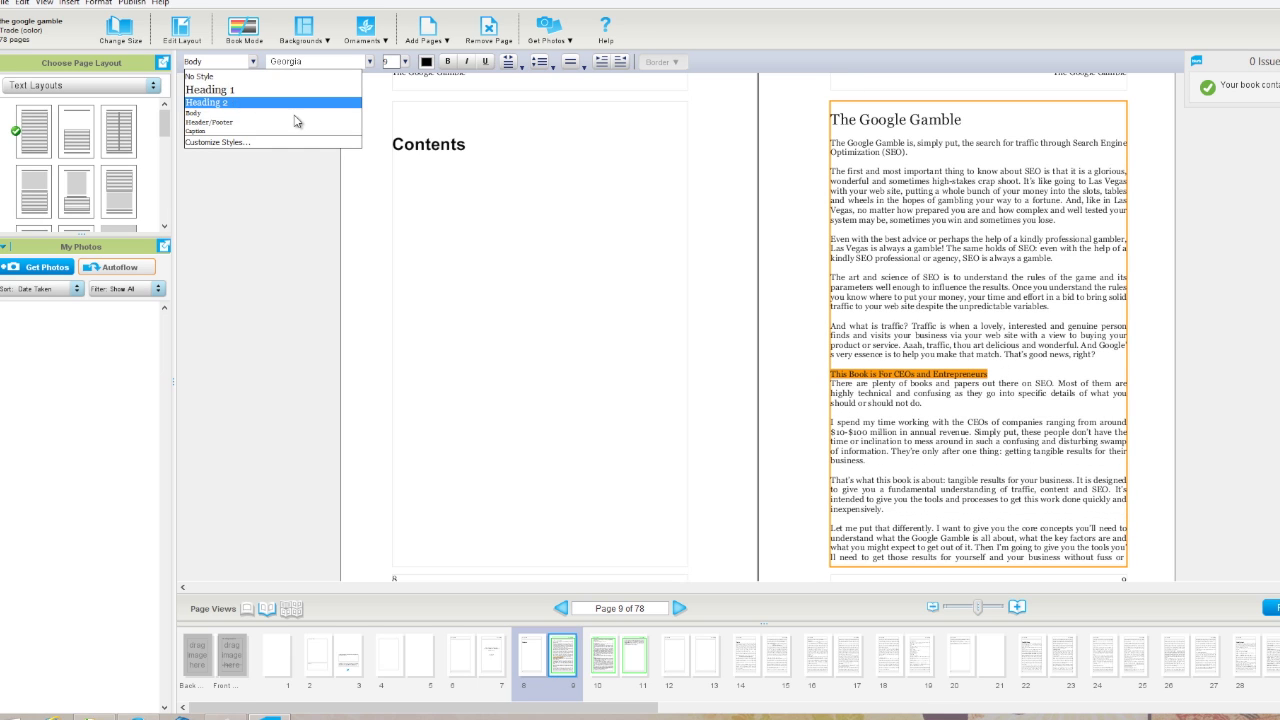
click(240, 103)
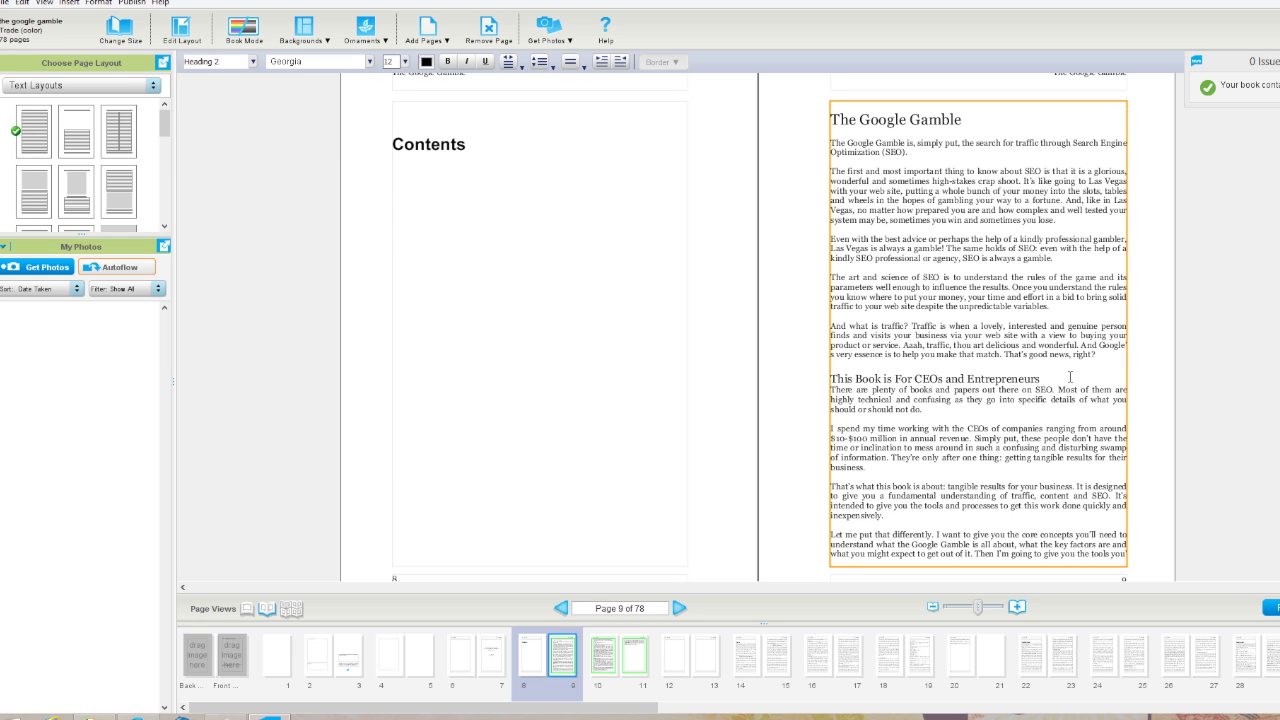
click(1070, 376)
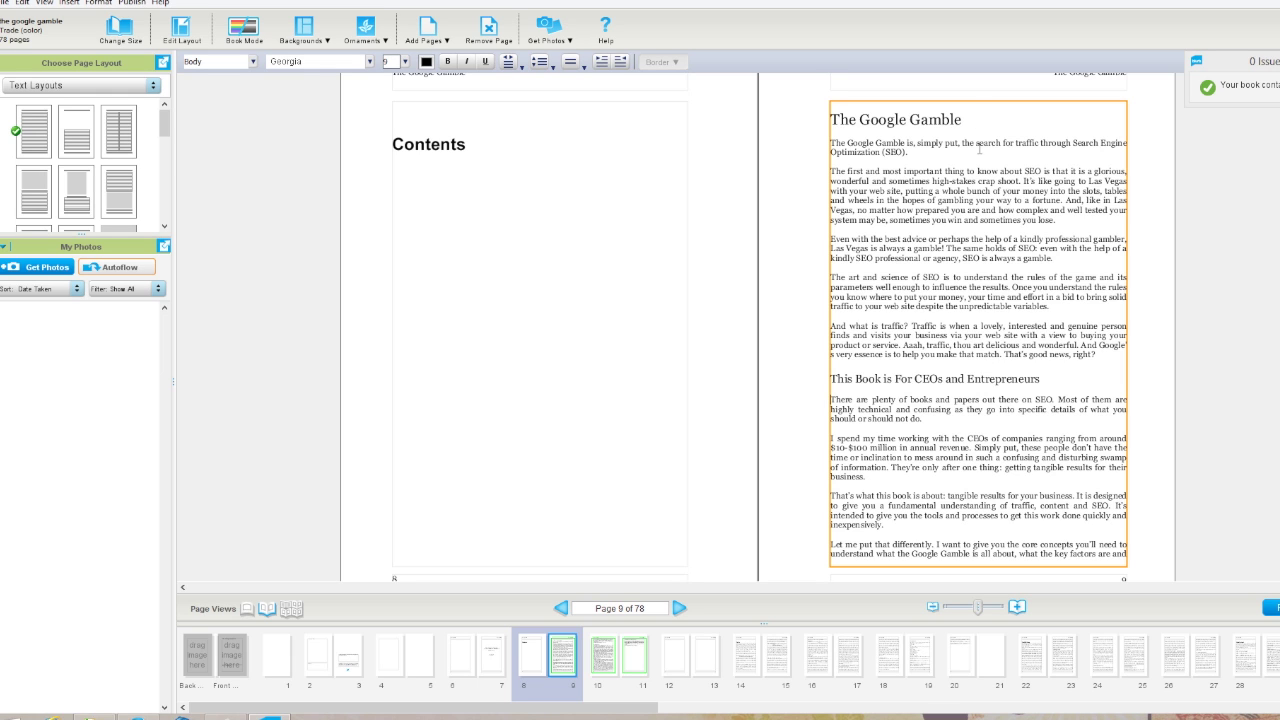
- Page through the interior spreads to About the Author, then return to the front cover spread
click(604, 657)
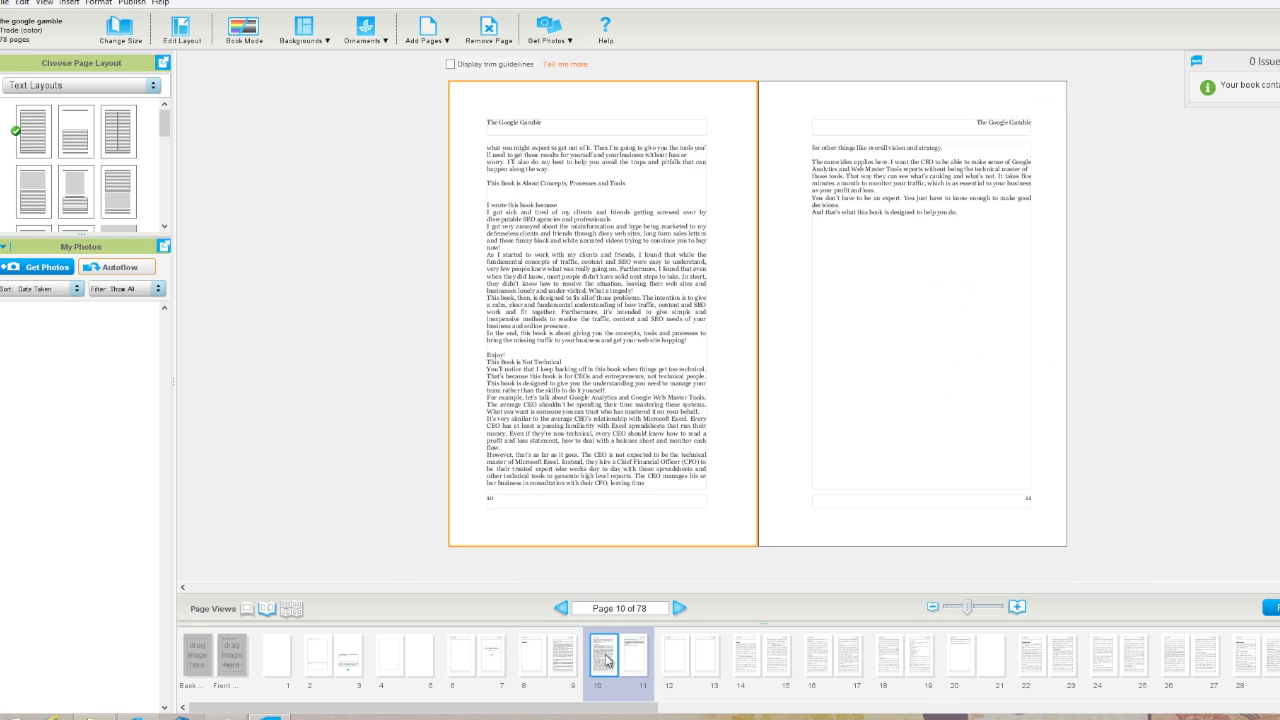
click(747, 657)
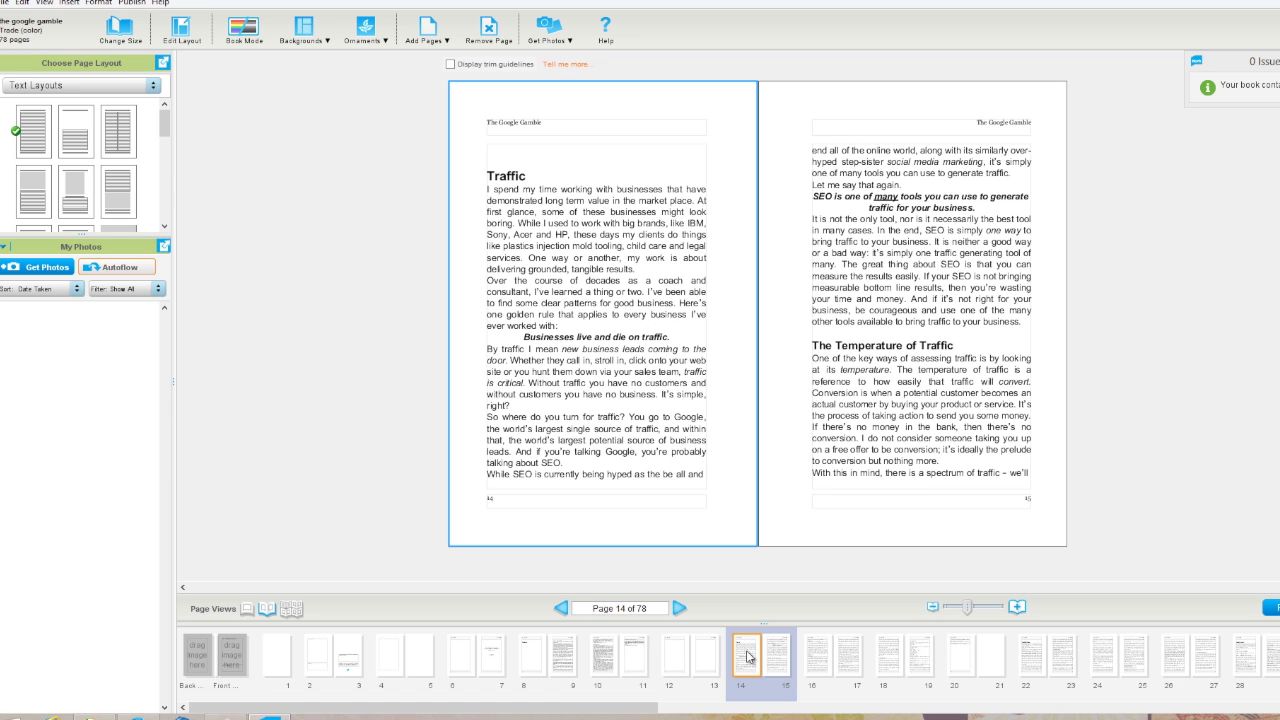
click(828, 657)
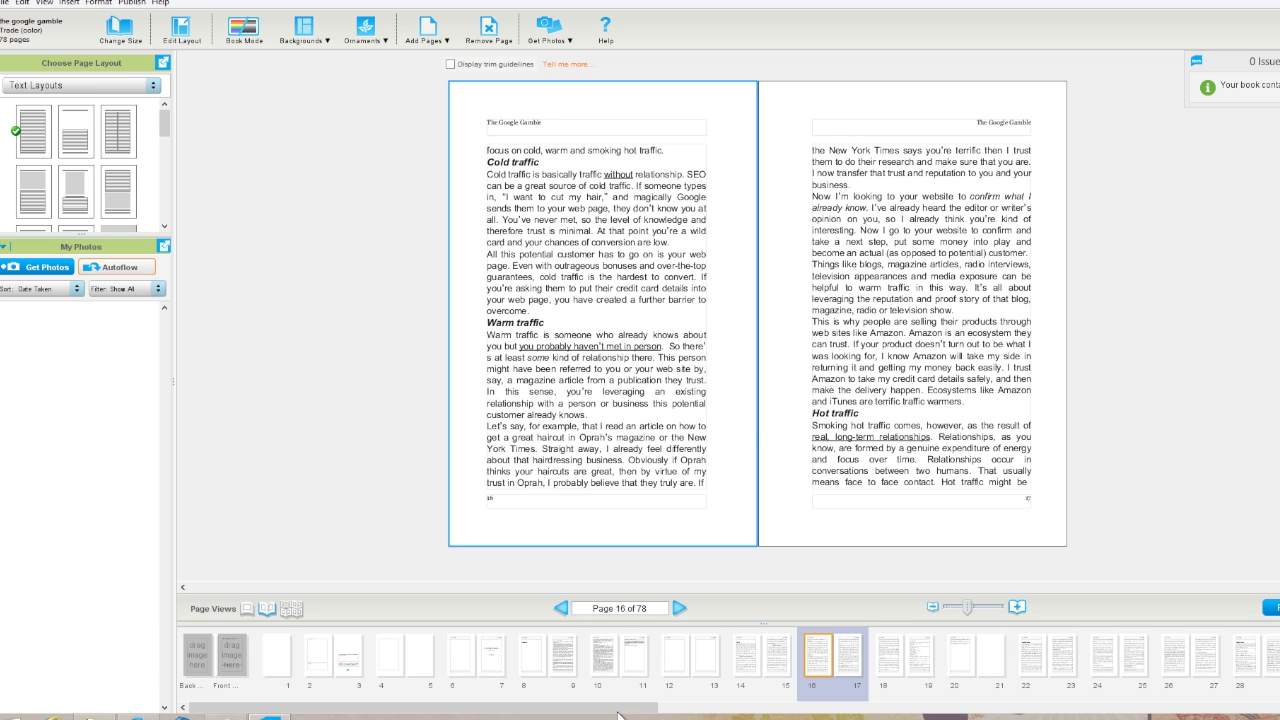
drag(612, 714, 1275, 714)
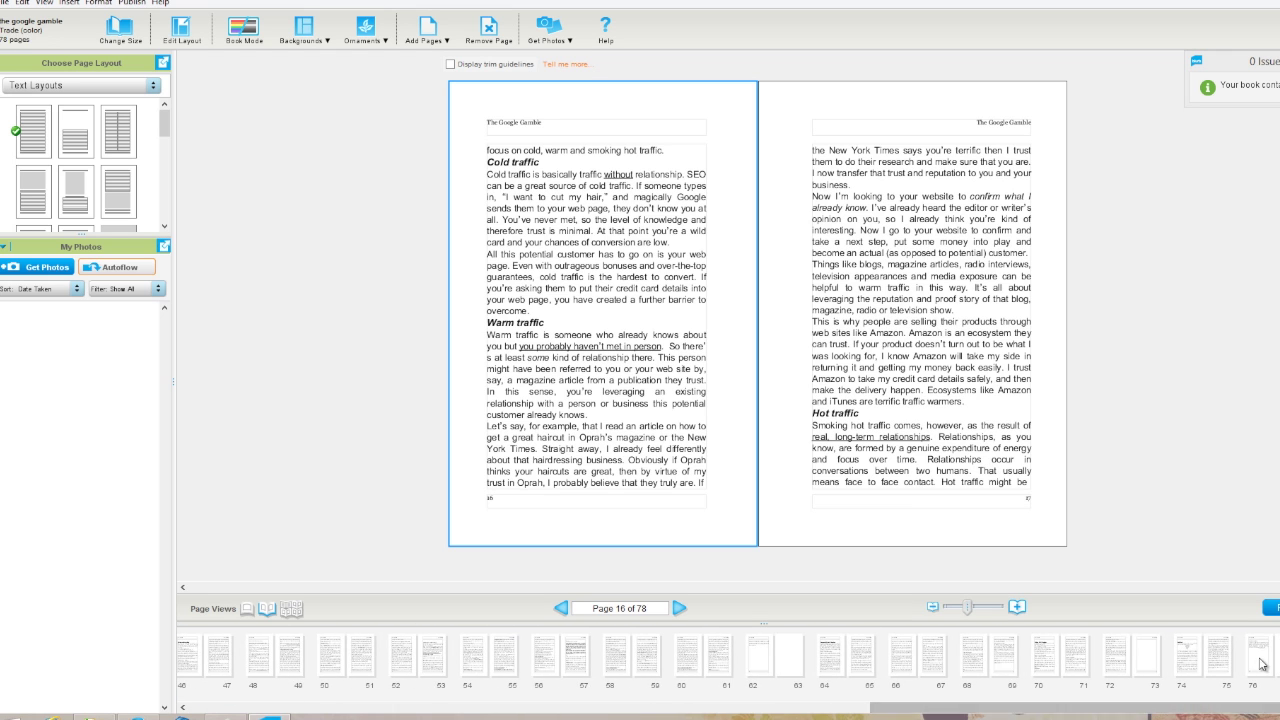
click(1260, 662)
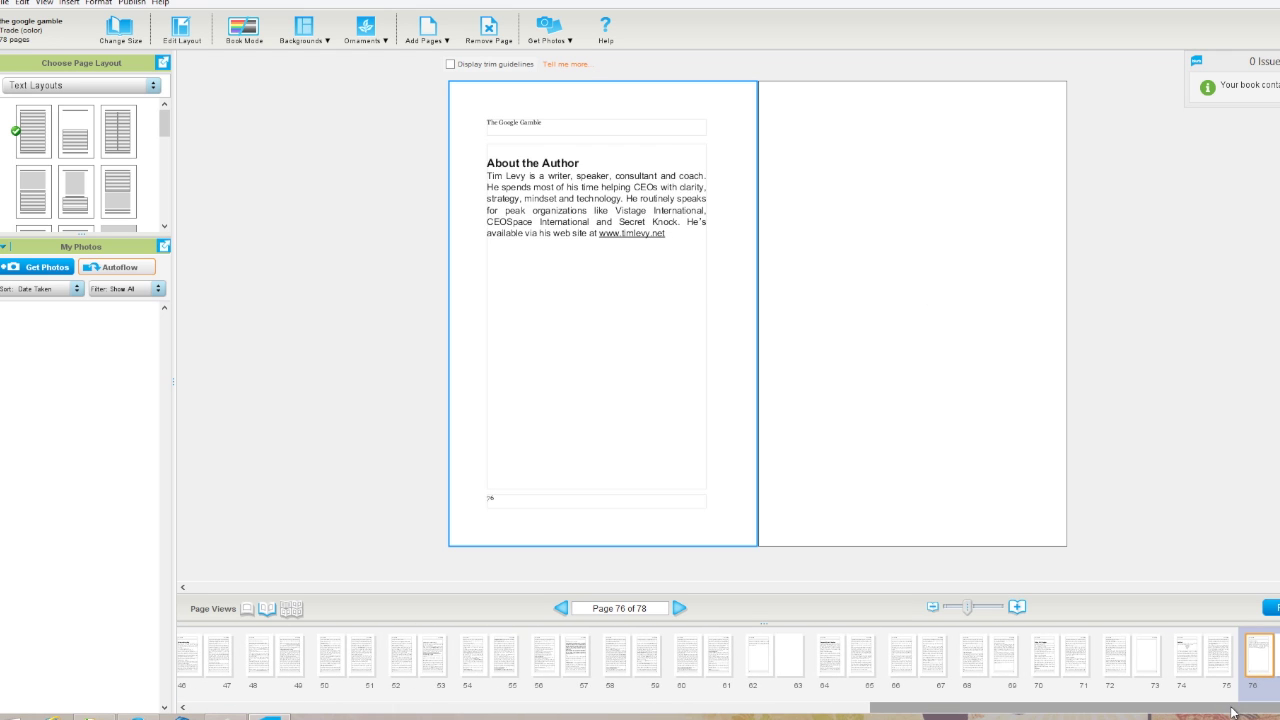
drag(1232, 712, 420, 712)
click(232, 658)
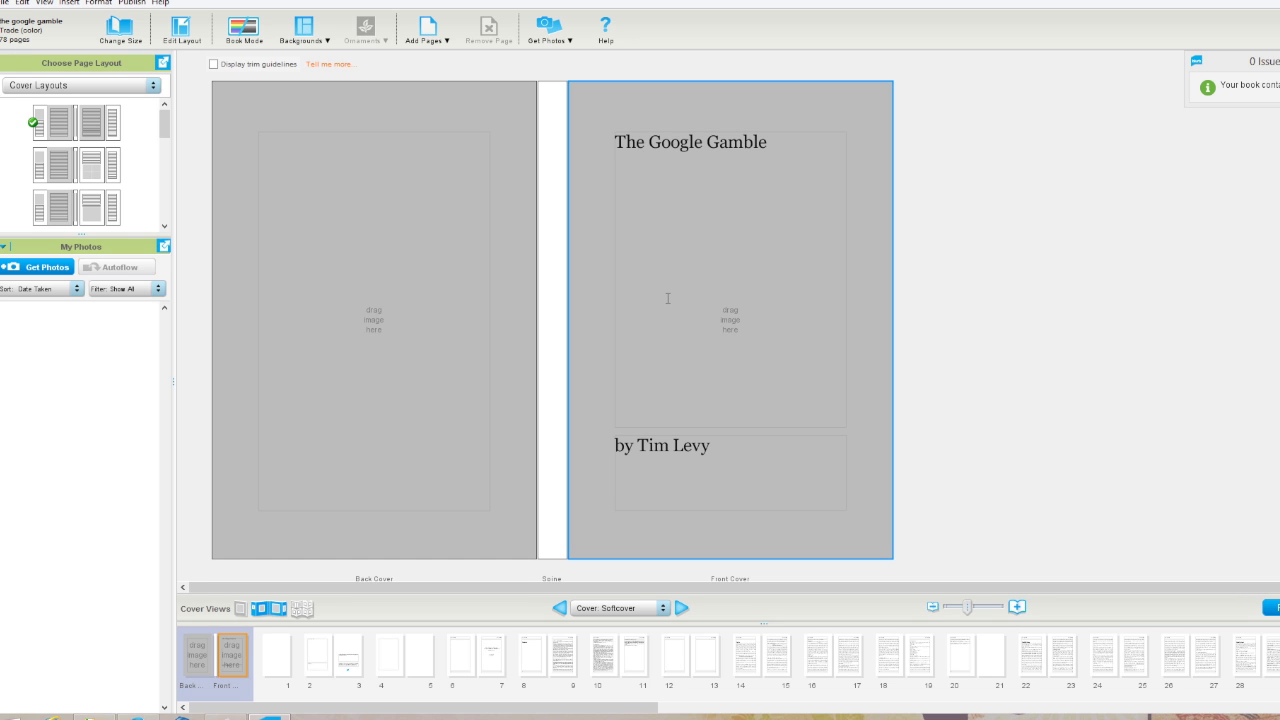
key(alt+Tab)
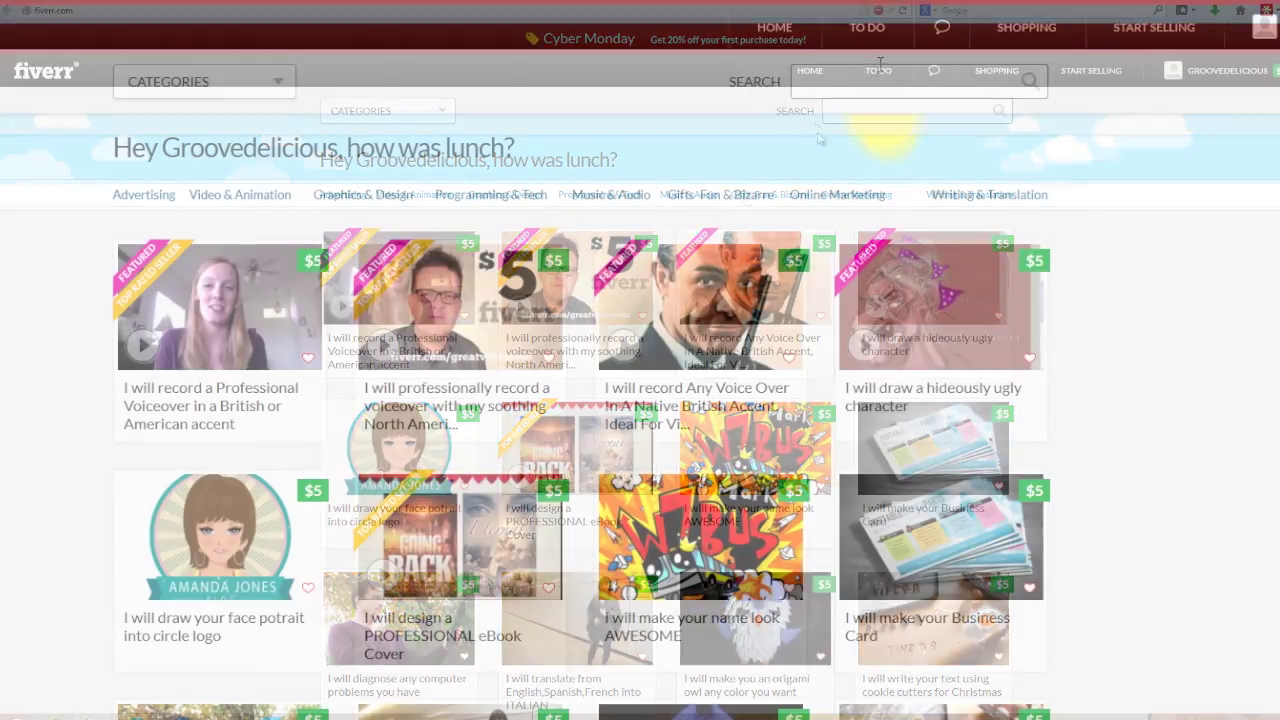
- Search Fiverr for 'cover design' gigs, then return to BookSmart's pages 8–9 spread
text(design)
key(Return)
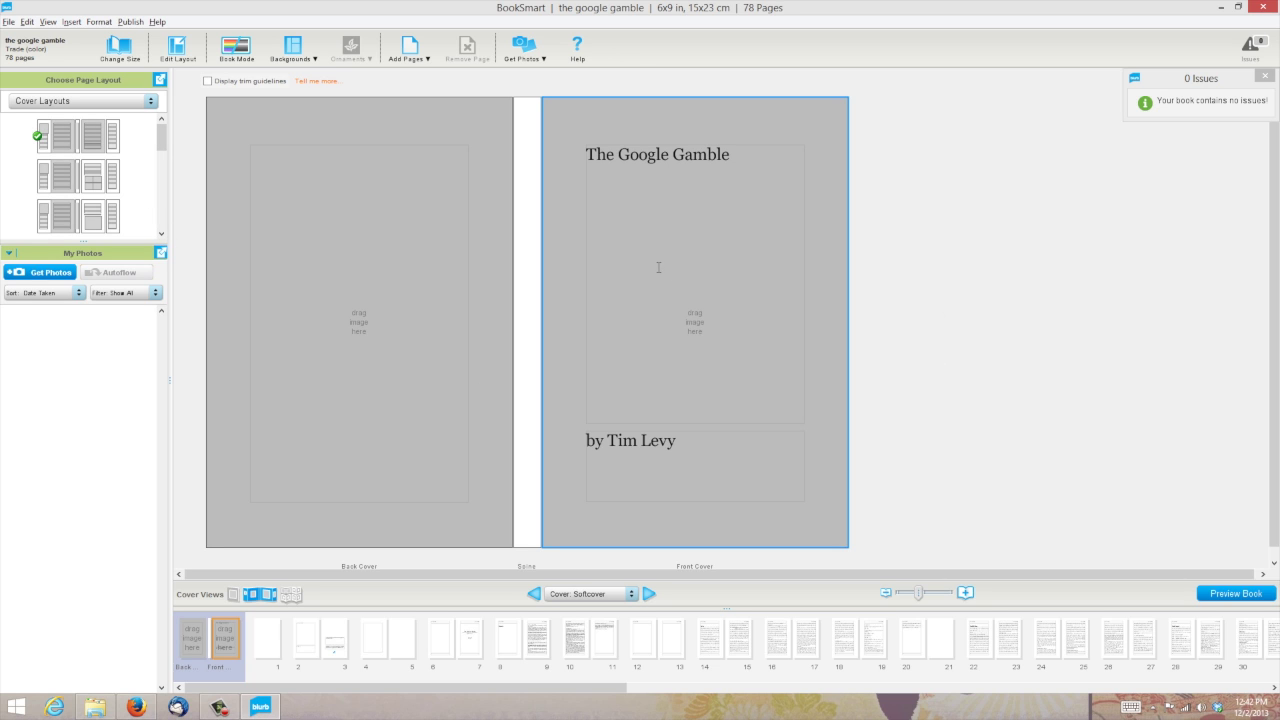
click(539, 633)
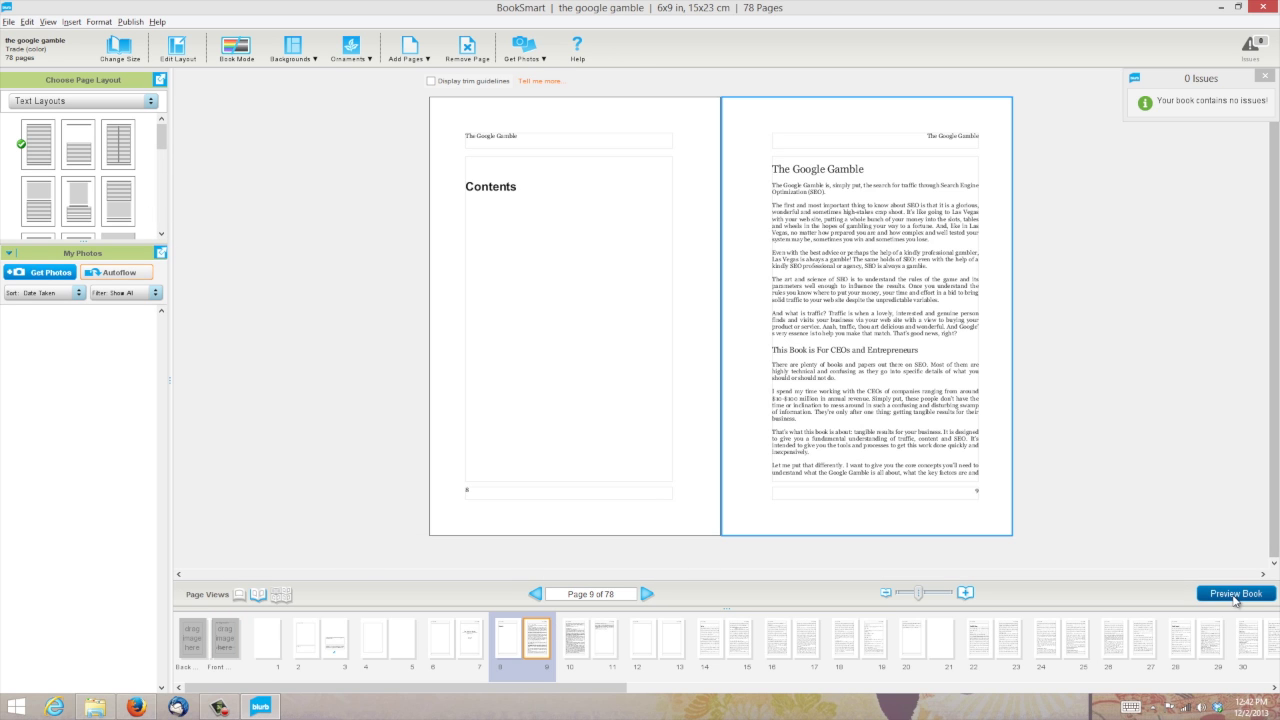
- Preview the book page by page, then run Order Book past the checklist and close sign-in
click(1236, 594)
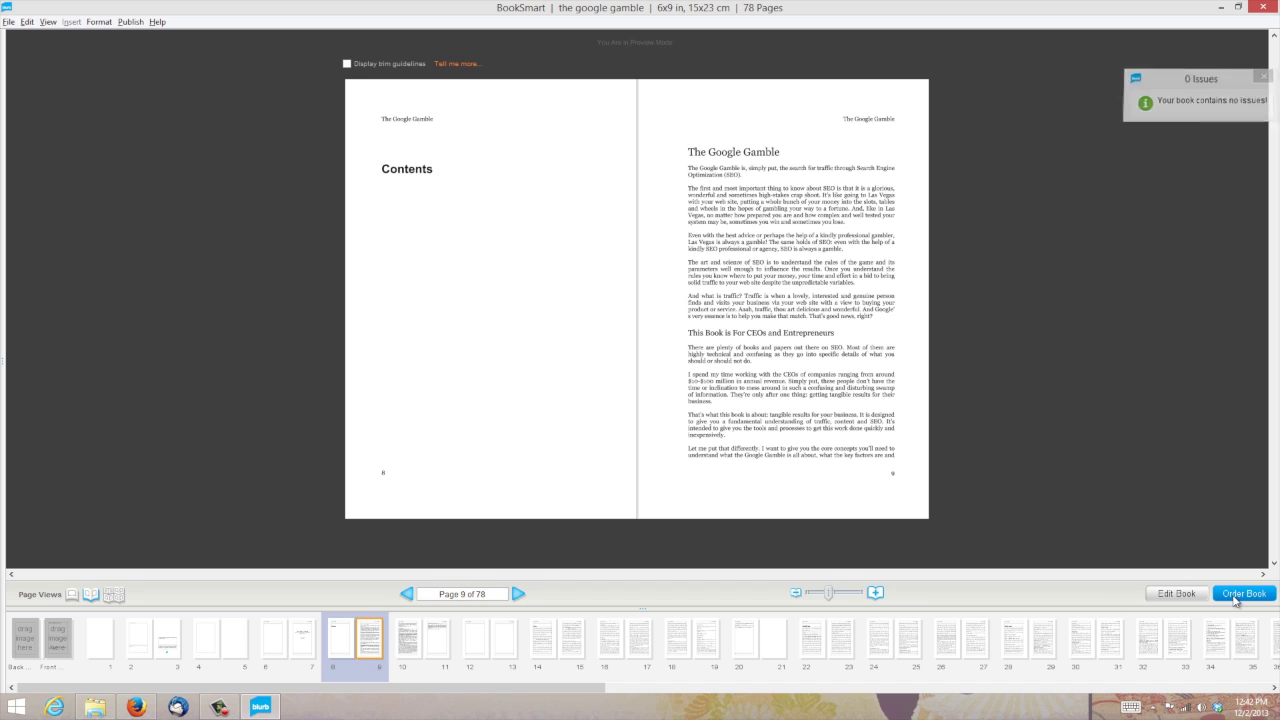
click(520, 595)
click(521, 596)
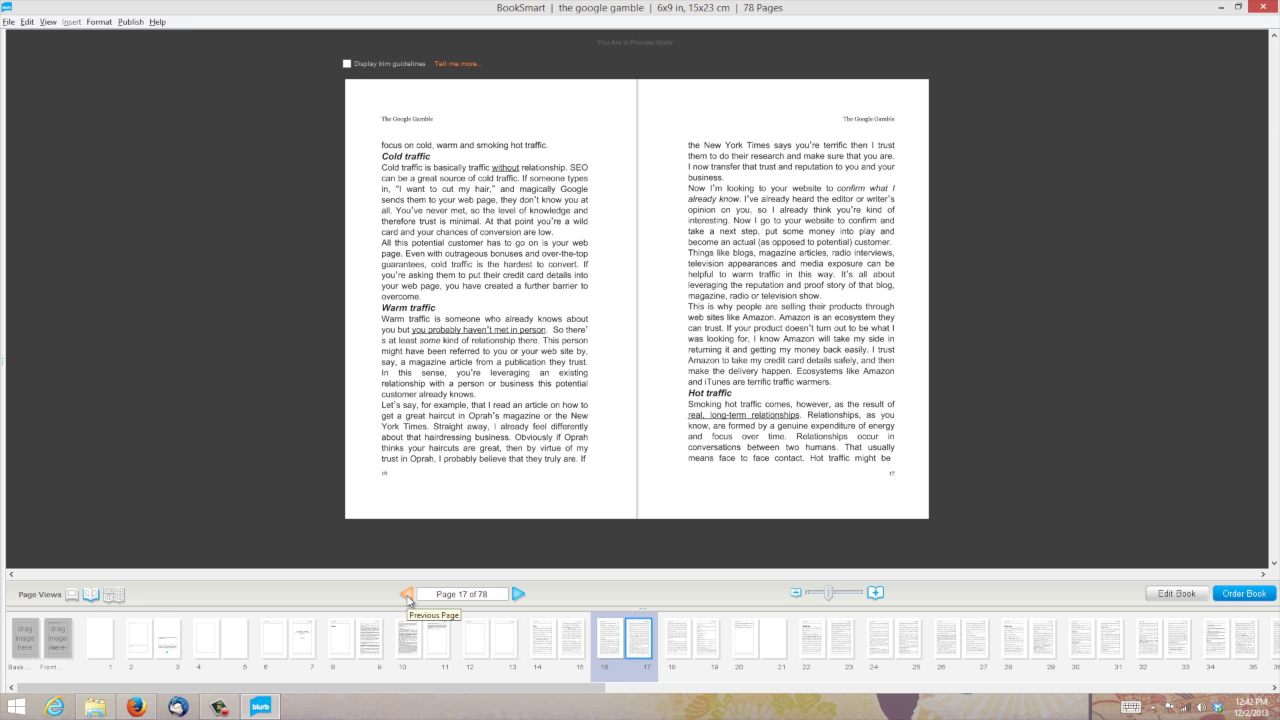
click(1250, 594)
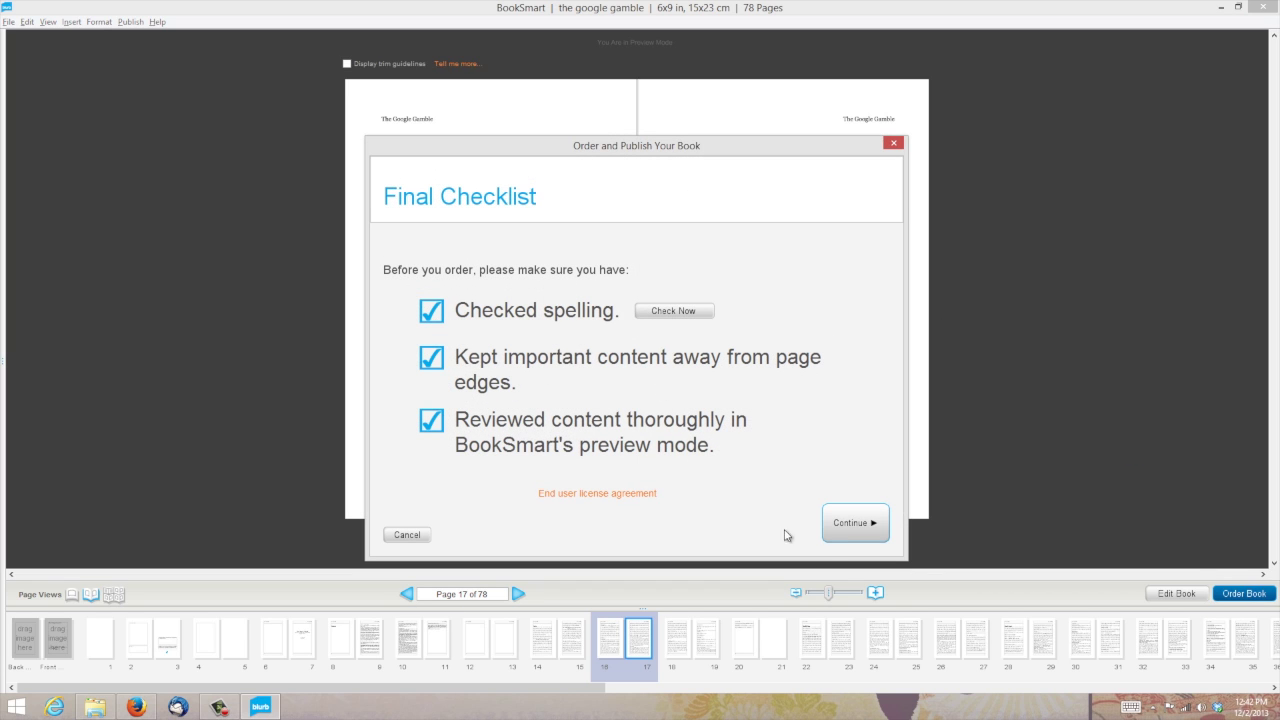
click(862, 522)
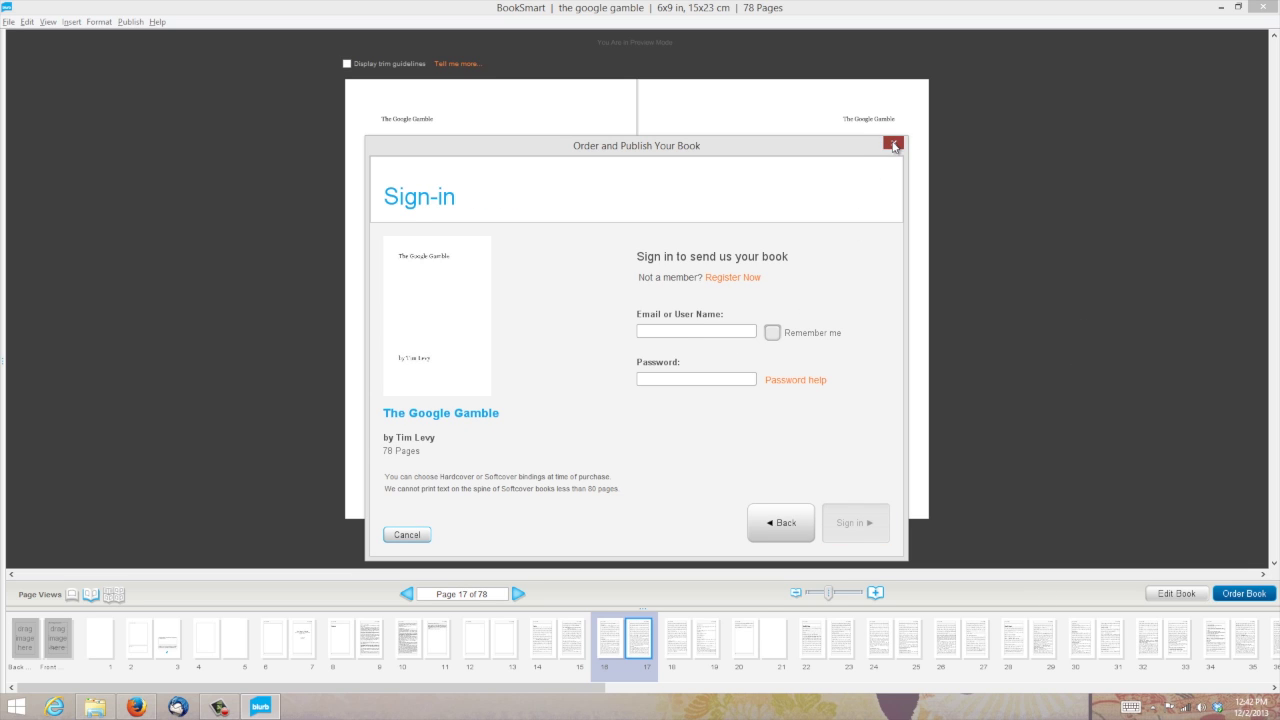
click(893, 142)
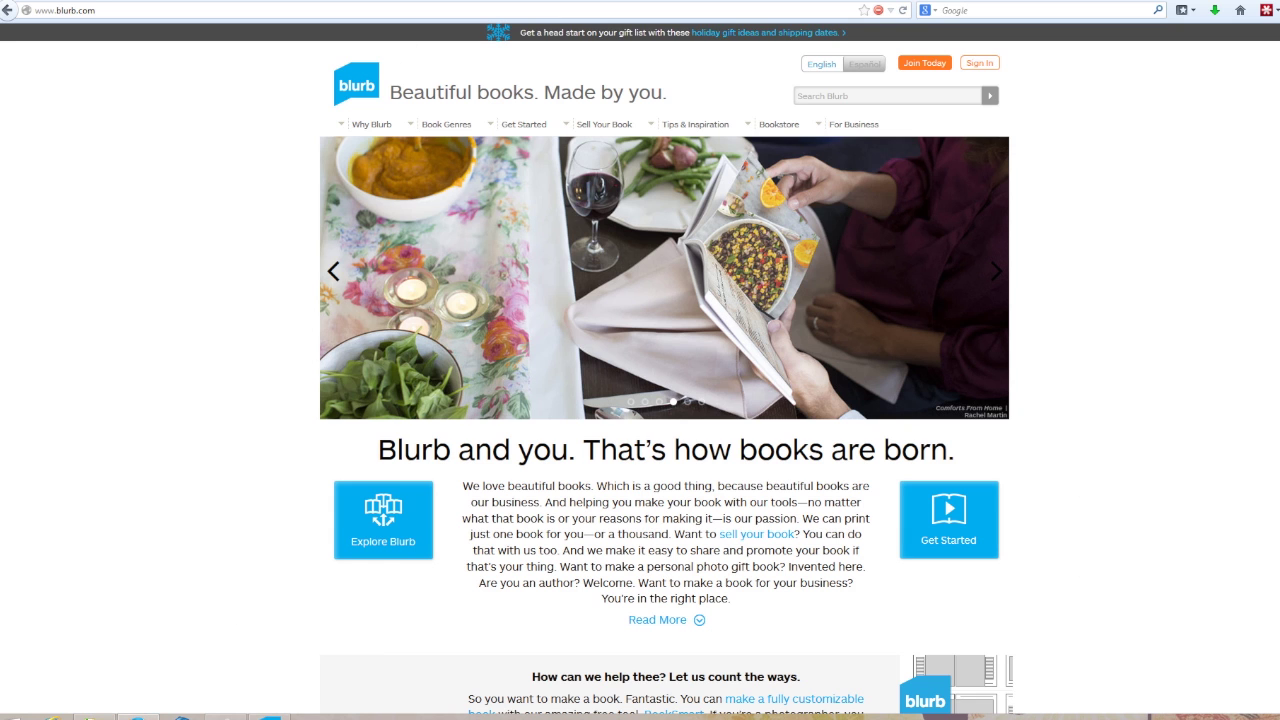
- Sign in on blurb.com and leave the book's settings page for My Book Projects
click(995, 64)
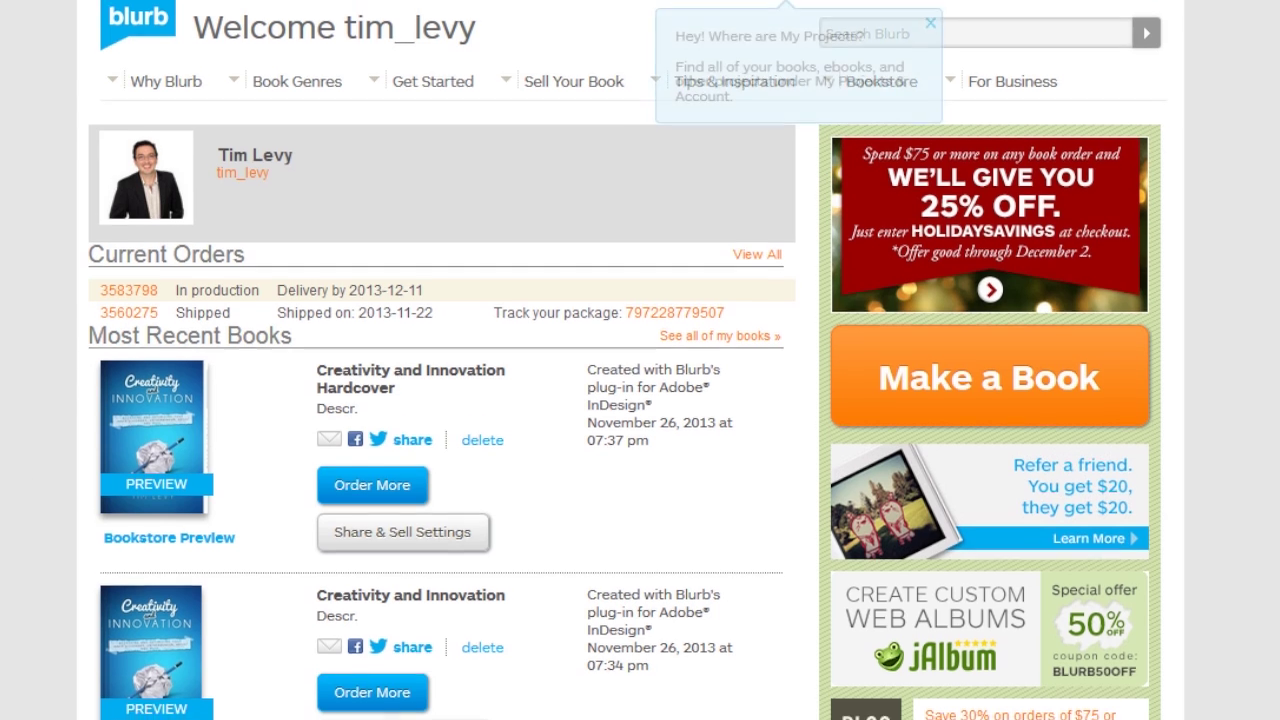
scroll(625, 360, down, 3)
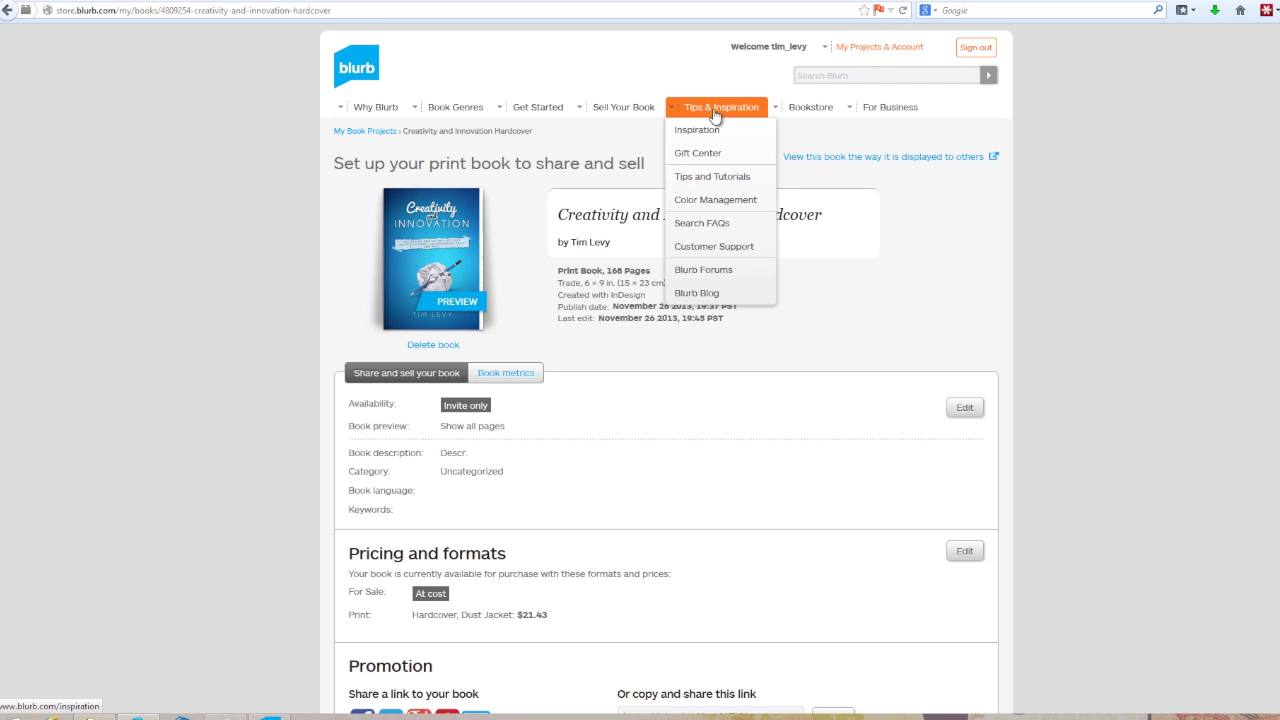
click(711, 129)
click(637, 368)
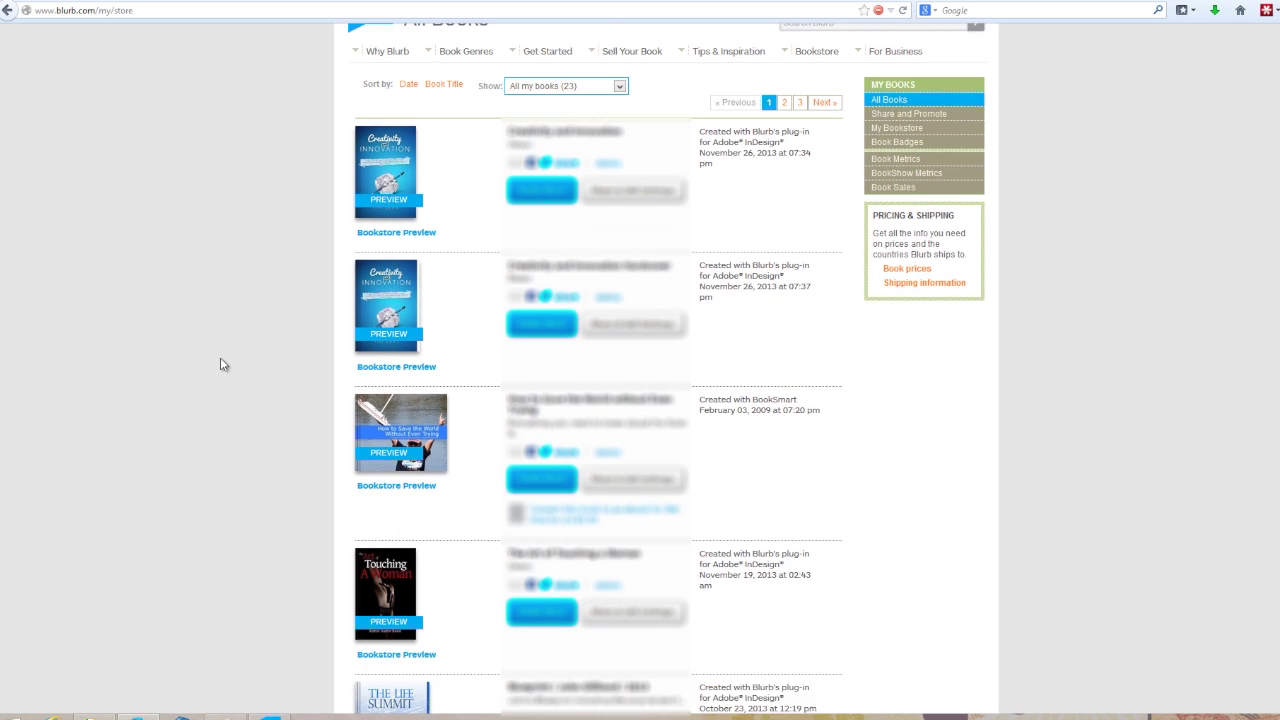
- Scroll down the My Books list to The Google Gamble
scroll(219, 352, down, 2)
scroll(218, 350, down, 3)
scroll(218, 349, down, 3)
scroll(220, 349, down, 2)
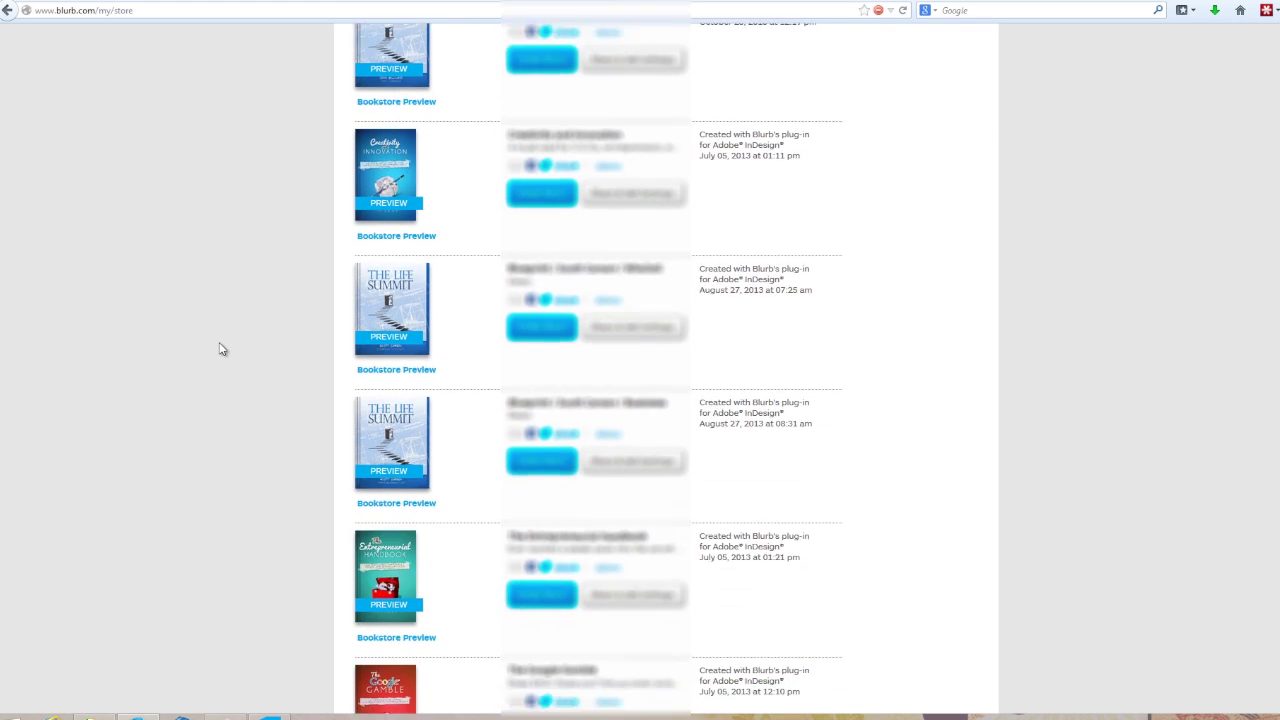
scroll(220, 349, down, 4)
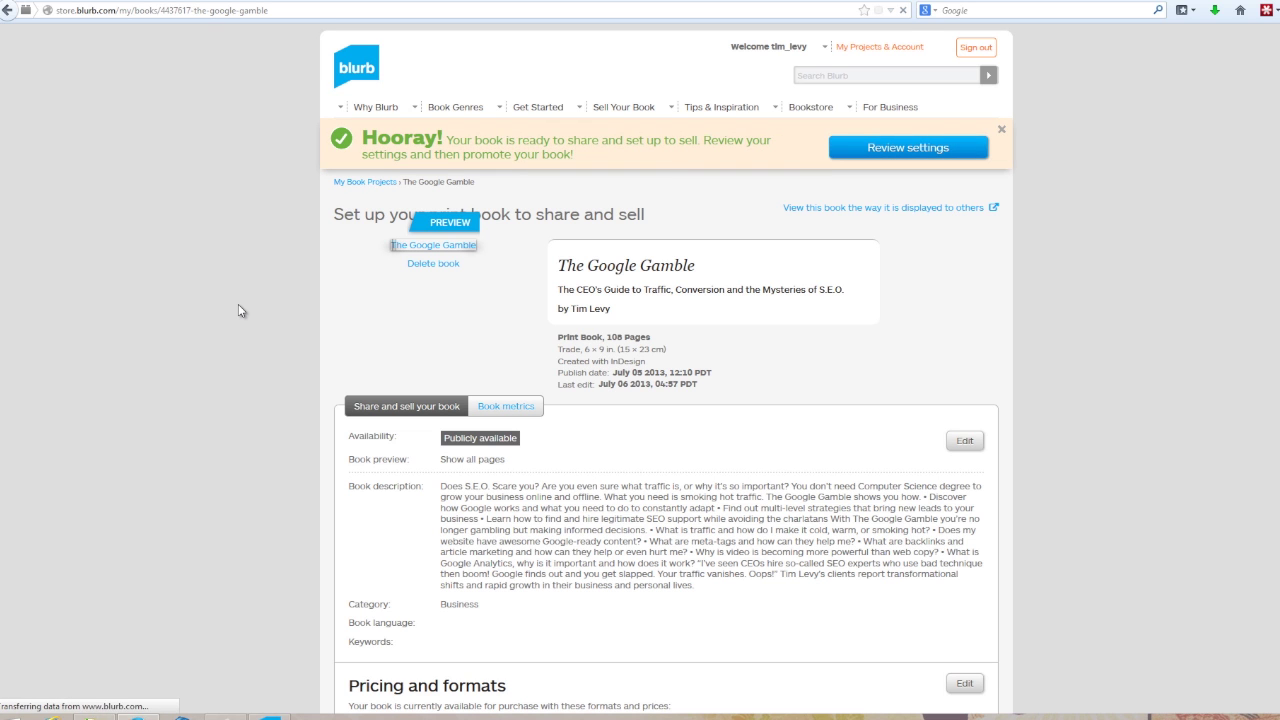
- Dismiss the book-ready banner and open The Google Gamble's public page
click(1001, 129)
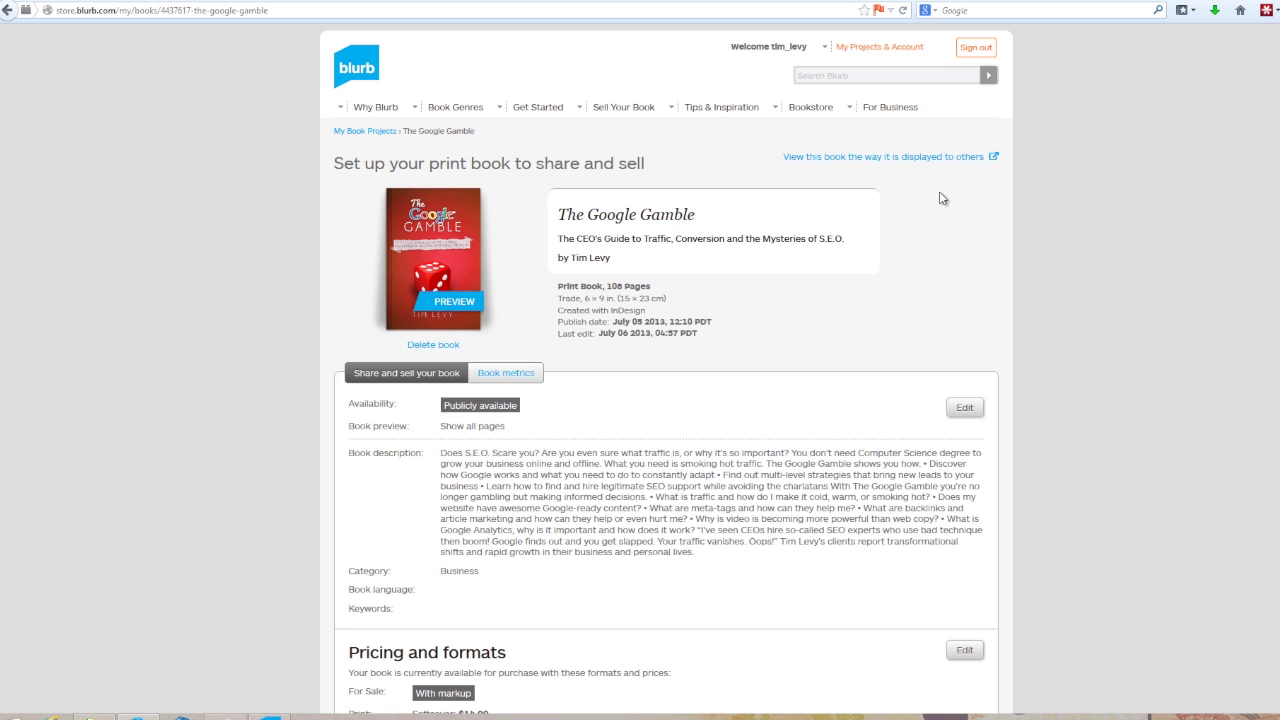
right_click(843, 167)
click(849, 172)
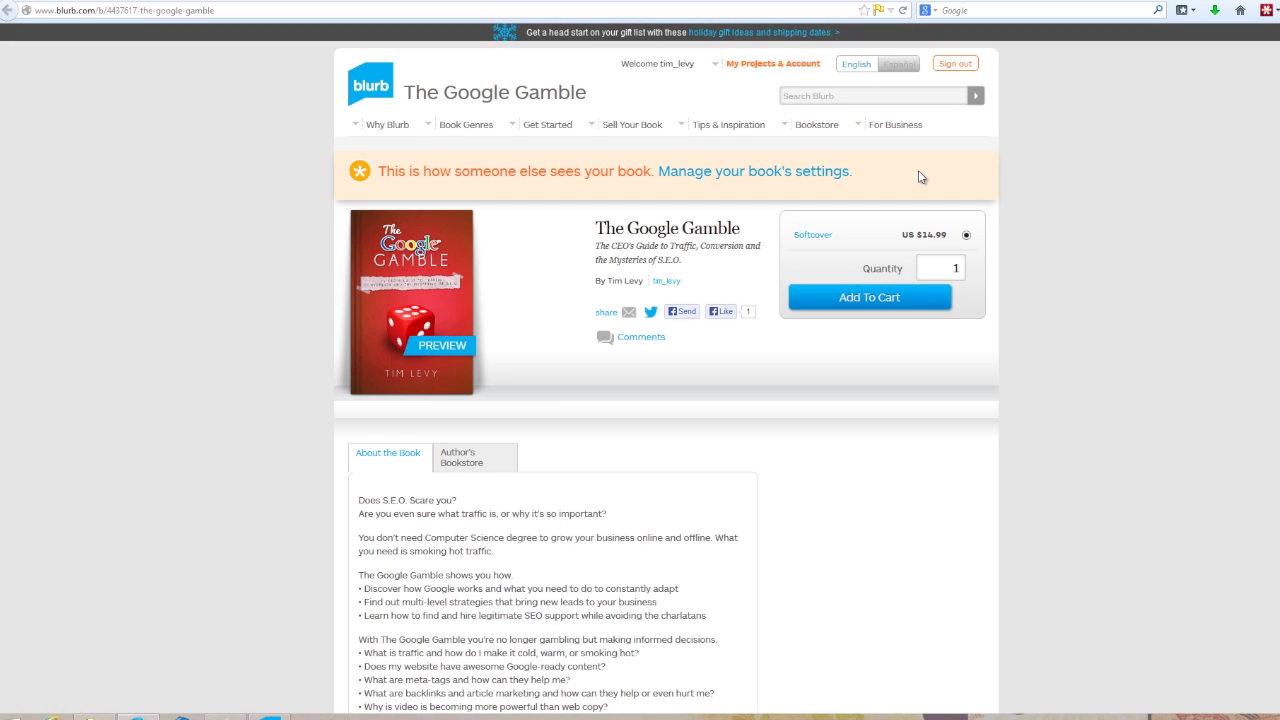
- Page through the full-screen book preview, then return to the share and sell settings
click(427, 272)
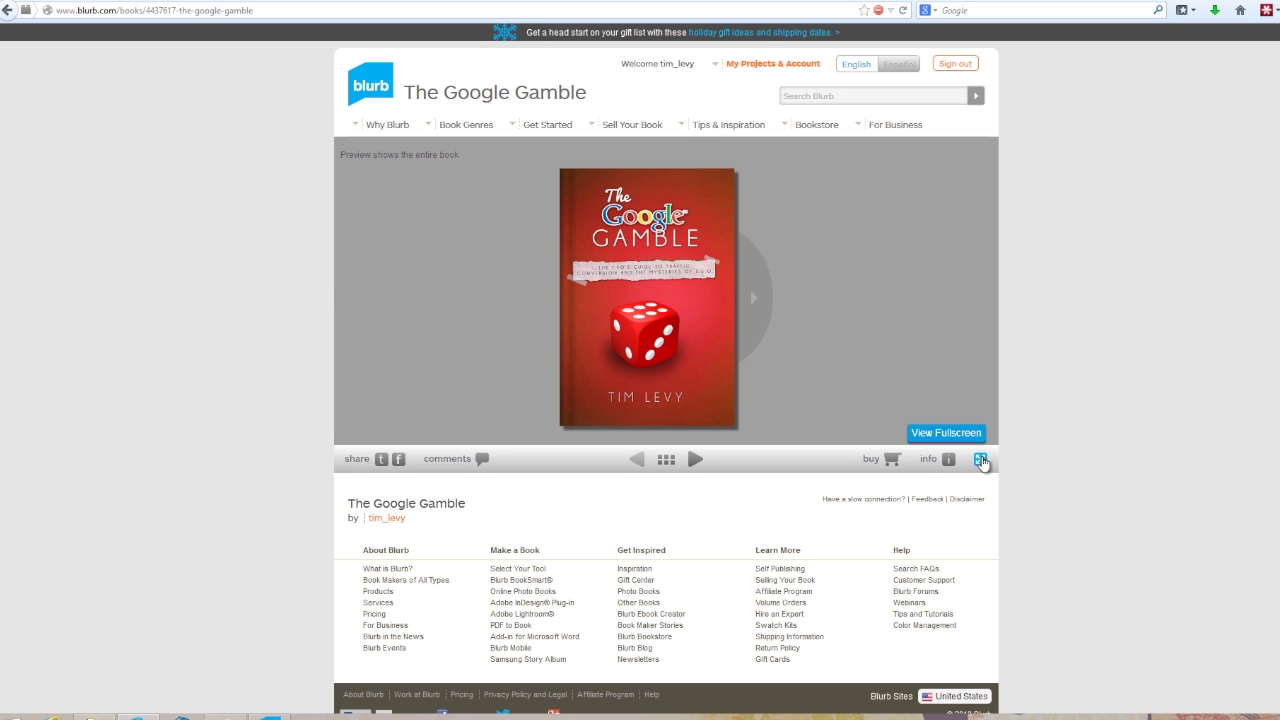
click(980, 459)
click(901, 357)
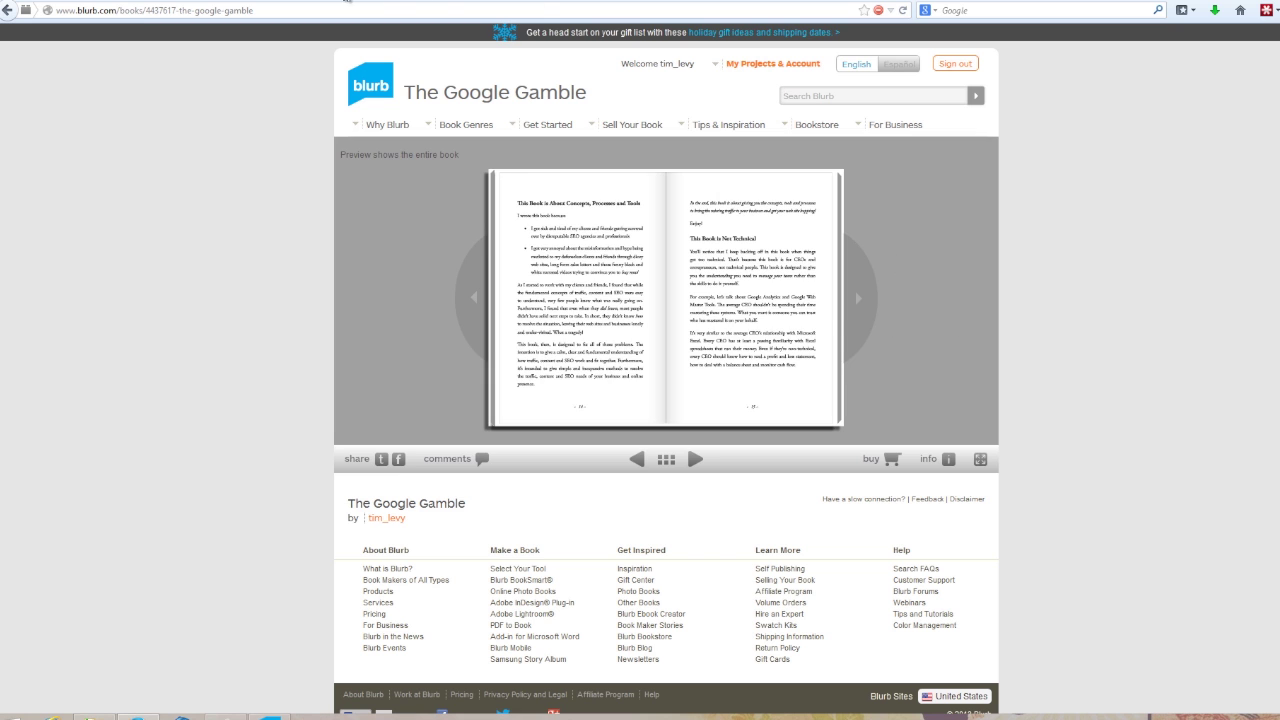
click(346, 1)
- Limit the book's availability preview to the first 15 pages
scroll(1100, 361, down, 3)
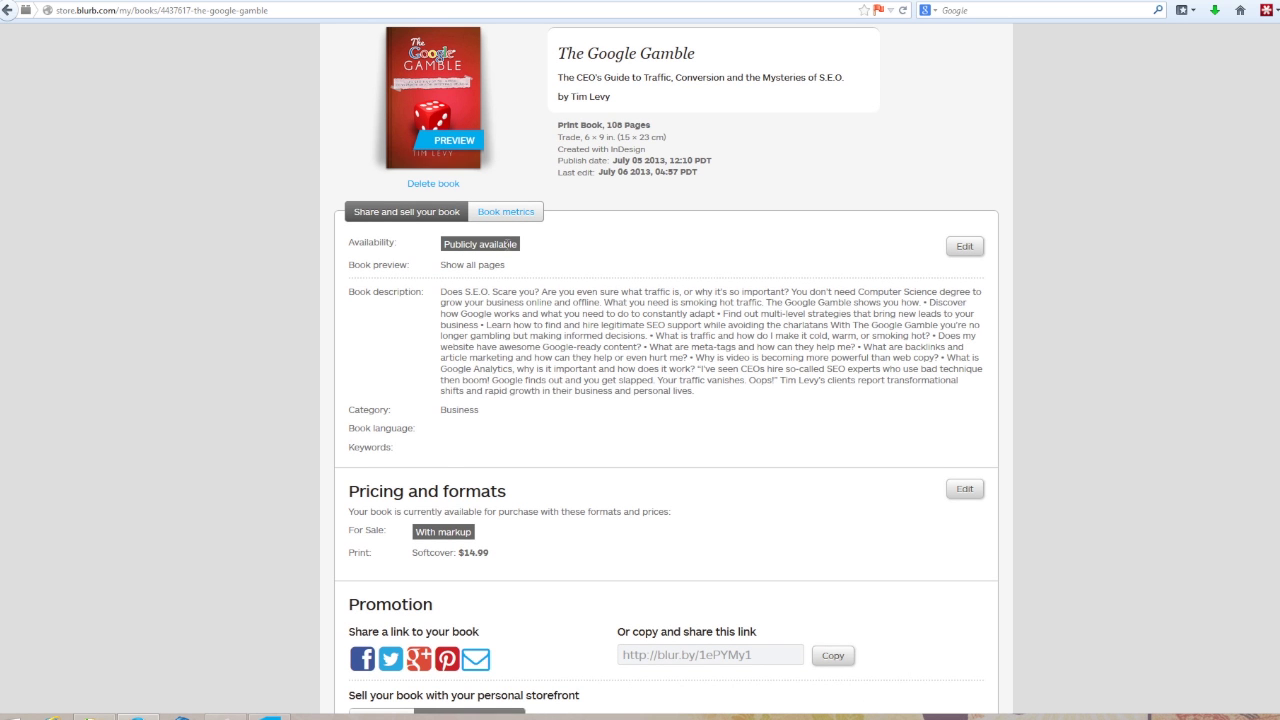
click(965, 246)
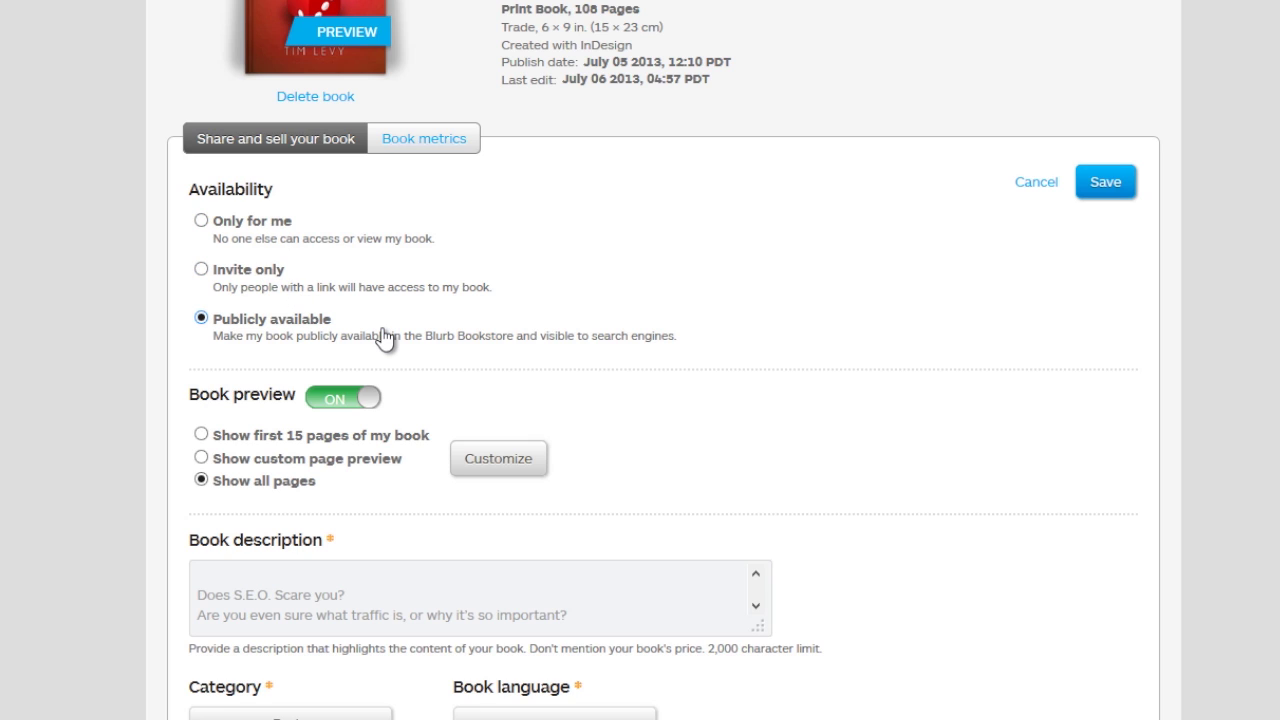
click(201, 435)
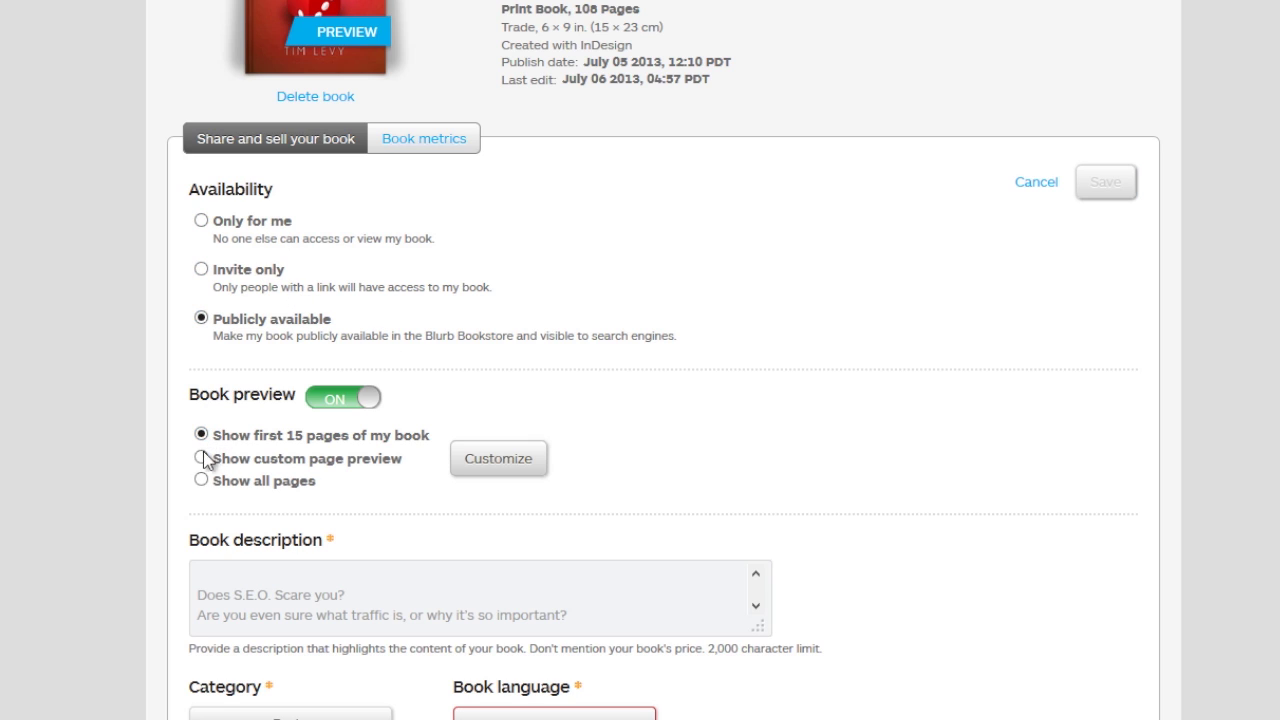
click(201, 458)
click(348, 436)
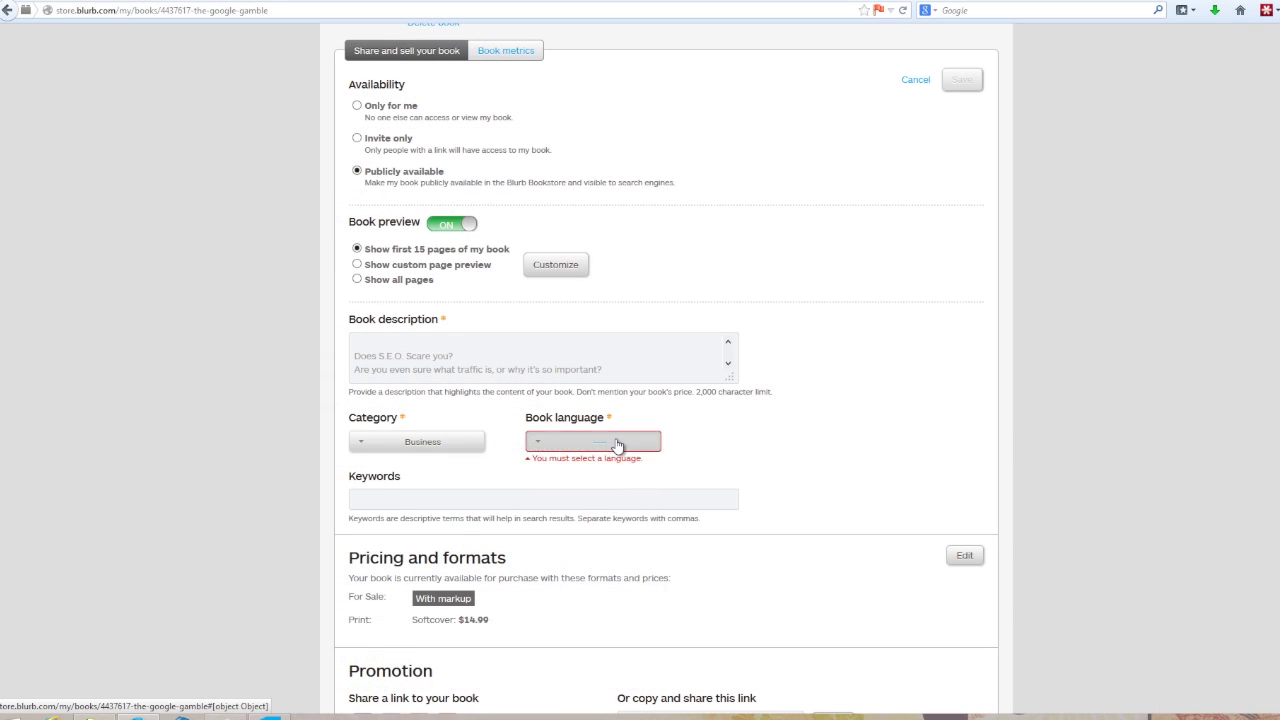
- Set the book language to English and keywords to 'Business, SEO, Strategy'
click(617, 445)
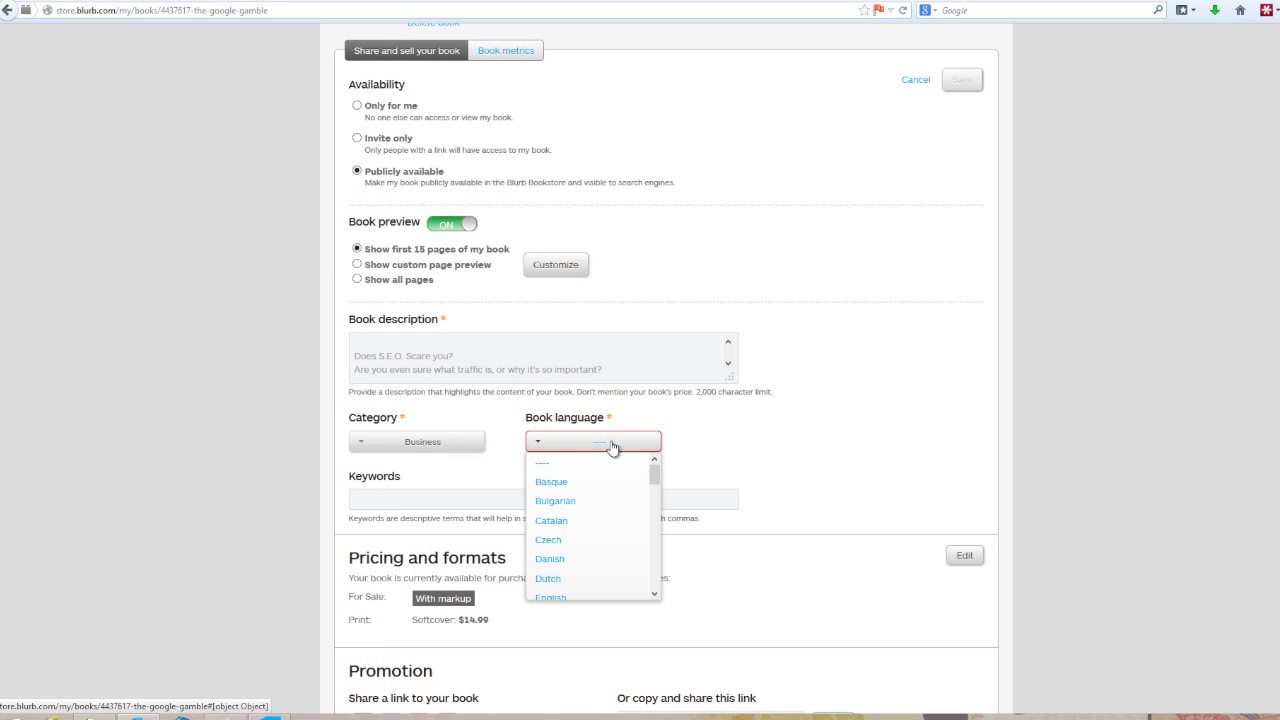
scroll(656, 562, down, 2)
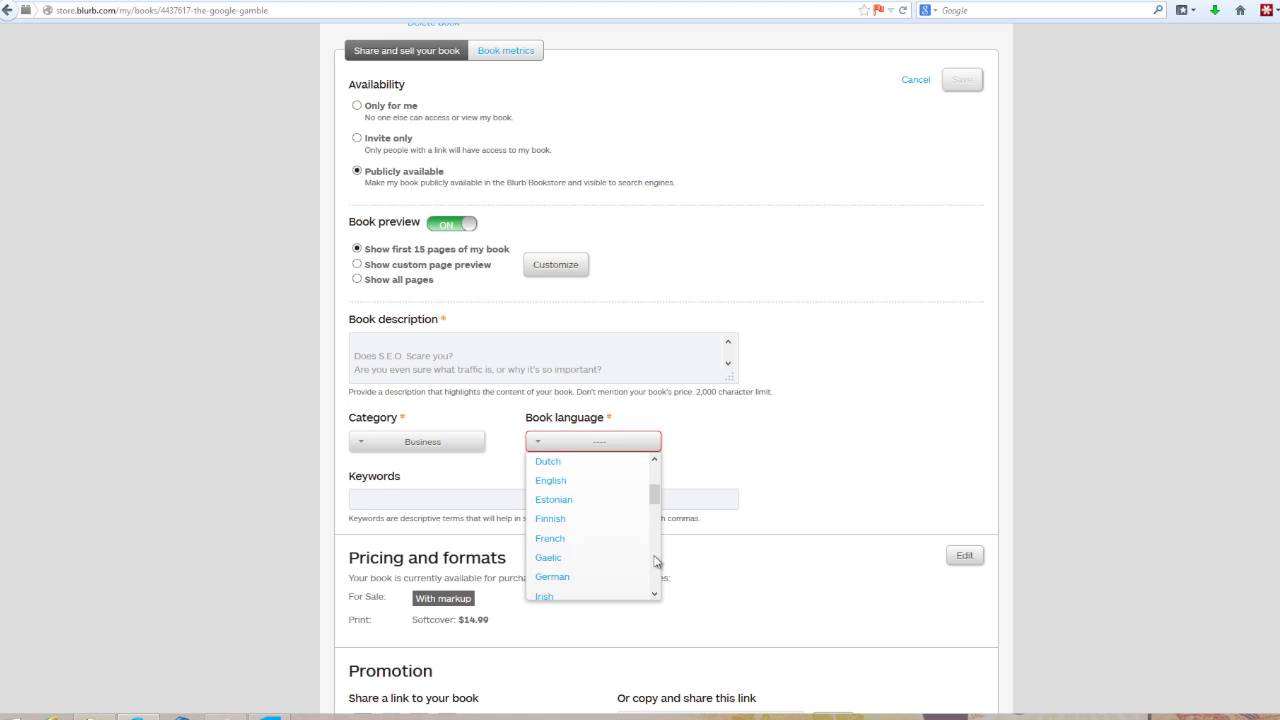
click(600, 481)
scroll(465, 431, down, 2)
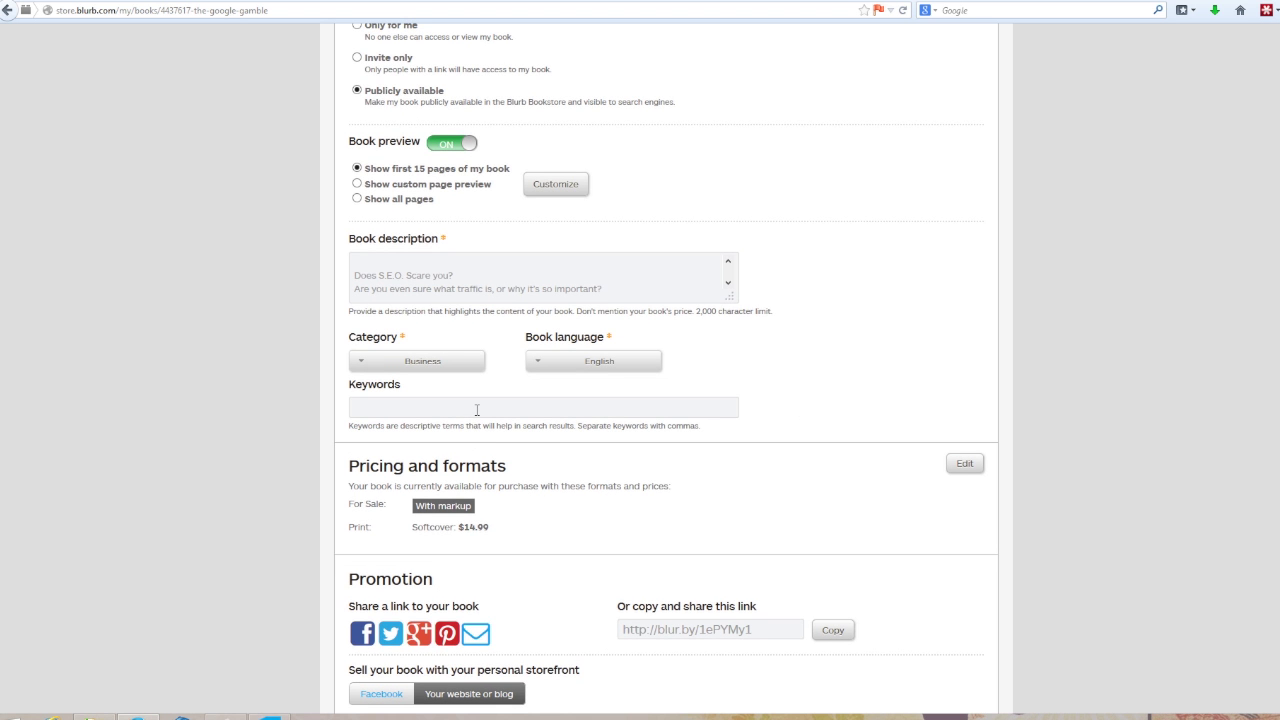
text(Business,)
text( SEO, Strategy)
scroll(651, 449, down, 2)
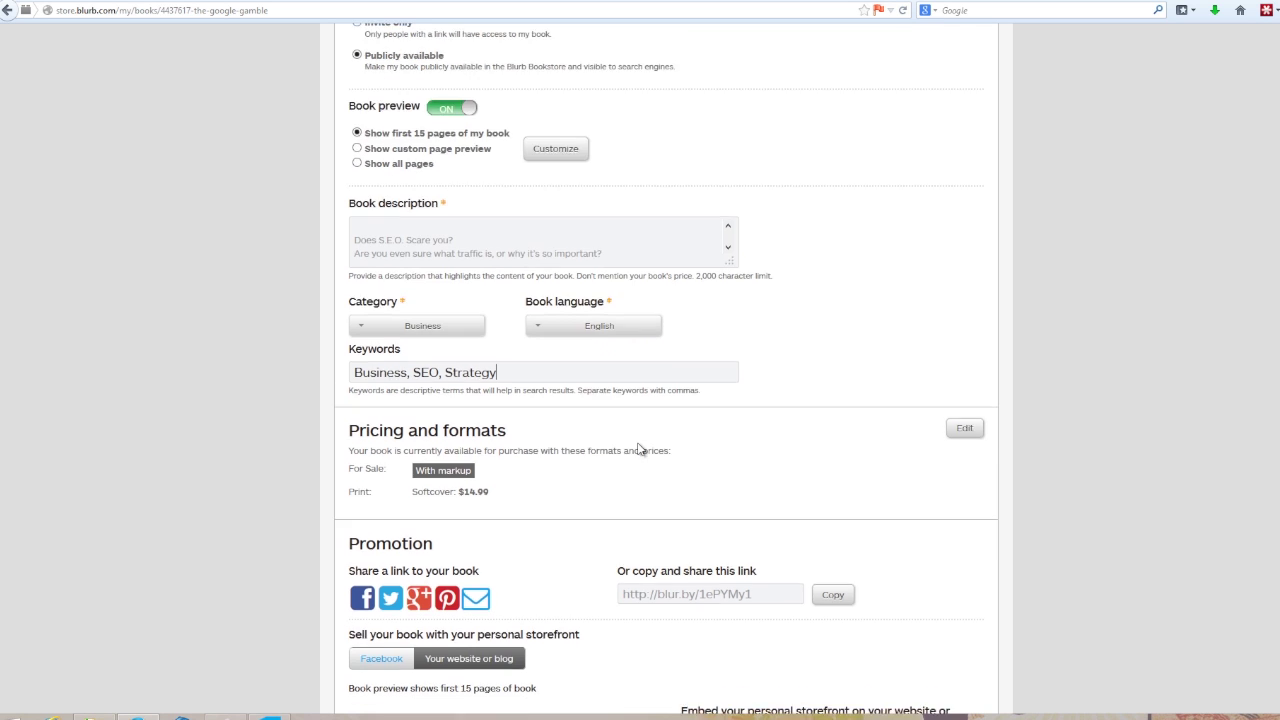
scroll(537, 380, down, 1)
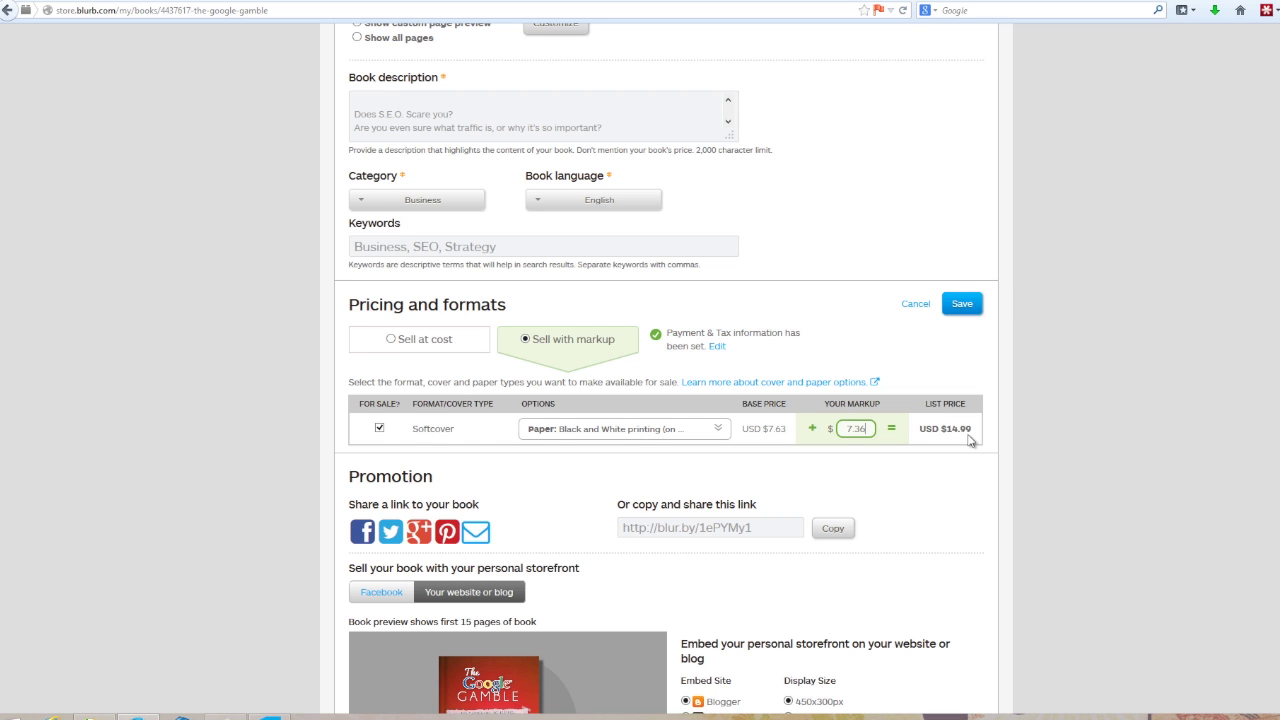
- Save the softcover pricing with a 7.36 markup and US $14.99 list price
scroll(955, 502, down, 3)
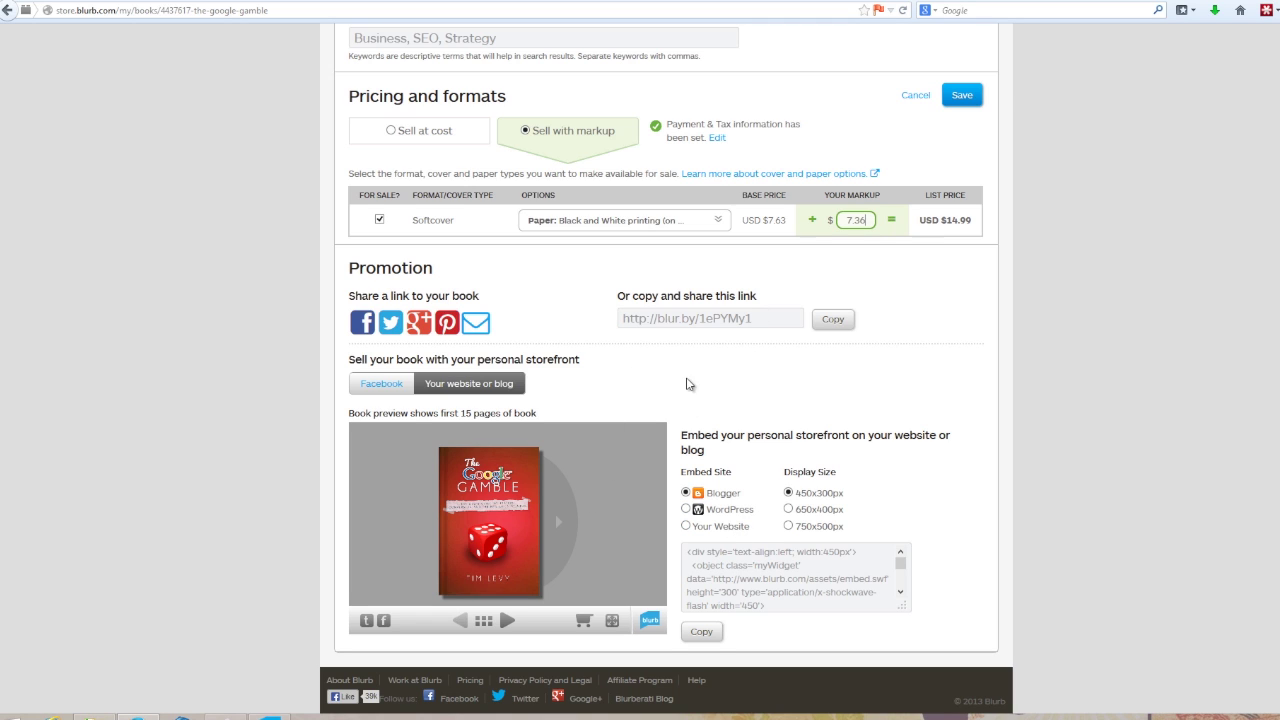
click(958, 97)
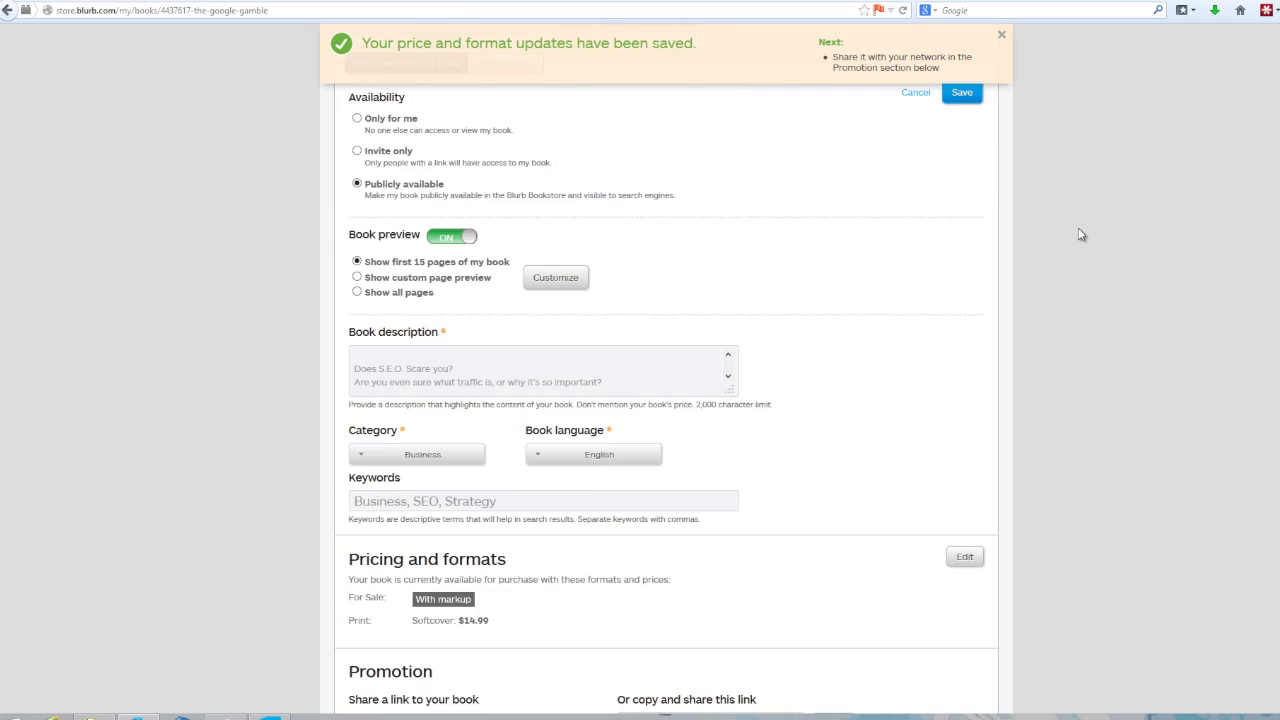
scroll(1075, 228, up, 5)
- Add one softcover copy of The Google Gamble to the cart from its public page
click(910, 217)
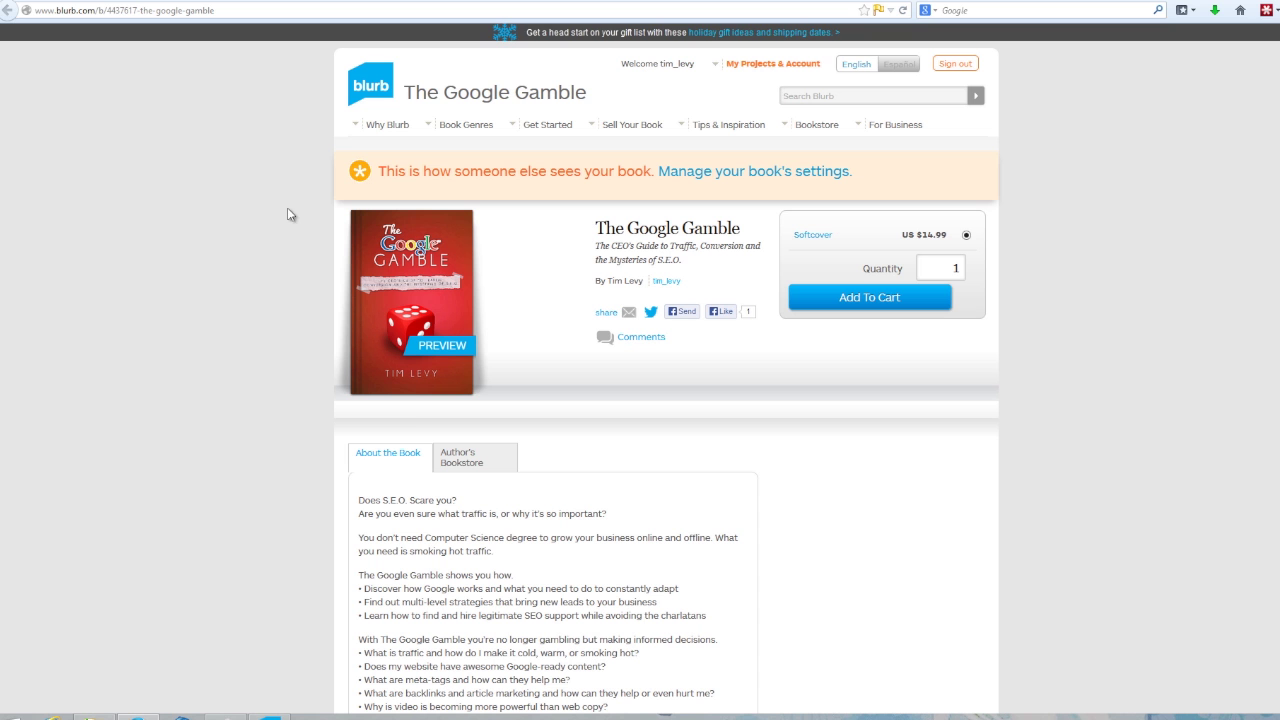
click(876, 297)
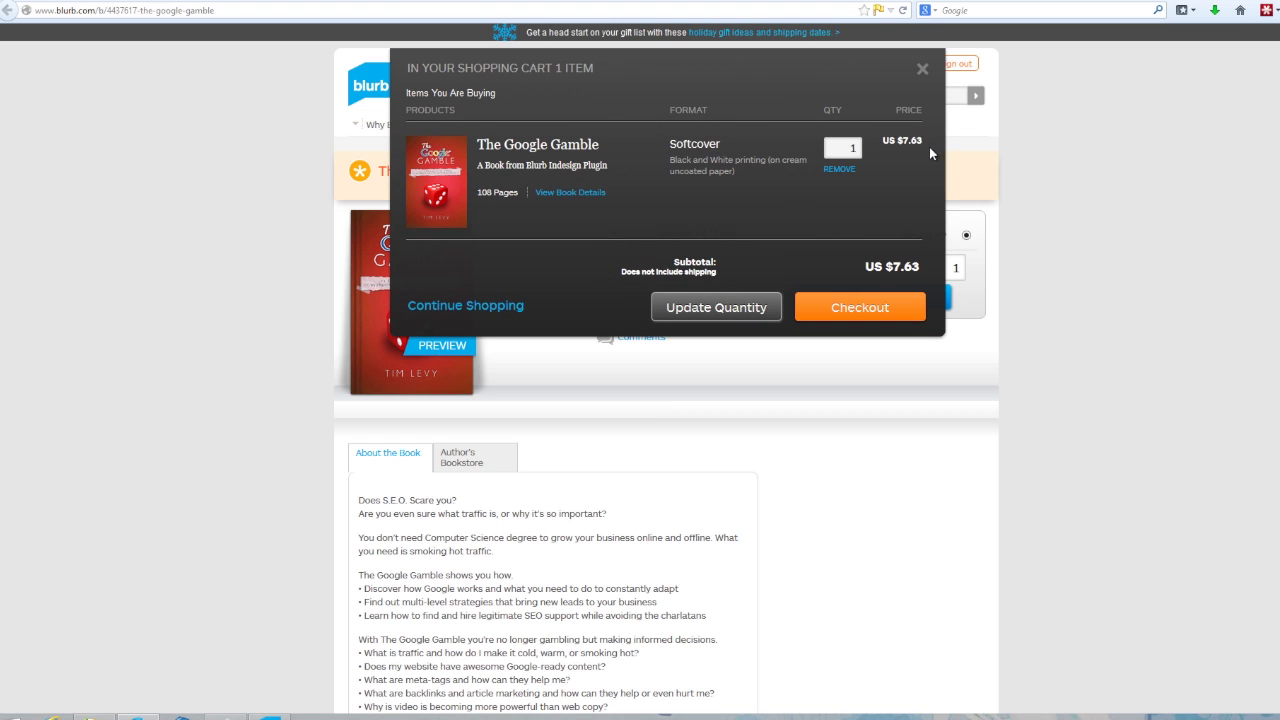
click(922, 69)
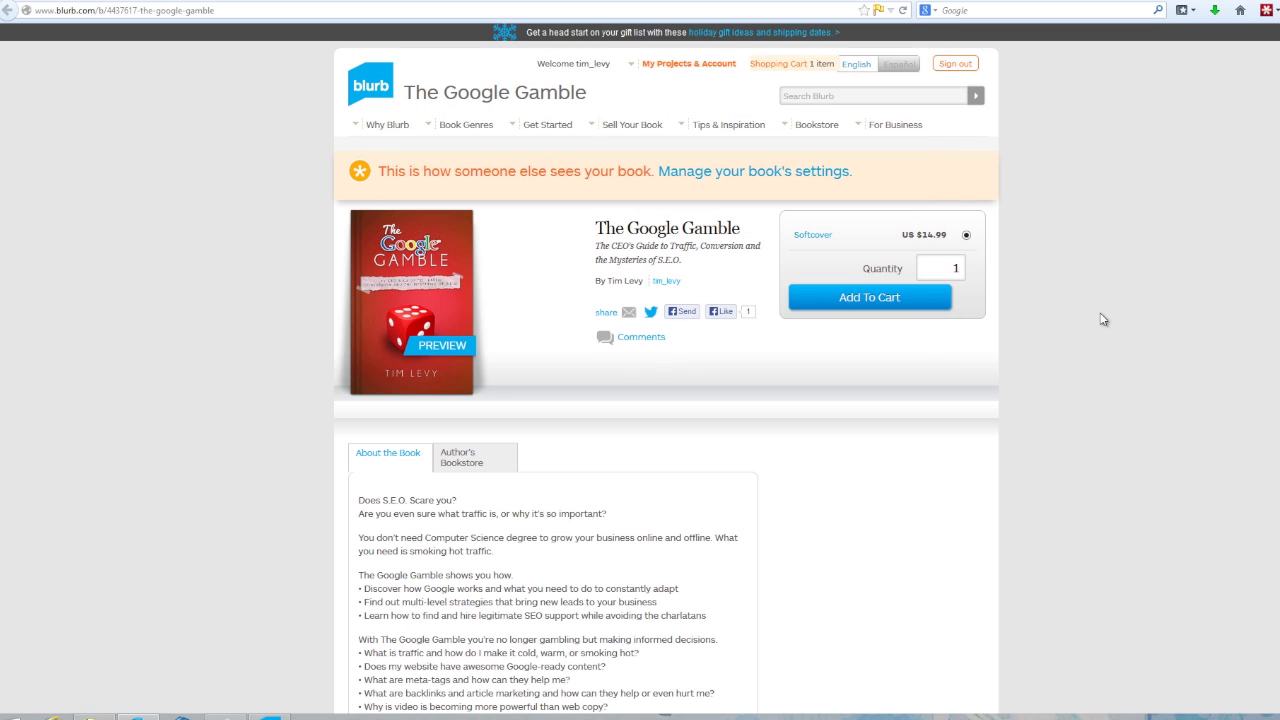